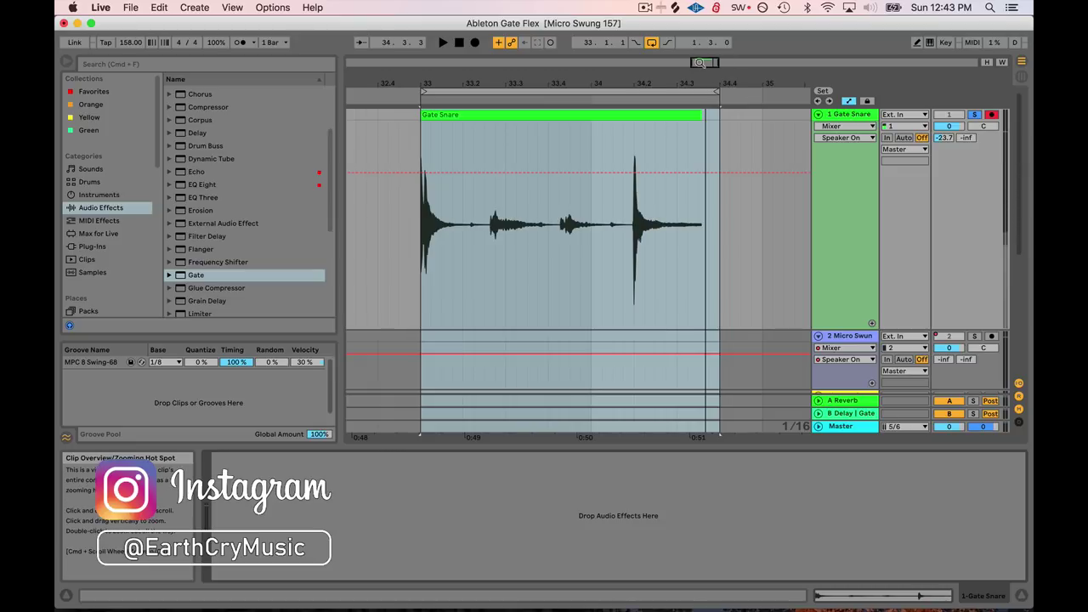
Step: Play the looped Gate Snare clip twice to hear the dry drum hits without any effect
{"action": "left_click_drag", "start_coordinate": [700, 63], "coordinate": [698, 62]}
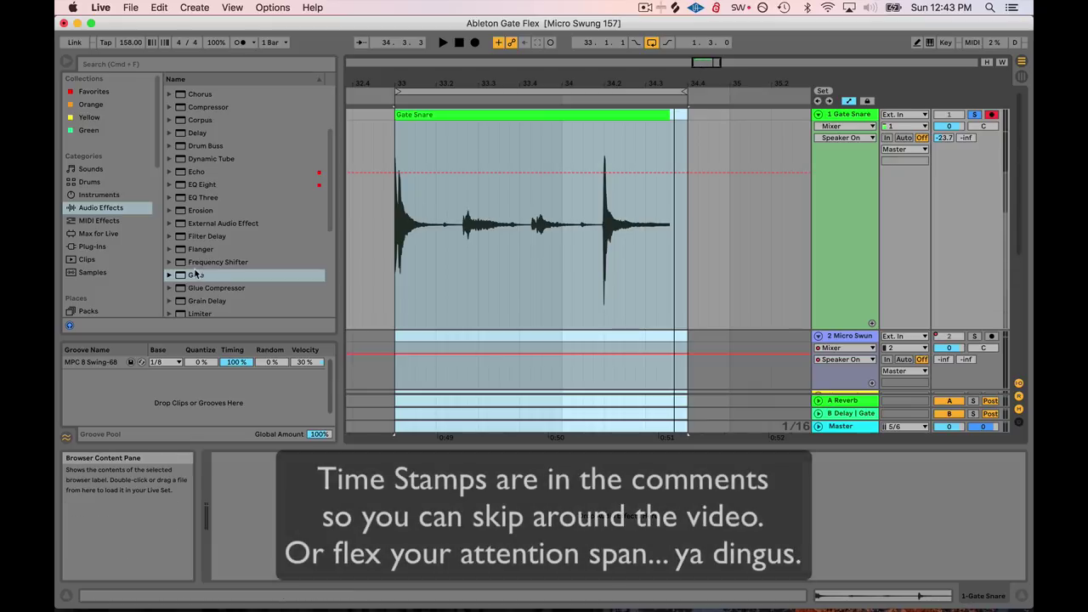
{"action": "left_click", "coordinate": [442, 44]}
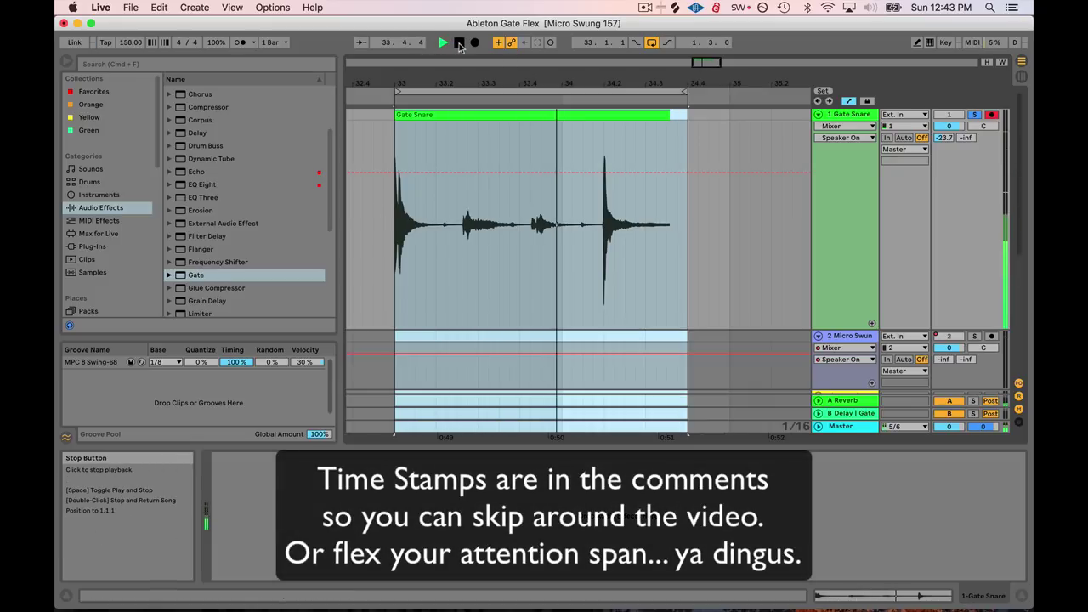
{"action": "left_click", "coordinate": [459, 43]}
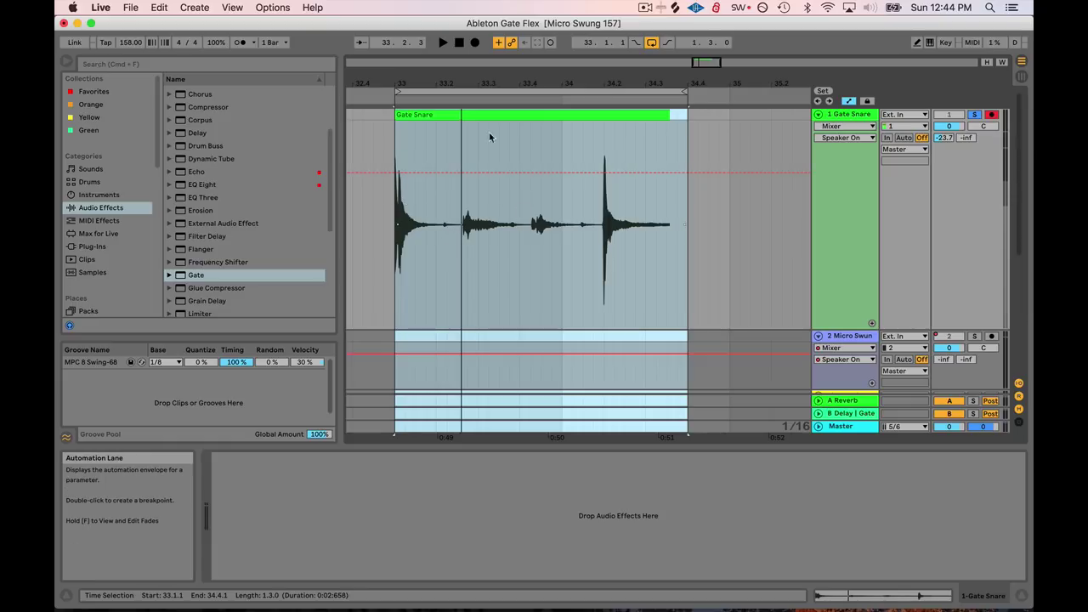
{"action": "left_click", "coordinate": [441, 43]}
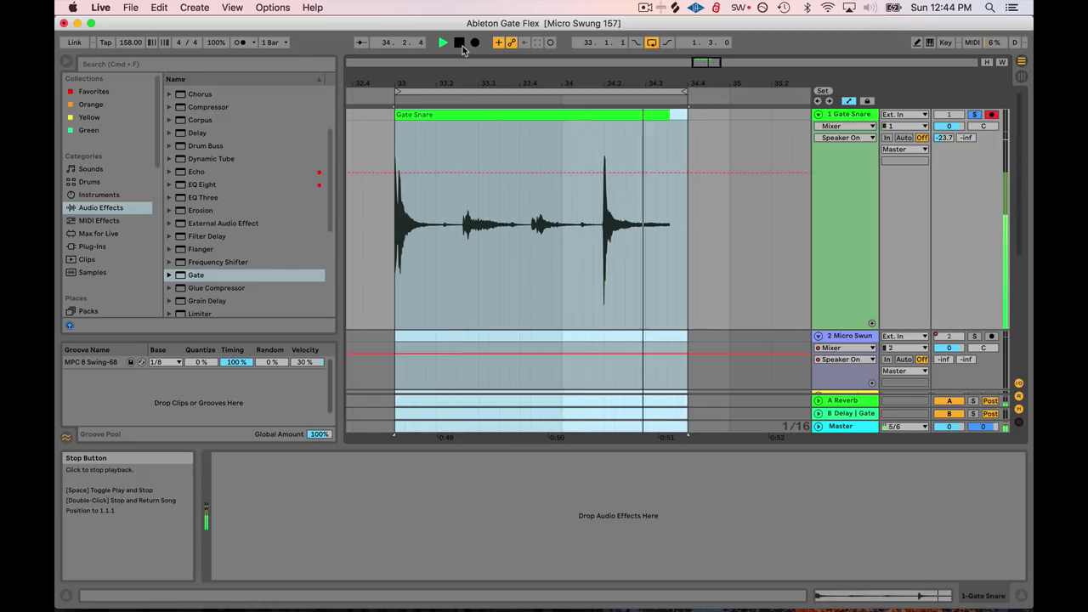
{"action": "left_click", "coordinate": [460, 44]}
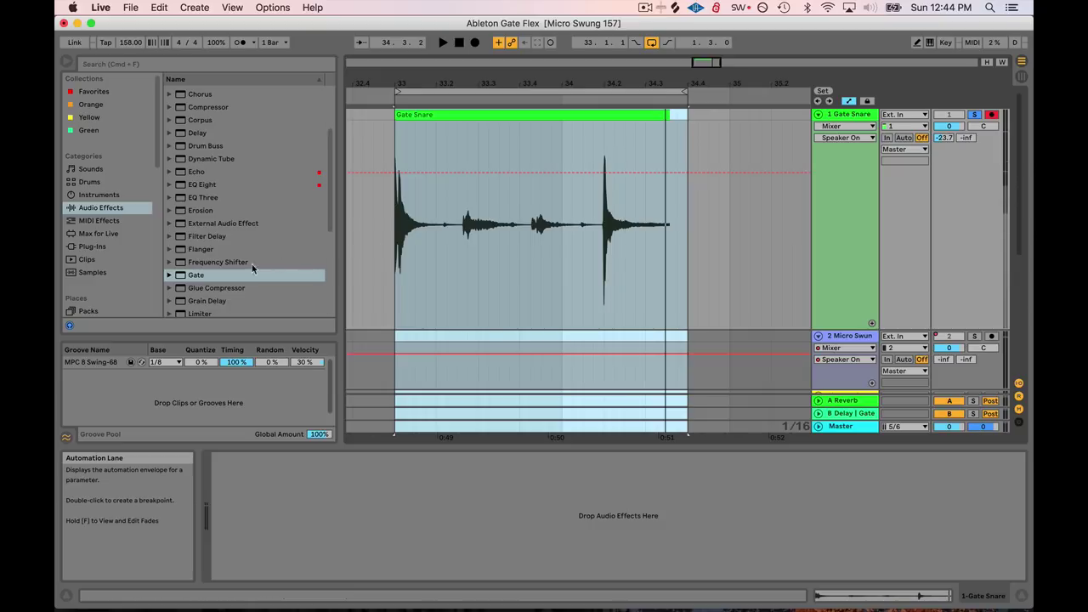
Step: Add a Gate effect to the Gate Snare track, set threshold to -18.5 dB and return to 3.24 dB, and audition the loop
{"action": "left_click_drag", "start_coordinate": [180, 280], "coordinate": [511, 245]}
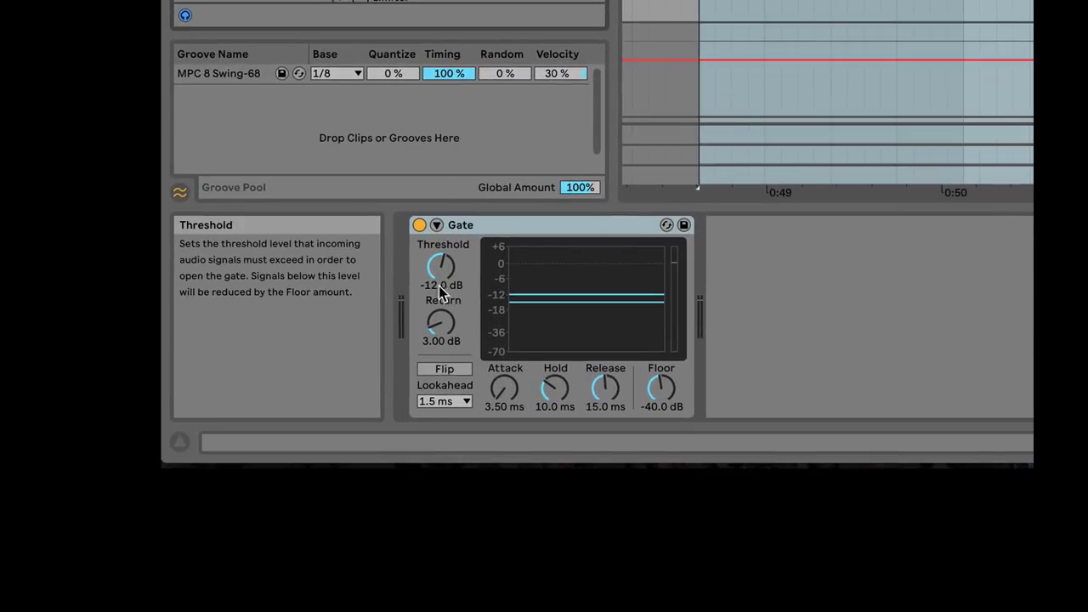
{"action": "left_click_drag", "start_coordinate": [444, 269], "coordinate": [443, 280]}
{"action": "left_click_drag", "start_coordinate": [441, 320], "coordinate": [441, 316]}
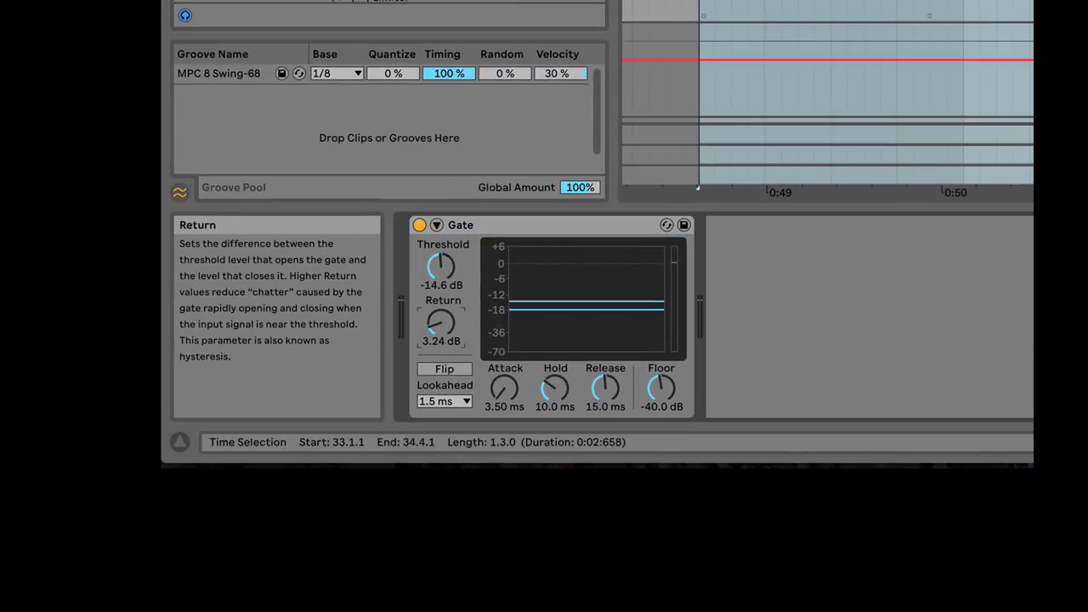
{"action": "left_click_drag", "start_coordinate": [435, 265], "coordinate": [435, 279]}
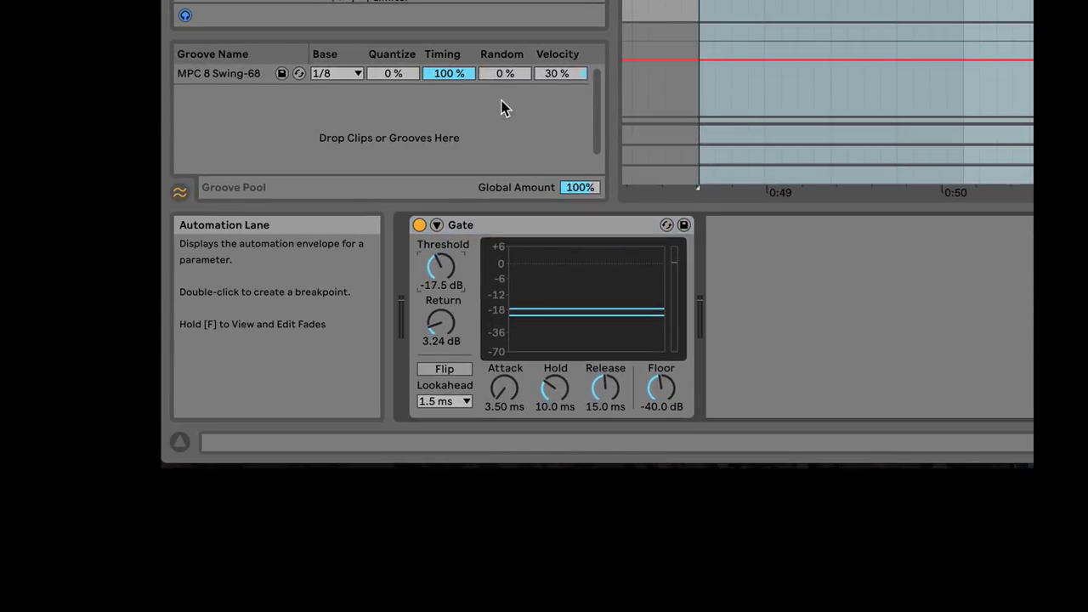
{"action": "left_click", "coordinate": [483, 227]}
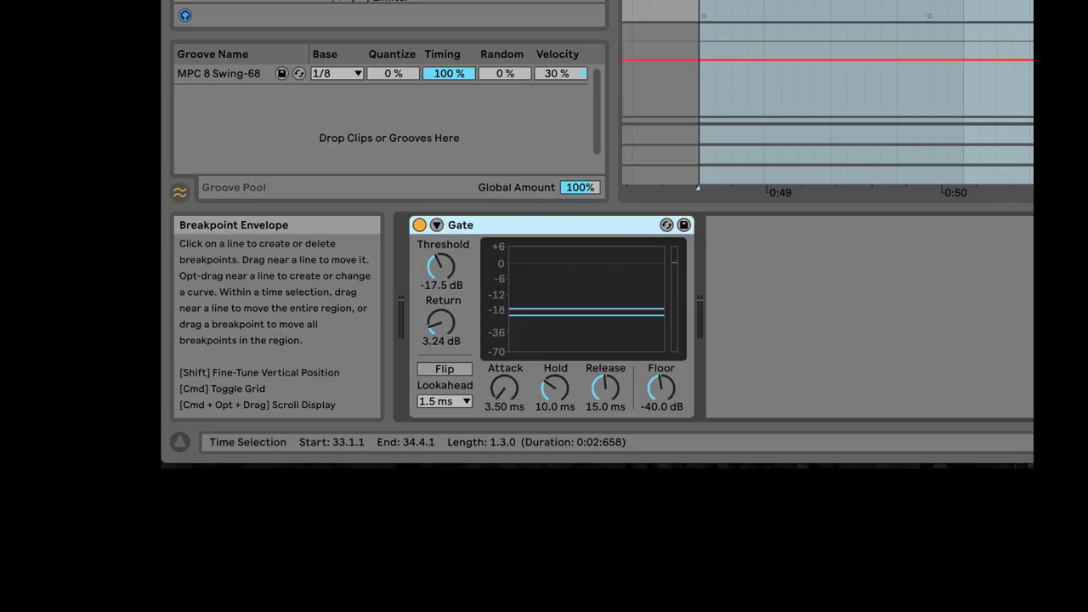
{"action": "left_click_drag", "start_coordinate": [441, 266], "coordinate": [440, 271]}
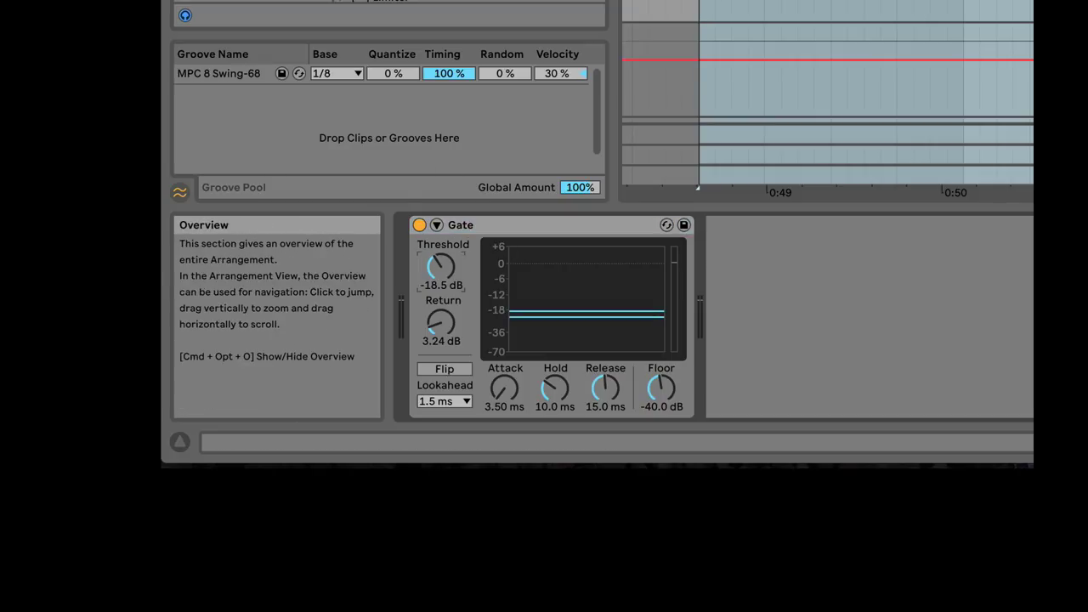
{"action": "key", "text": "space"}
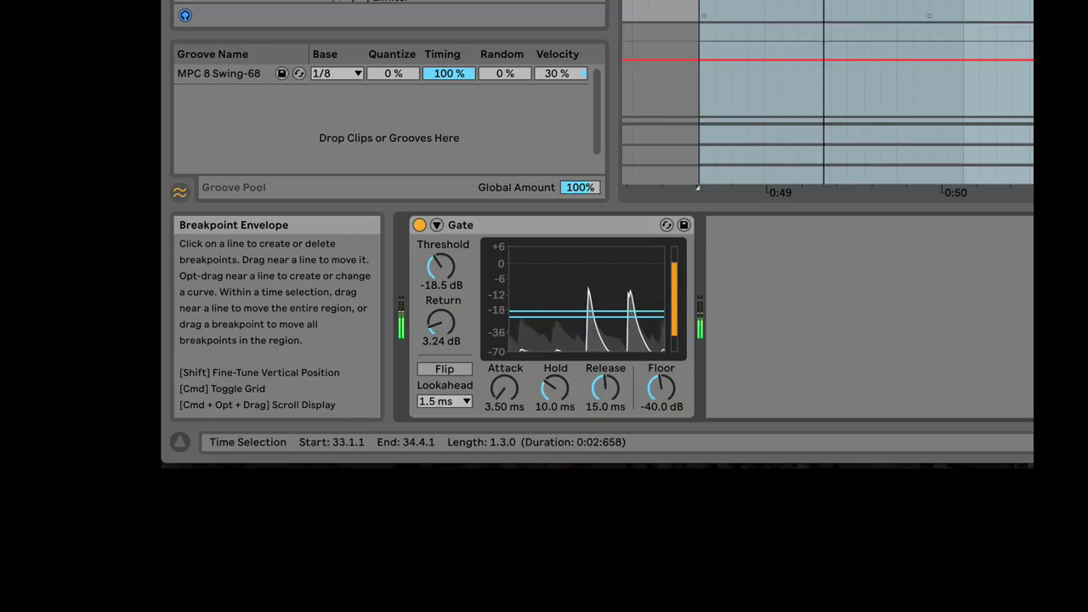
{"action": "key", "text": "space"}
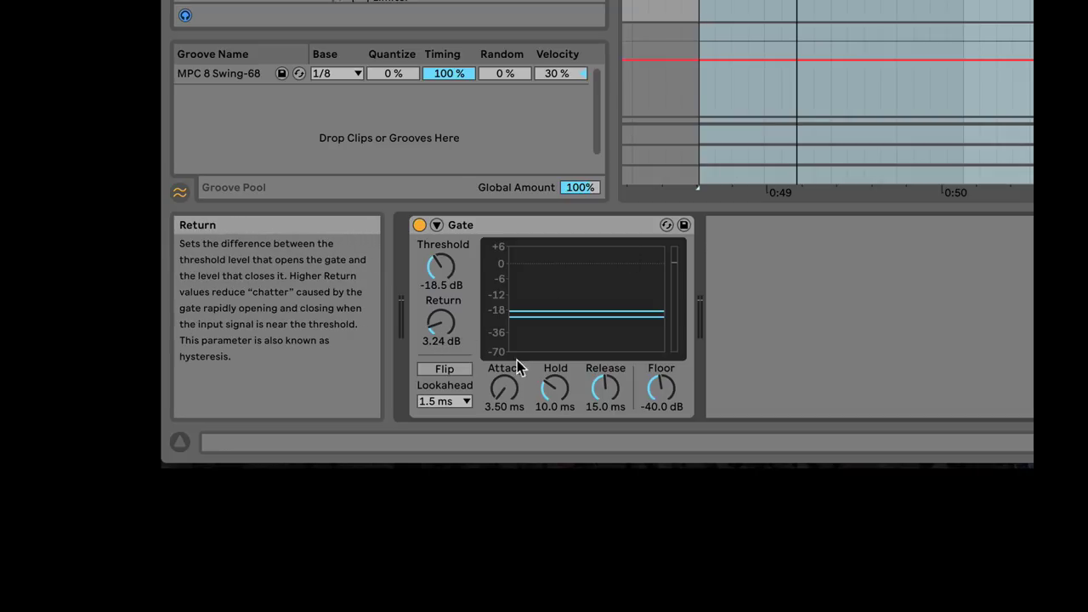
Step: Set the Gate's return to 10.7 dB and threshold to -12.7 dB, and play the loop
{"action": "left_click_drag", "start_coordinate": [440, 267], "coordinate": [440, 264]}
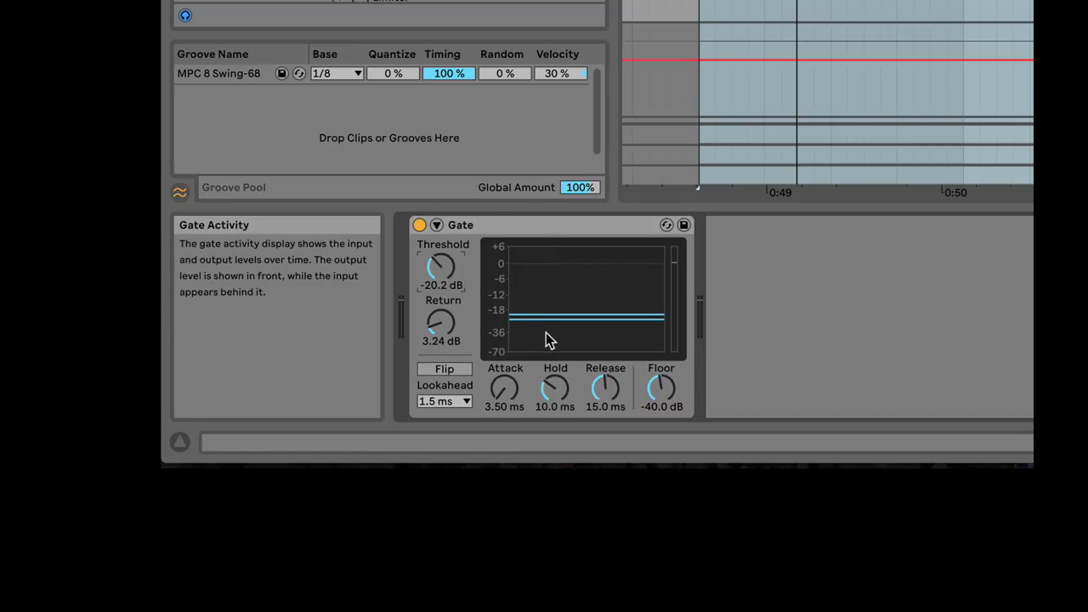
{"action": "left_click_drag", "start_coordinate": [440, 321], "coordinate": [440, 313]}
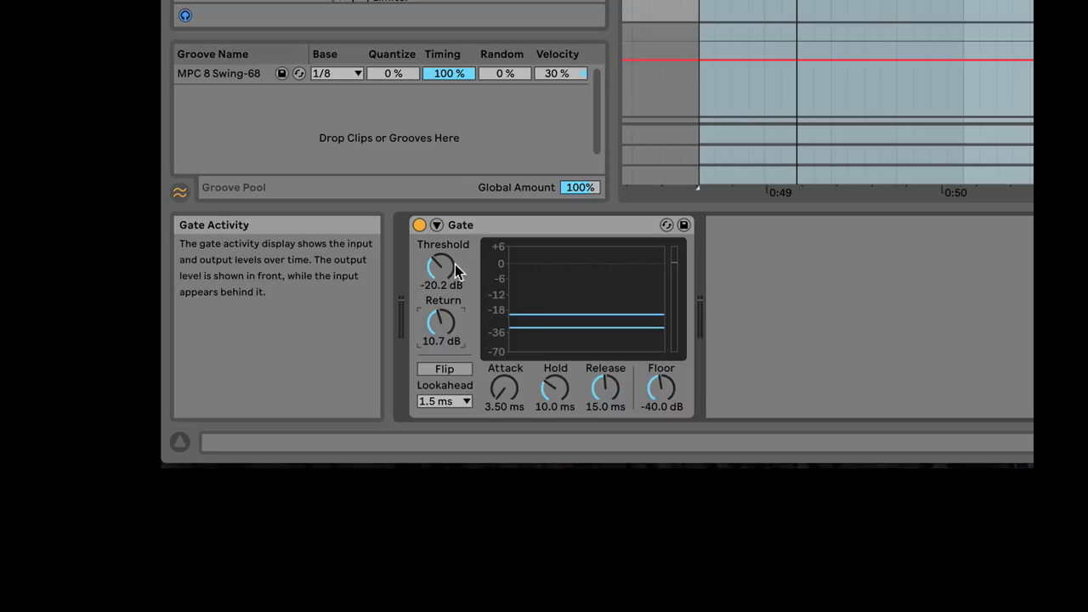
{"action": "left_click_drag", "start_coordinate": [454, 270], "coordinate": [455, 254]}
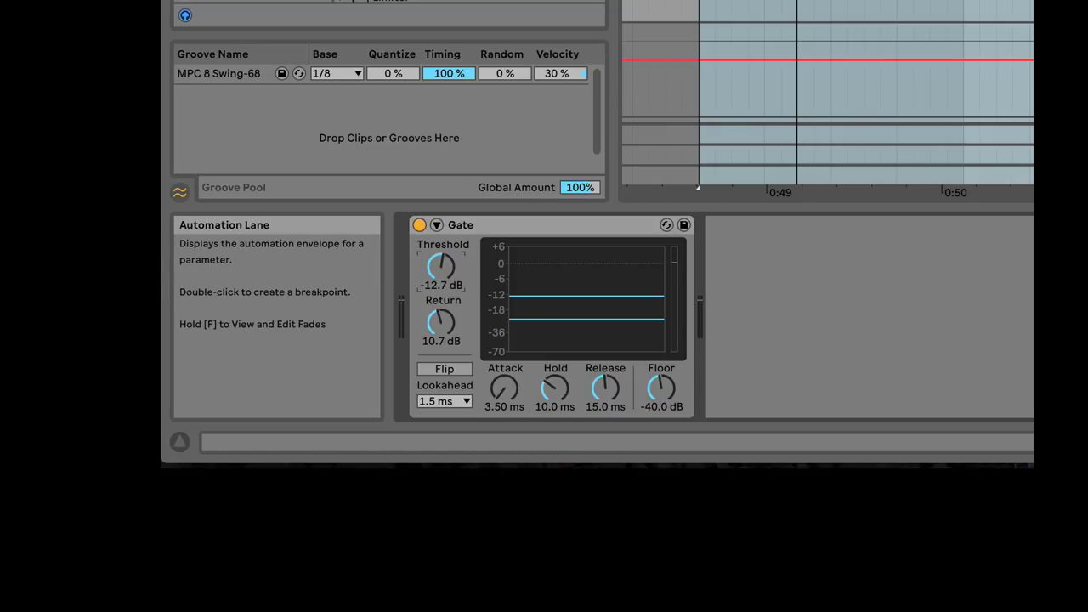
{"action": "key", "text": "space"}
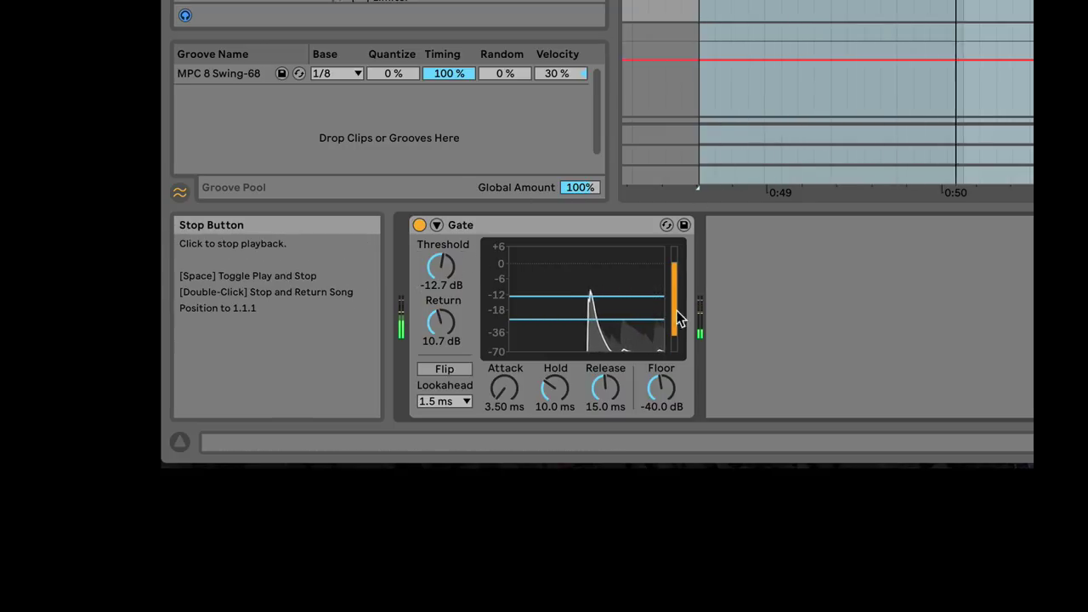
Step: Test Gate thresholds of -37.6 dB and -17.8 dB against the loop, settle the threshold at -21.2 dB and audition it
{"action": "left_click_drag", "start_coordinate": [515, 316], "coordinate": [514, 340]}
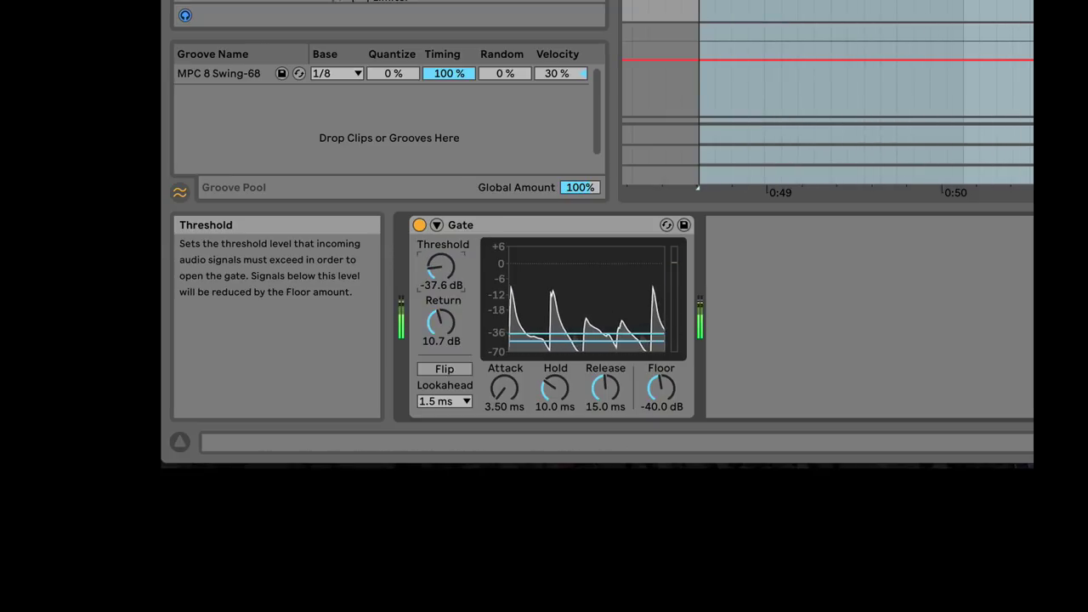
{"action": "mouse_move", "coordinate": [437, 283]}
{"action": "left_mouse_down"}
{"action": "mouse_move", "coordinate": [437, 246]}
{"action": "mouse_move", "coordinate": [433, 289]}
{"action": "mouse_move", "coordinate": [439, 263]}
{"action": "left_mouse_up"}
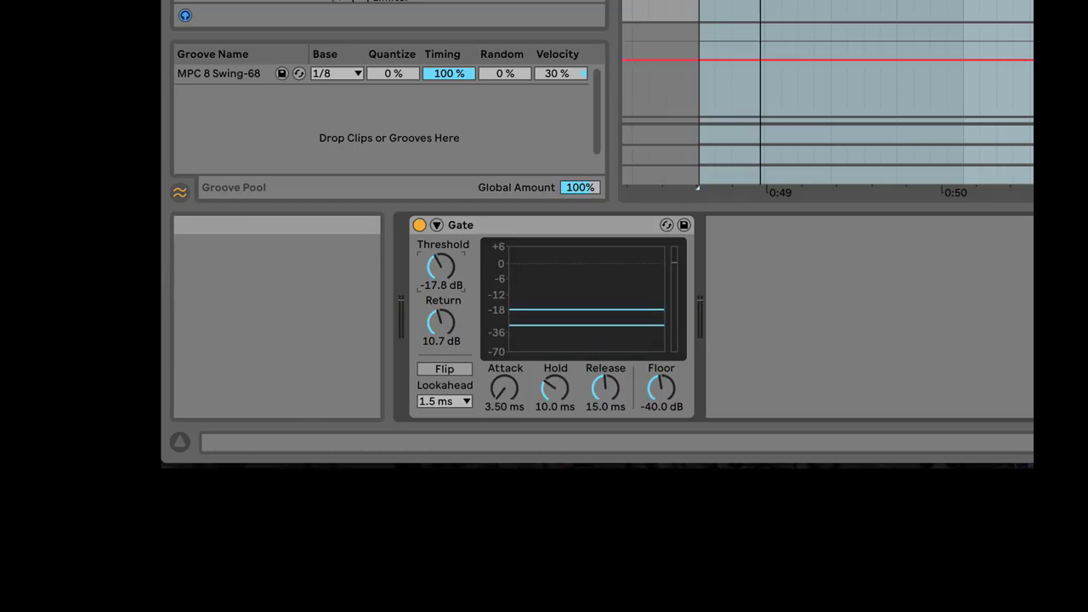
{"action": "key", "text": "space"}
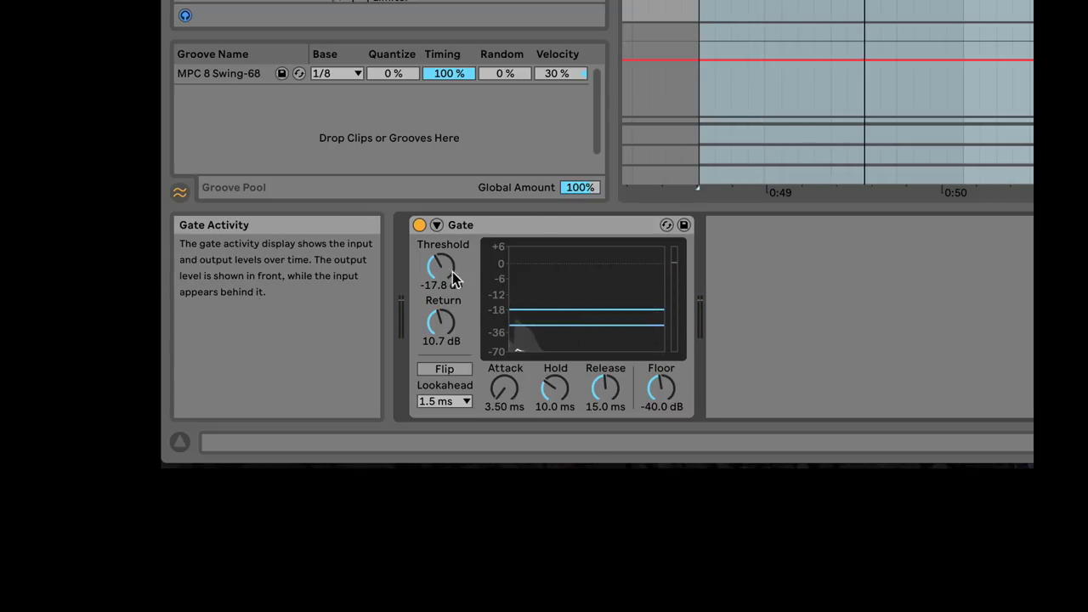
{"action": "left_click_drag", "start_coordinate": [455, 278], "coordinate": [476, 281]}
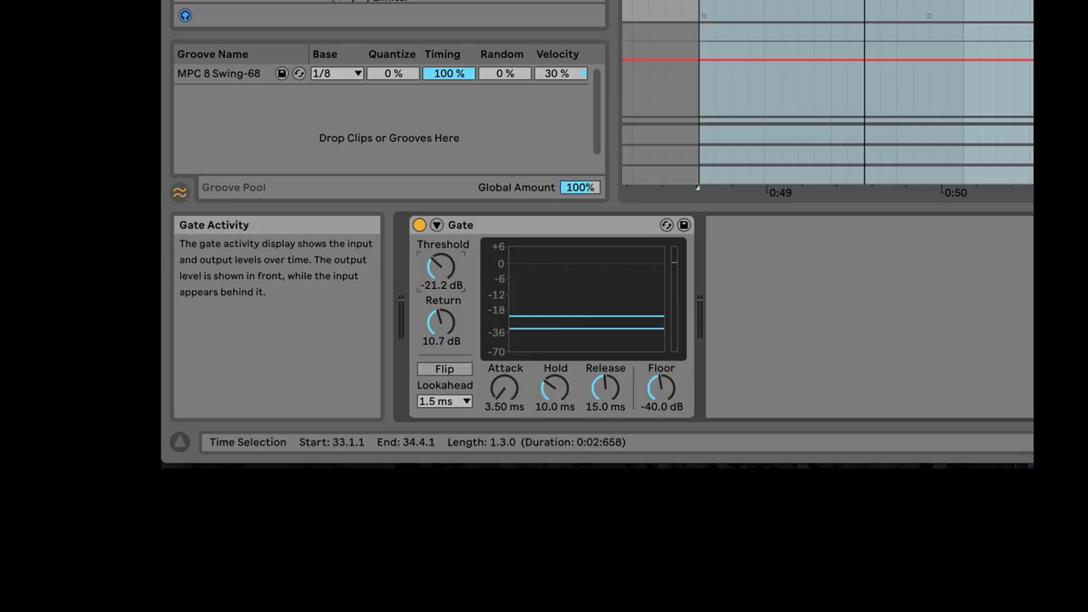
{"action": "key", "text": "space"}
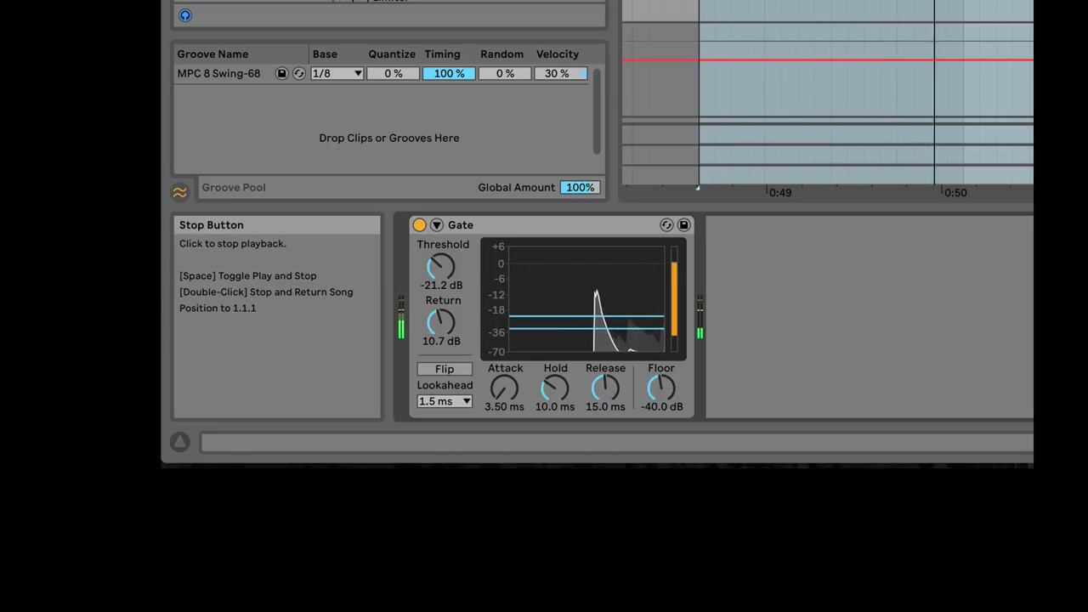
Step: Try Gate return values of 14.5 dB, 18.3 dB and 0.38 dB, playing the loop to compare how the gate closes
{"action": "left_click_drag", "start_coordinate": [440, 321], "coordinate": [440, 338]}
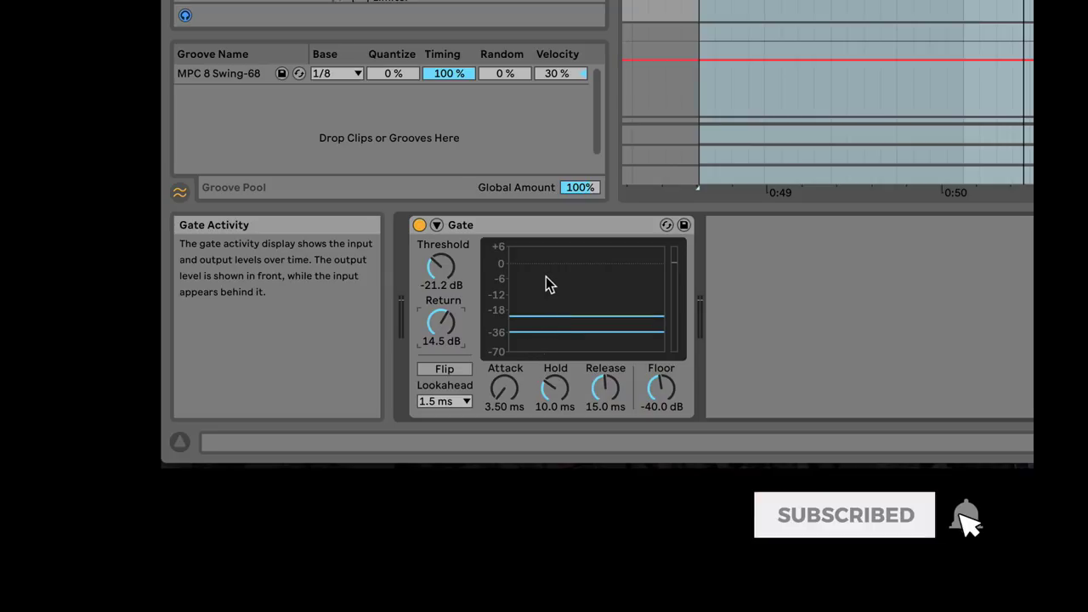
{"action": "left_click_drag", "start_coordinate": [441, 323], "coordinate": [442, 300]}
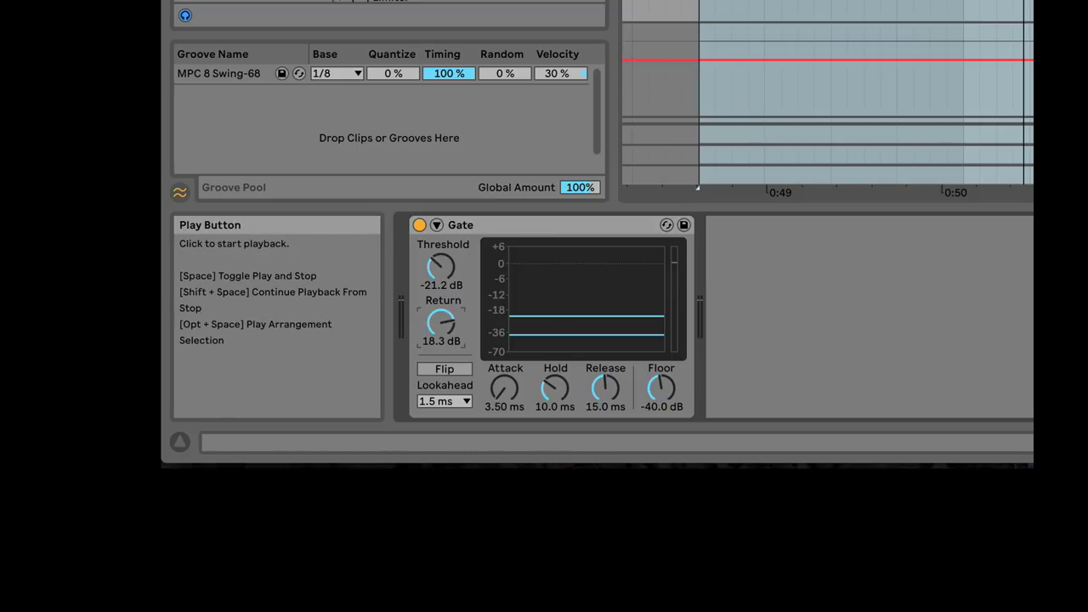
{"action": "key", "text": "space"}
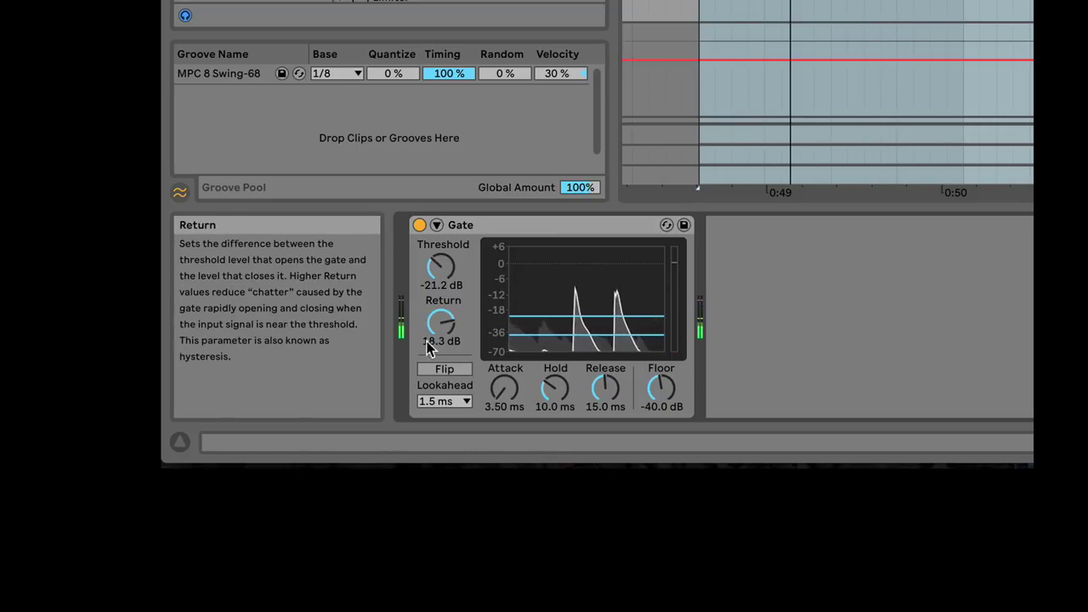
{"action": "mouse_move", "coordinate": [441, 321]}
{"action": "left_mouse_down"}
{"action": "mouse_move", "coordinate": [441, 374]}
{"action": "mouse_move", "coordinate": [441, 319]}
{"action": "left_mouse_up"}
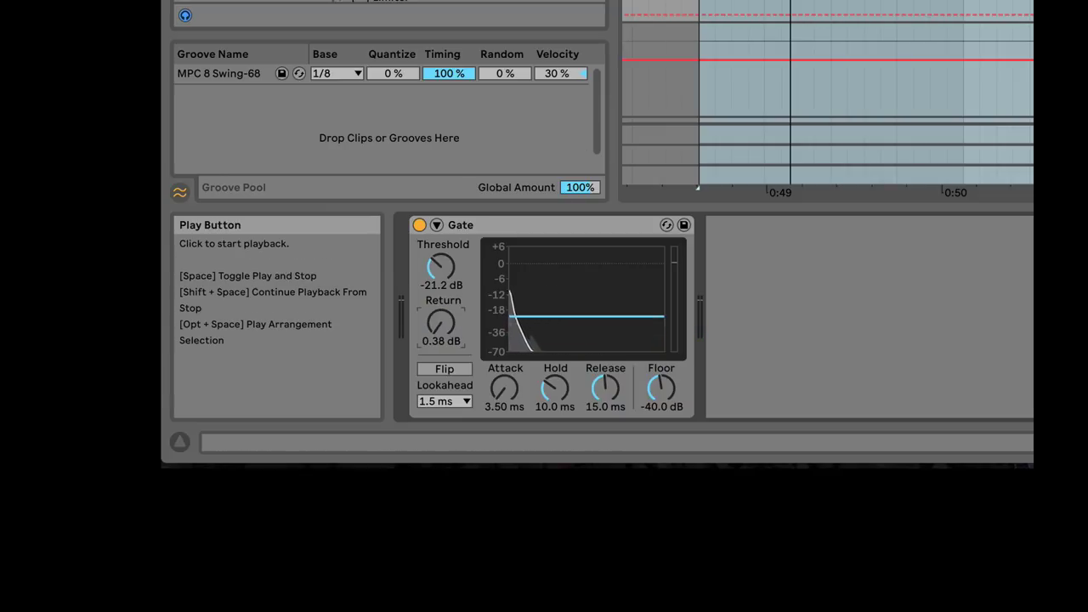
{"action": "key", "text": "space"}
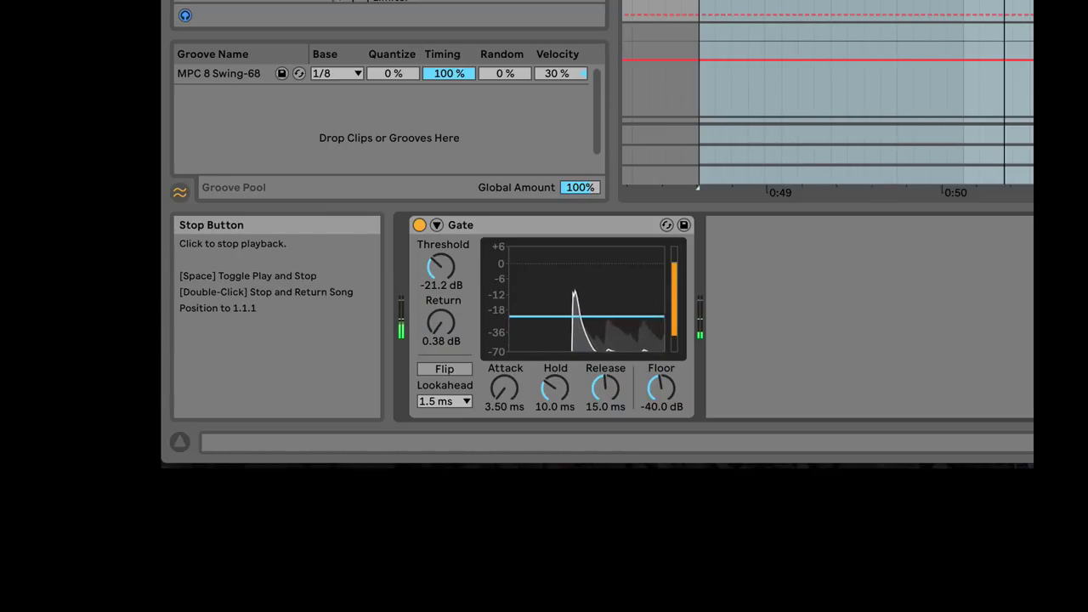
Step: Set the Gate's return to 10.3 dB and release to 69.6 ms, and audition the loop with the Gate bypassed and re-enabled
{"action": "left_click_drag", "start_coordinate": [441, 321], "coordinate": [442, 297]}
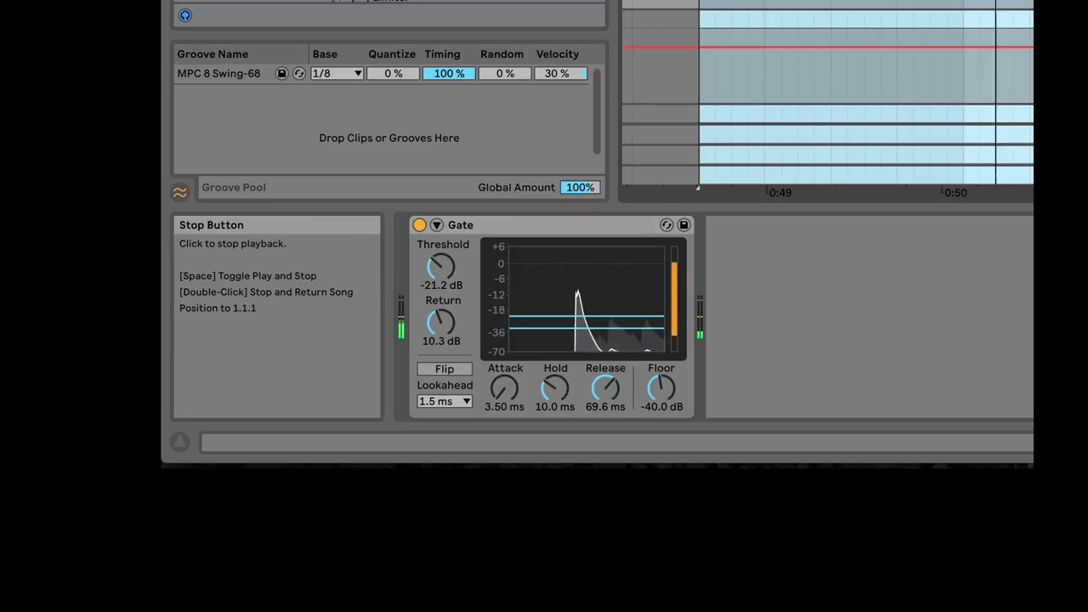
{"action": "left_click", "coordinate": [421, 227]}
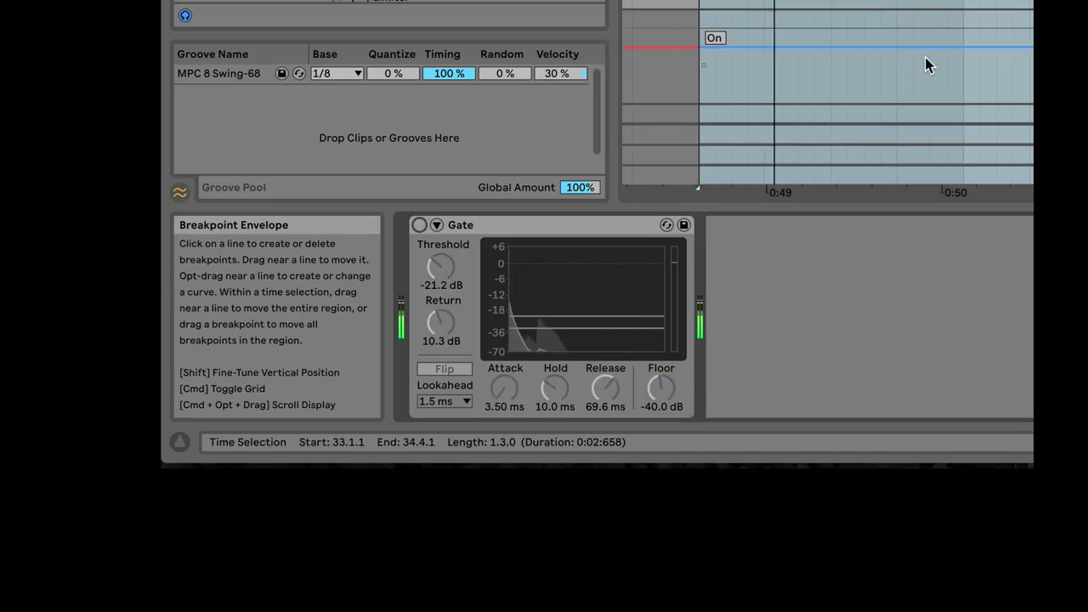
{"action": "left_click", "coordinate": [419, 226]}
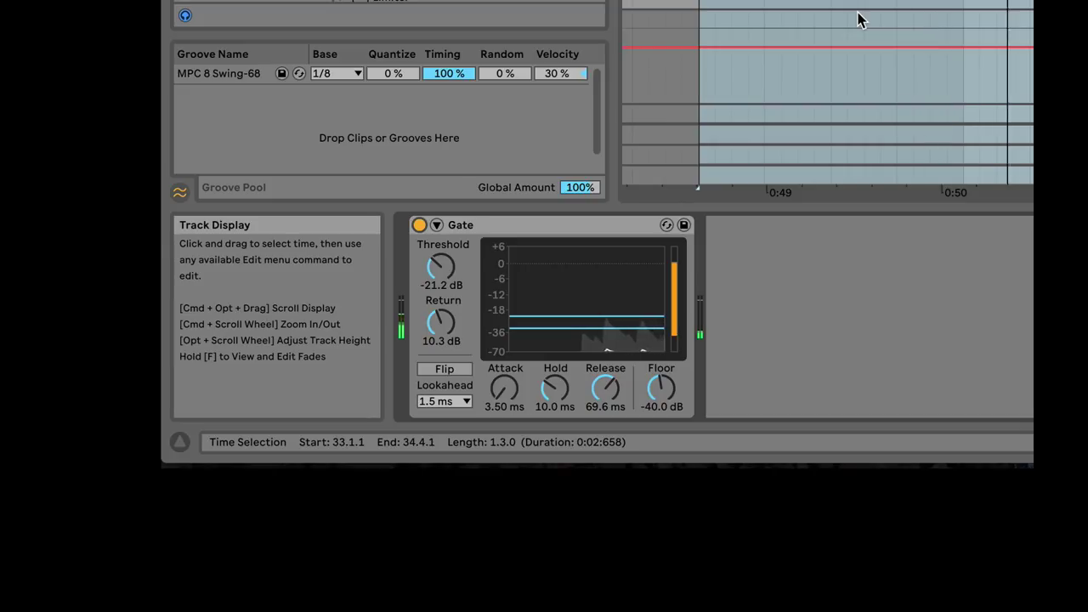
Step: Examine the start of the looped selection up close, play it with the Gate bypassed, and switch the Gate back on
{"action": "scroll", "coordinate": [857, 19], "scroll_direction": "up", "scroll_amount": 1}
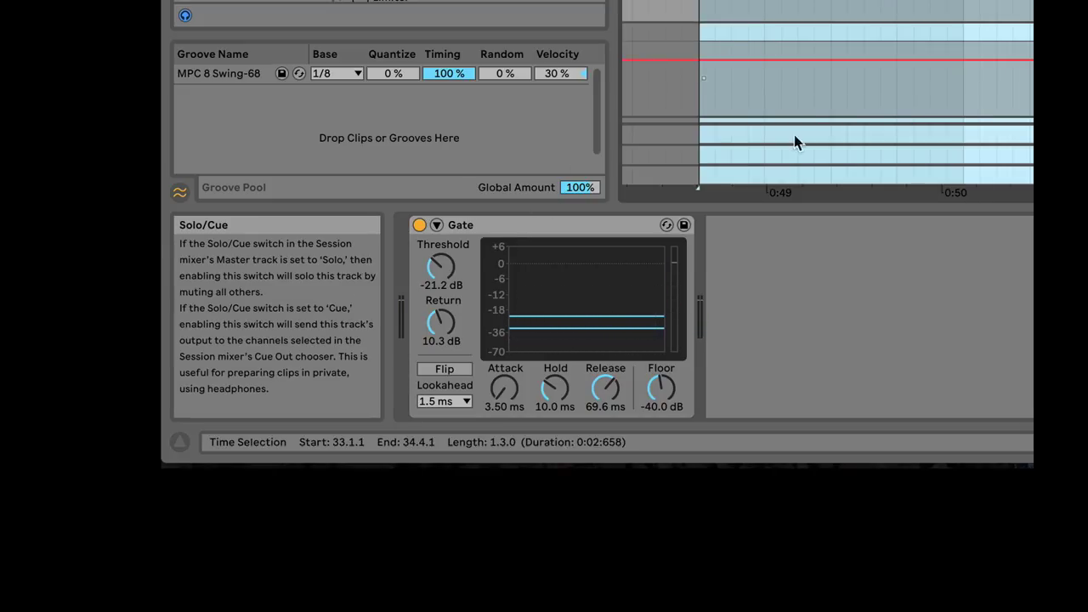
{"action": "scroll", "coordinate": [827, 92], "scroll_direction": "down", "scroll_amount": 1}
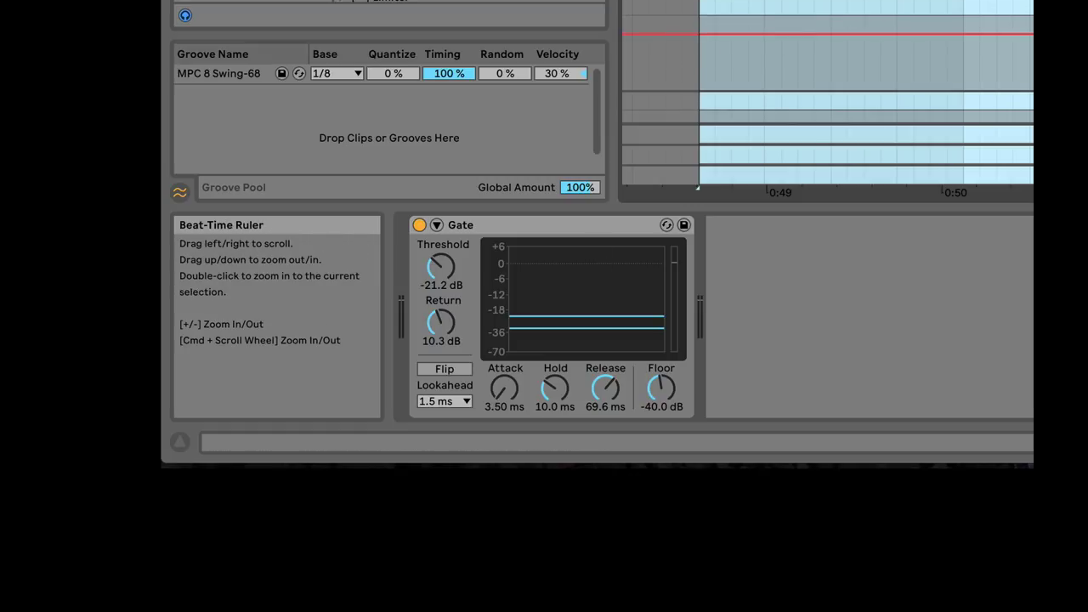
{"action": "scroll", "coordinate": [827, 92], "scroll_direction": "up", "scroll_amount": 2}
{"action": "scroll", "coordinate": [826, 92], "scroll_direction": "left", "scroll_amount": 3}
{"action": "scroll", "coordinate": [827, 92], "scroll_direction": "right", "scroll_amount": 3}
{"action": "scroll", "coordinate": [827, 92], "scroll_direction": "down", "scroll_amount": 2}
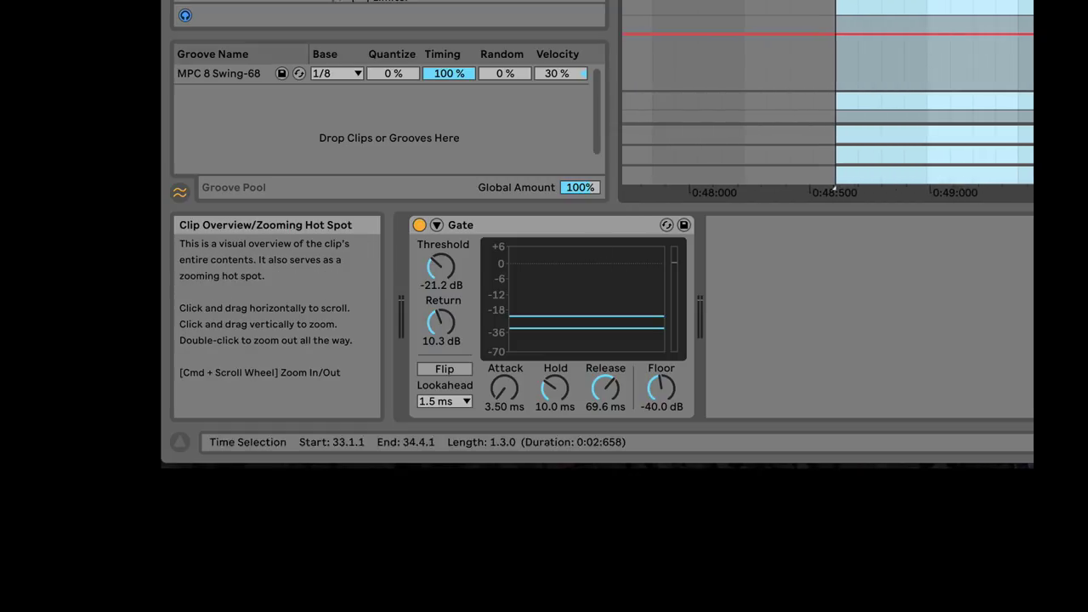
{"action": "scroll", "coordinate": [827, 92], "scroll_direction": "right", "scroll_amount": 1}
{"action": "left_click", "coordinate": [829, 187]}
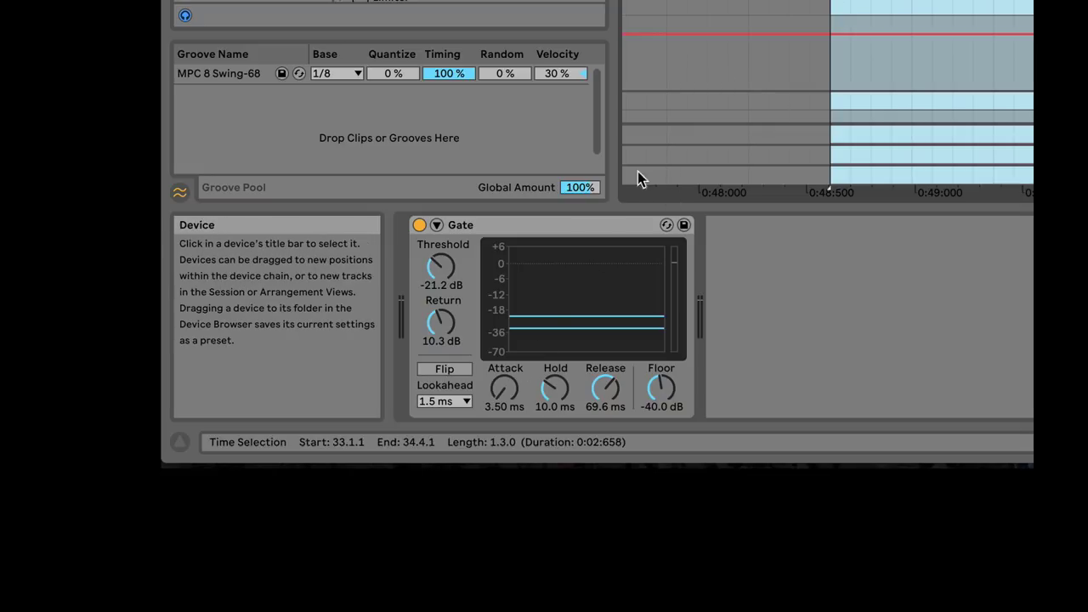
{"action": "left_click", "coordinate": [420, 226]}
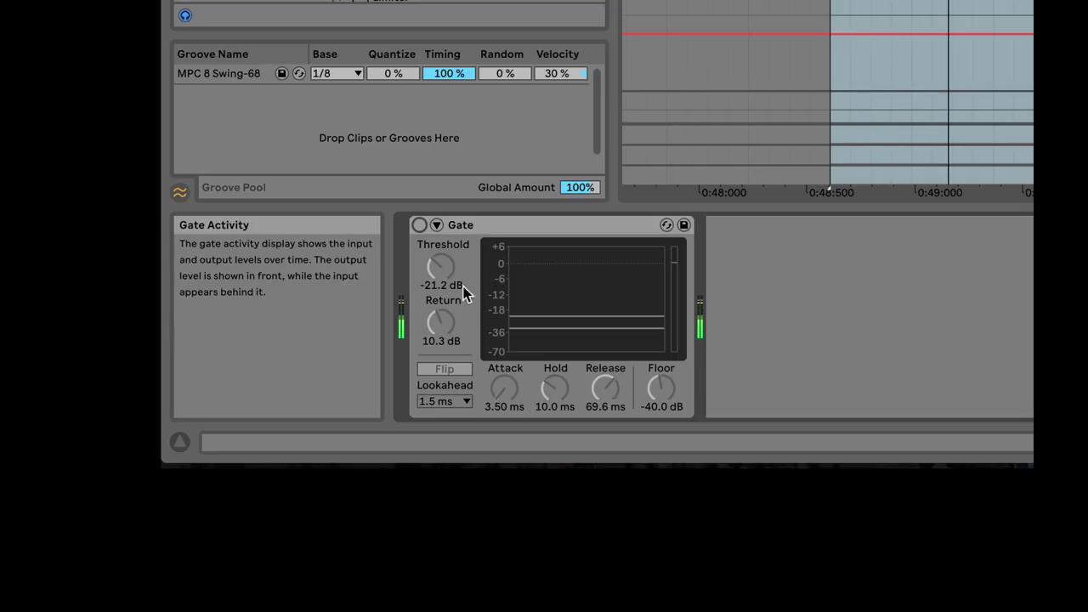
{"action": "left_click", "coordinate": [419, 224]}
{"action": "left_click", "coordinate": [472, 225]}
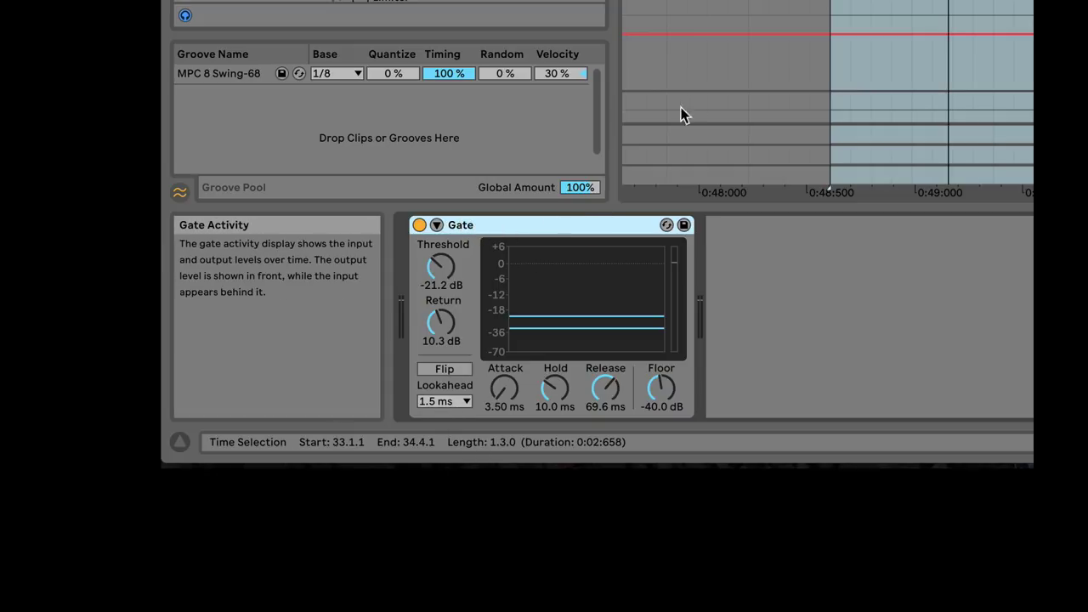
Step: Try Gate lookahead values of 0 ms and 1.5 ms, playing the snare loop to compare how the gate opens
{"action": "scroll", "coordinate": [683, 114], "scroll_direction": "down", "scroll_amount": 2}
{"action": "left_click", "coordinate": [510, 229]}
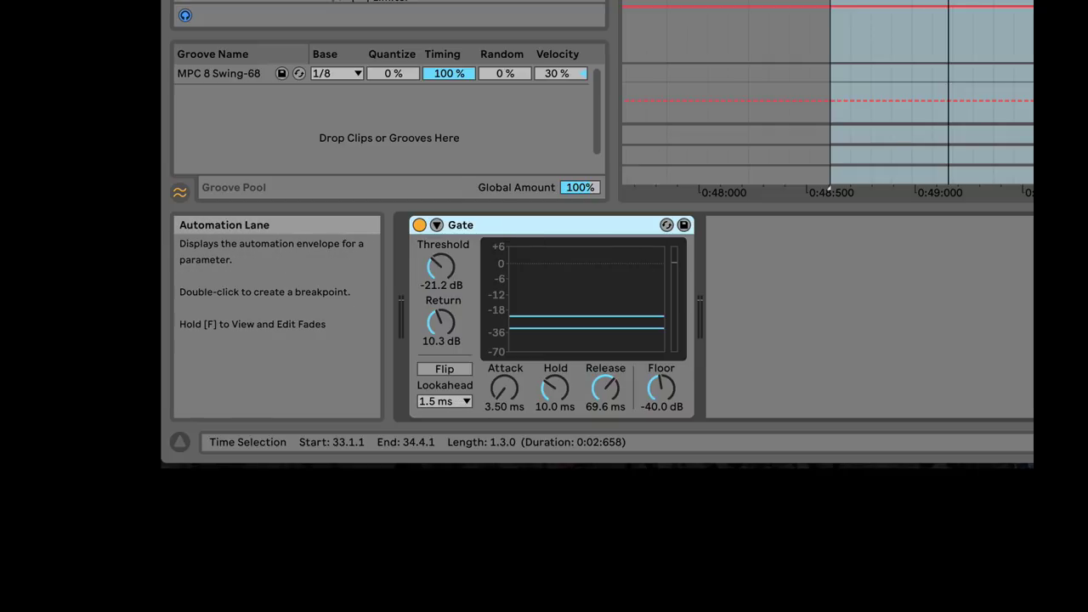
{"action": "left_click", "coordinate": [445, 402]}
{"action": "left_click", "coordinate": [444, 403]}
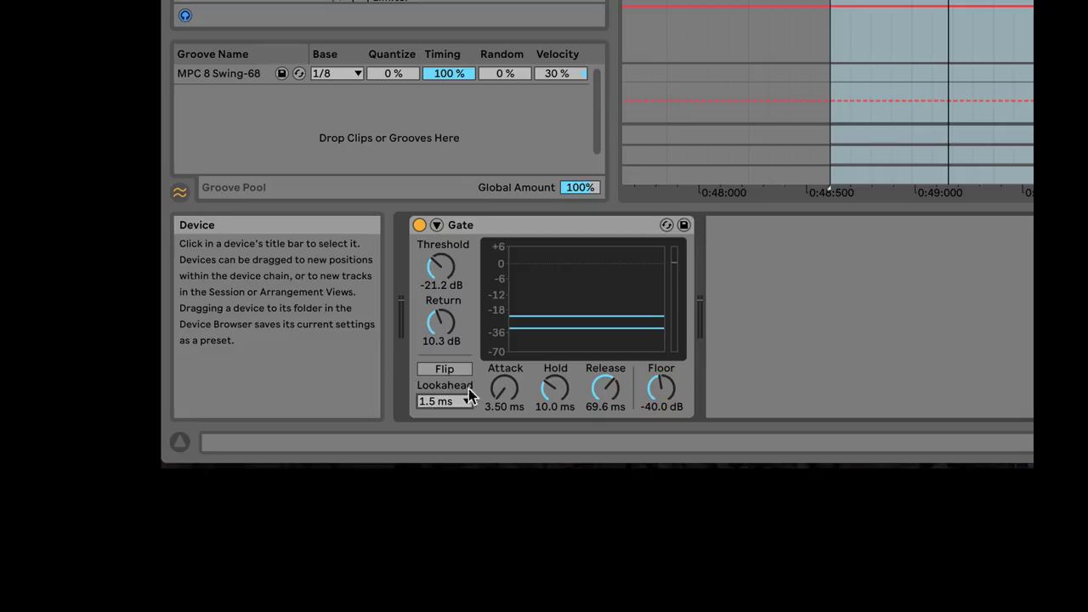
{"action": "left_click", "coordinate": [440, 404]}
{"action": "left_click", "coordinate": [437, 416]}
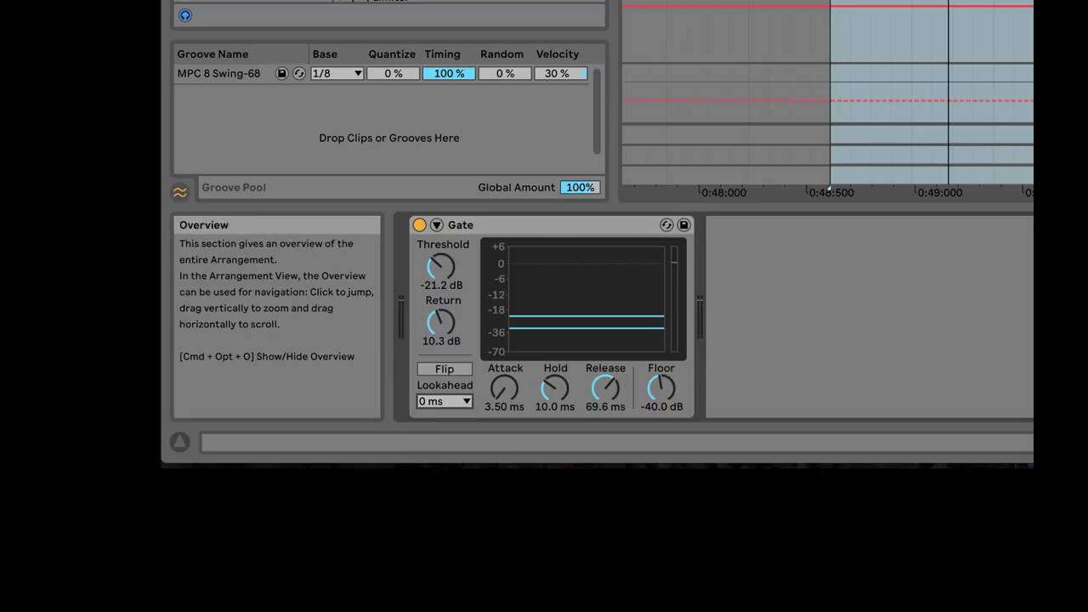
{"action": "key", "text": "space"}
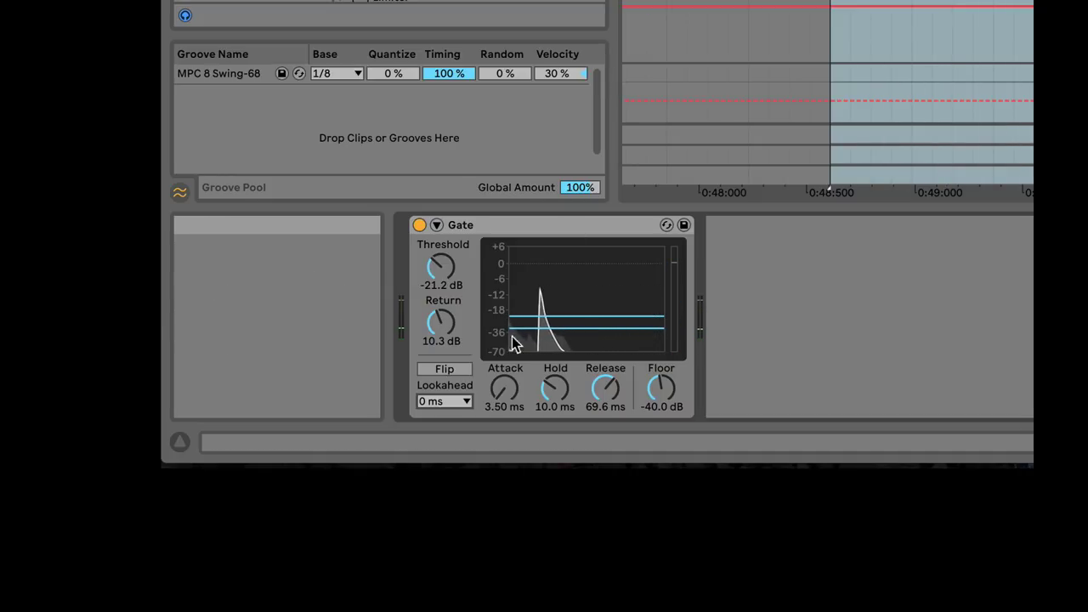
{"action": "left_click", "coordinate": [444, 402]}
{"action": "left_click", "coordinate": [440, 433]}
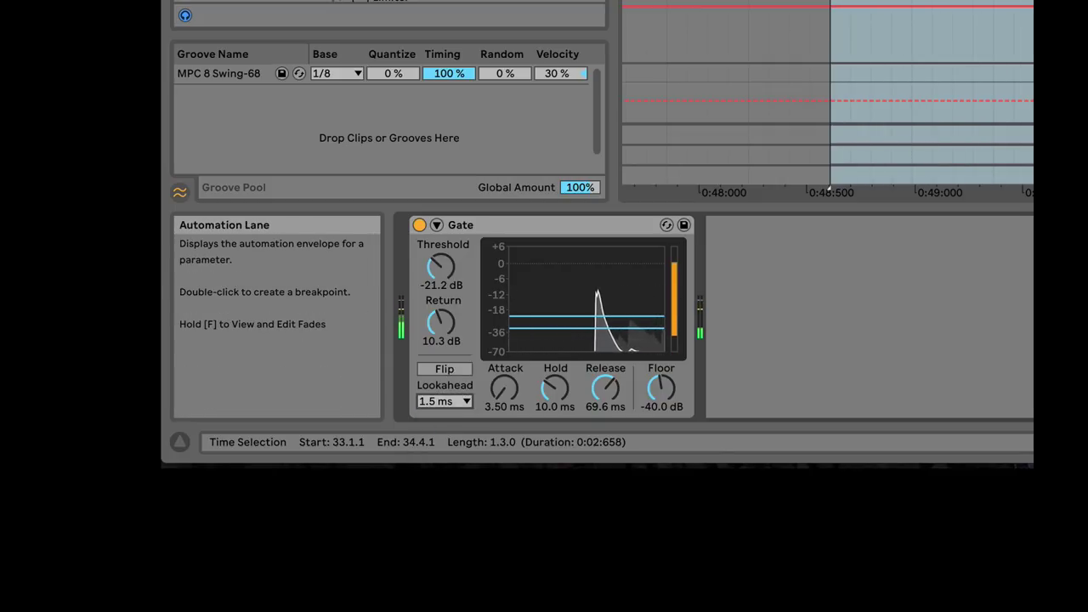
Step: Set the Gate's lookahead to 10 ms and play the snare loop with it
{"action": "left_click", "coordinate": [444, 401]}
{"action": "left_click", "coordinate": [448, 451]}
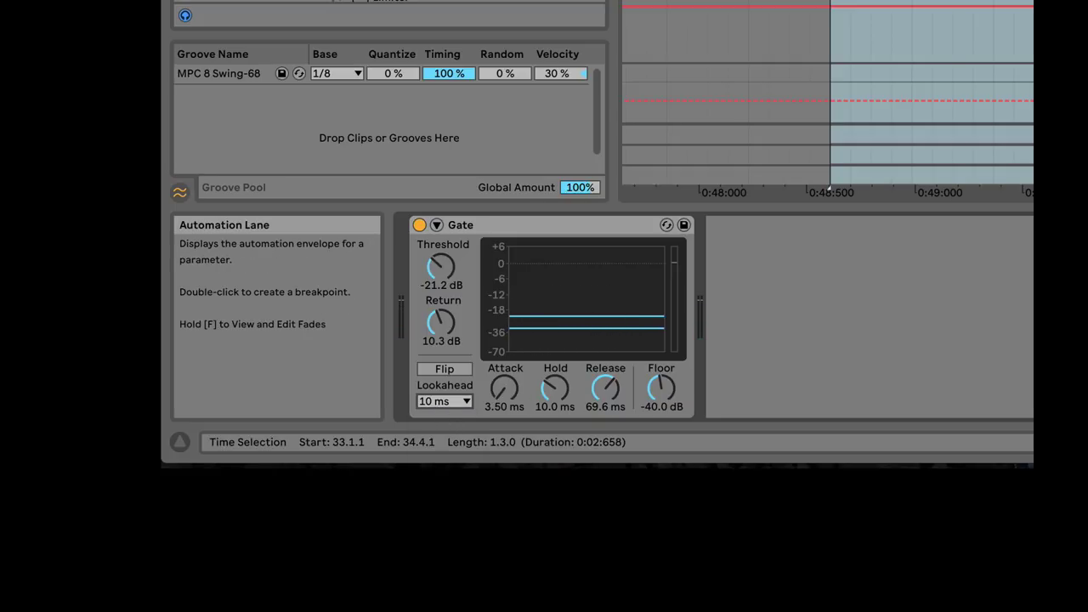
{"action": "scroll", "coordinate": [826, 91], "scroll_direction": "up", "scroll_amount": 1}
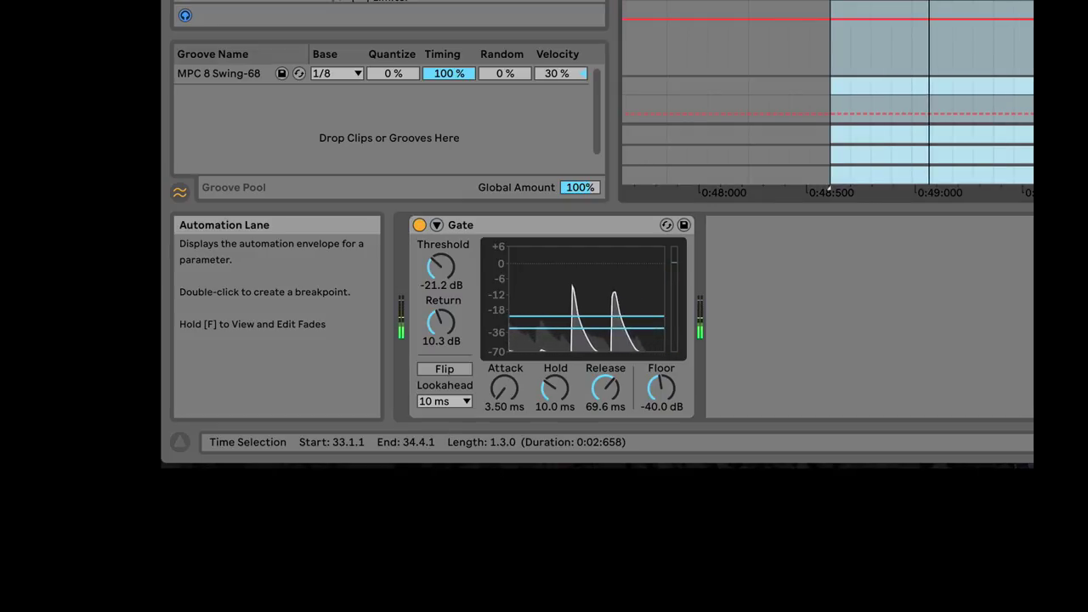
{"action": "left_click", "coordinate": [444, 401]}
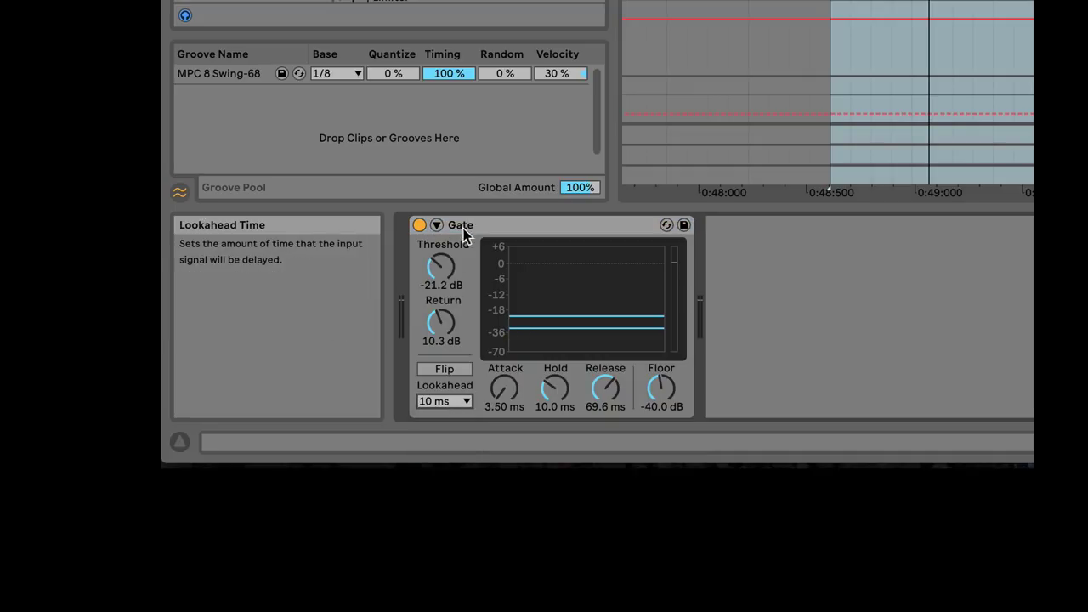
{"action": "left_click", "coordinate": [443, 401]}
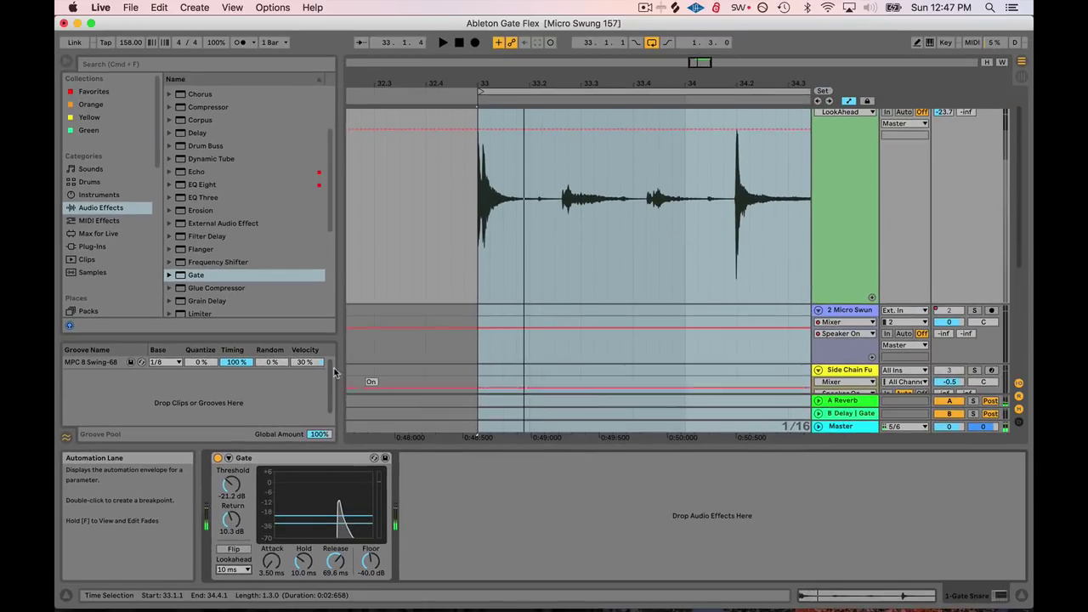
{"action": "left_click", "coordinate": [302, 457]}
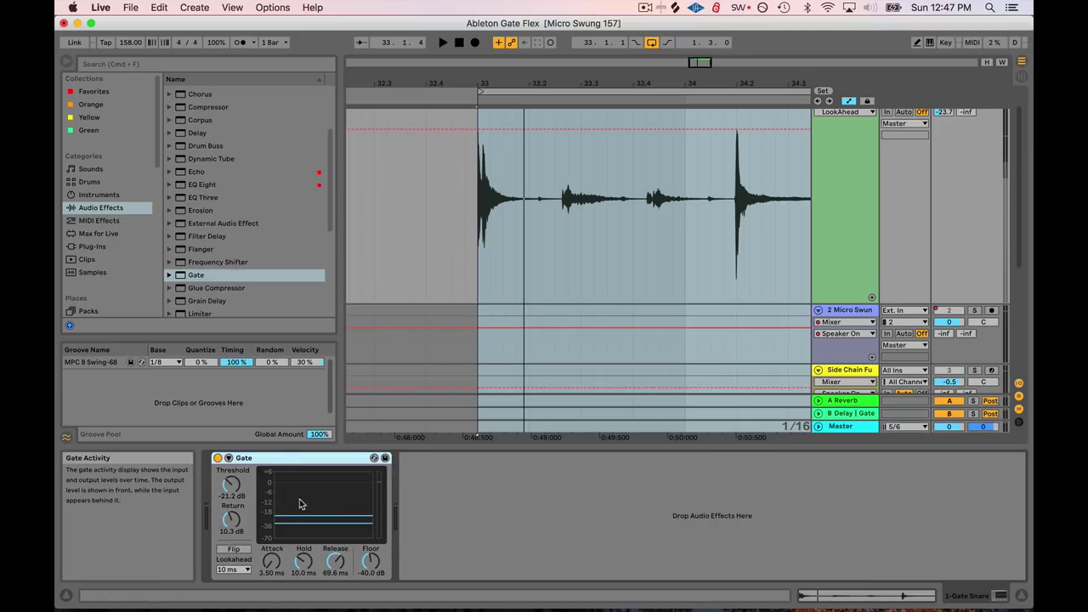
Step: Launch the Micro Swung 1 clip in Session View and add a Gate effect to the Micro Swung 1 track
{"action": "key", "text": "Tab"}
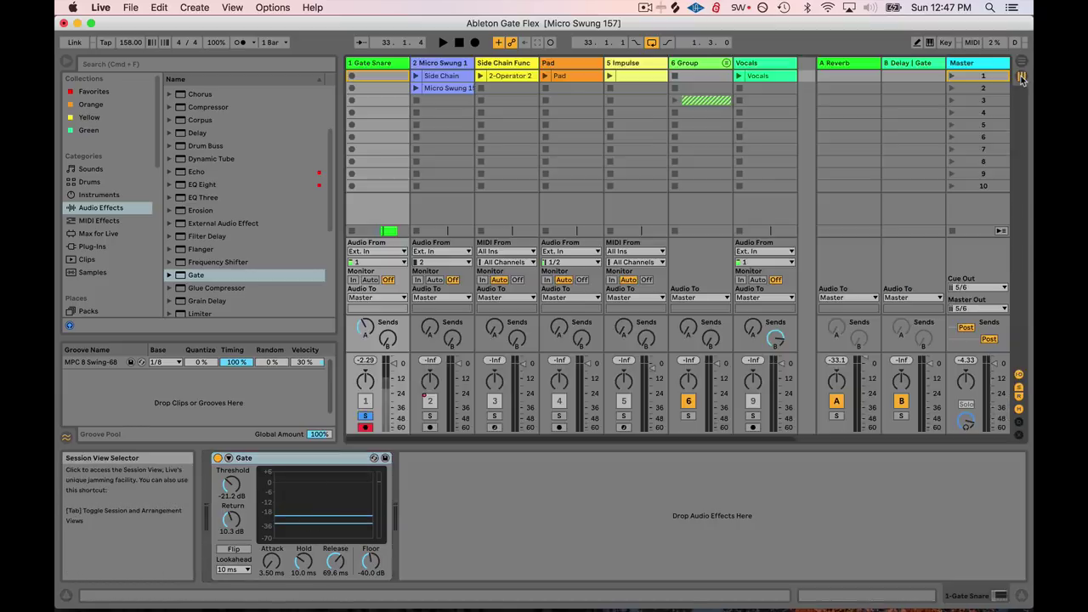
{"action": "left_click", "coordinate": [433, 64]}
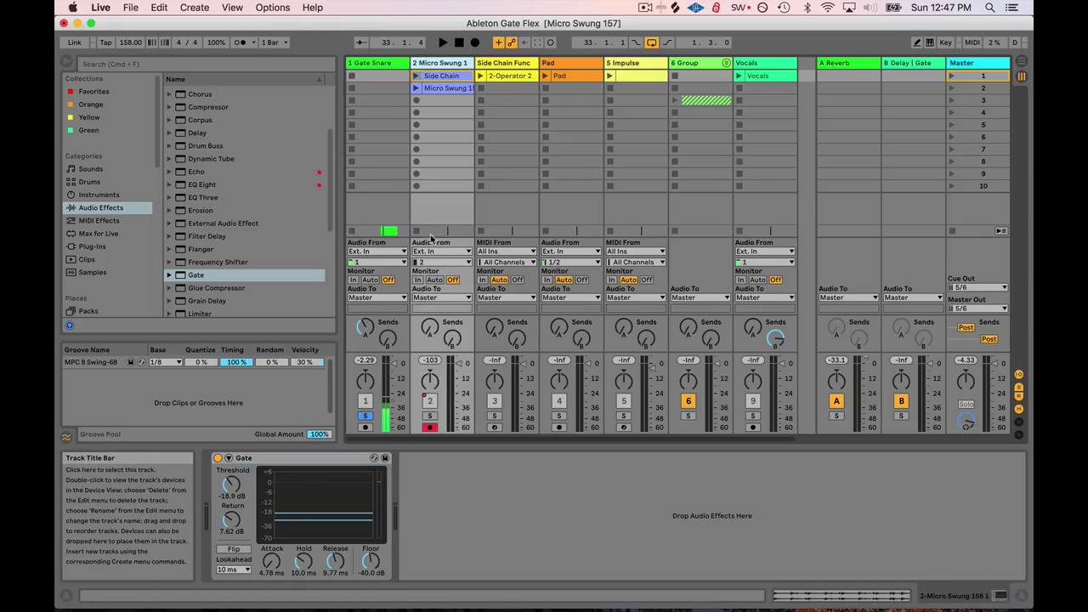
{"action": "left_click", "coordinate": [430, 87]}
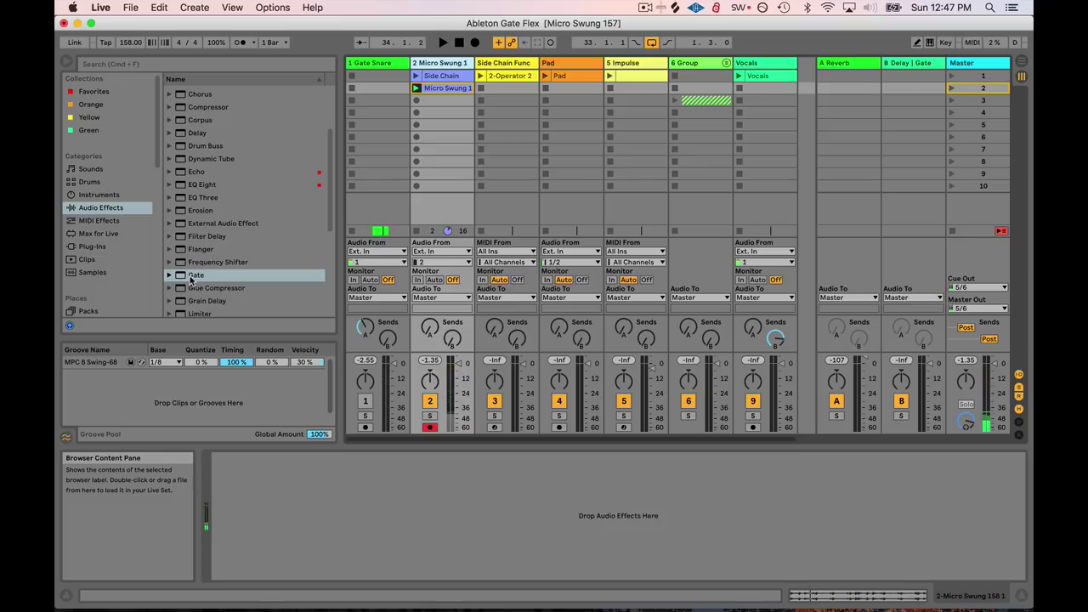
{"action": "left_click", "coordinate": [191, 276]}
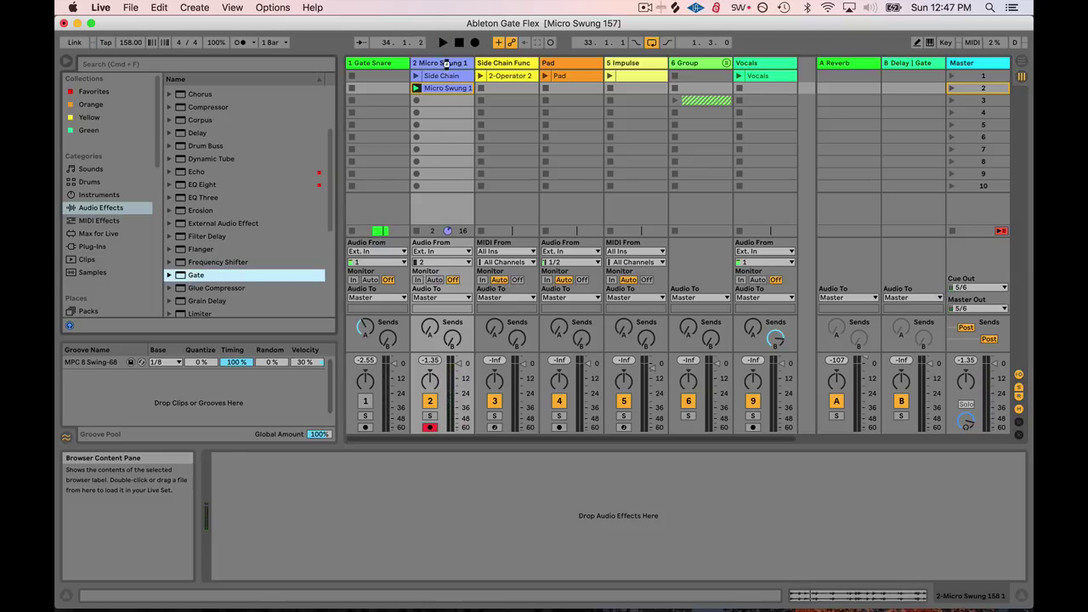
{"action": "left_click_drag", "start_coordinate": [446, 65], "coordinate": [446, 65]}
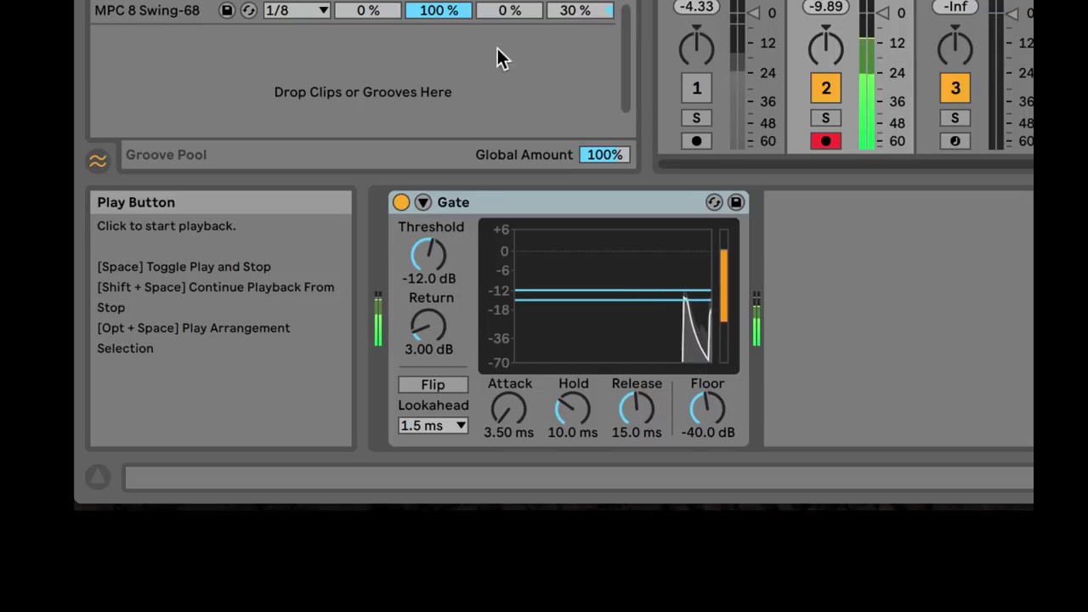
Step: Try a Gate threshold of -22.2 dB during playback, and return values of 6.67 dB, 24.0 dB and 8.76 dB with playback stopped
{"action": "left_click_drag", "start_coordinate": [429, 253], "coordinate": [429, 282]}
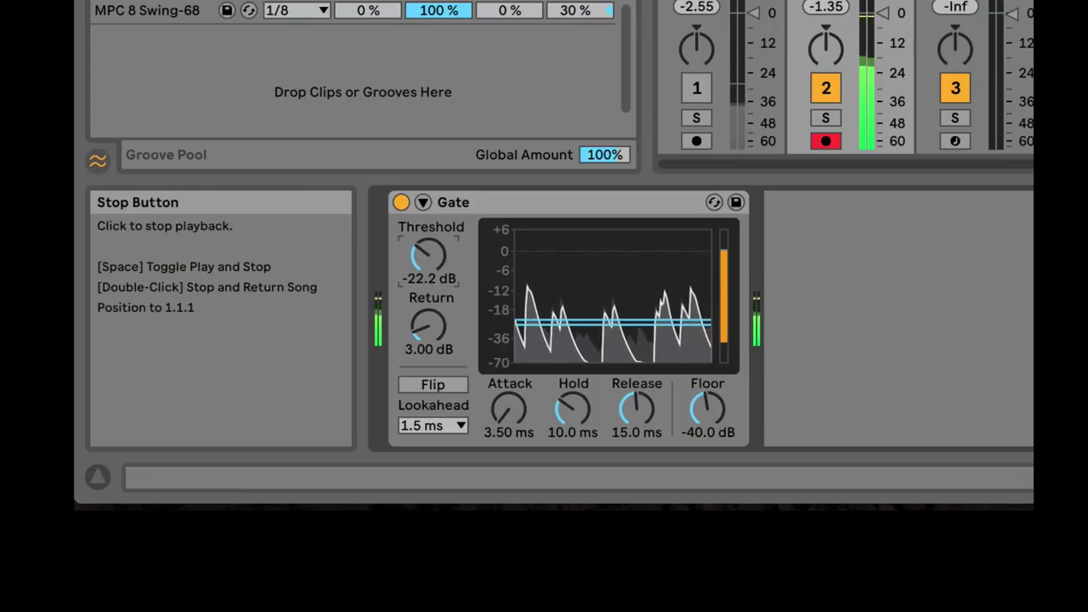
{"action": "key", "text": "space"}
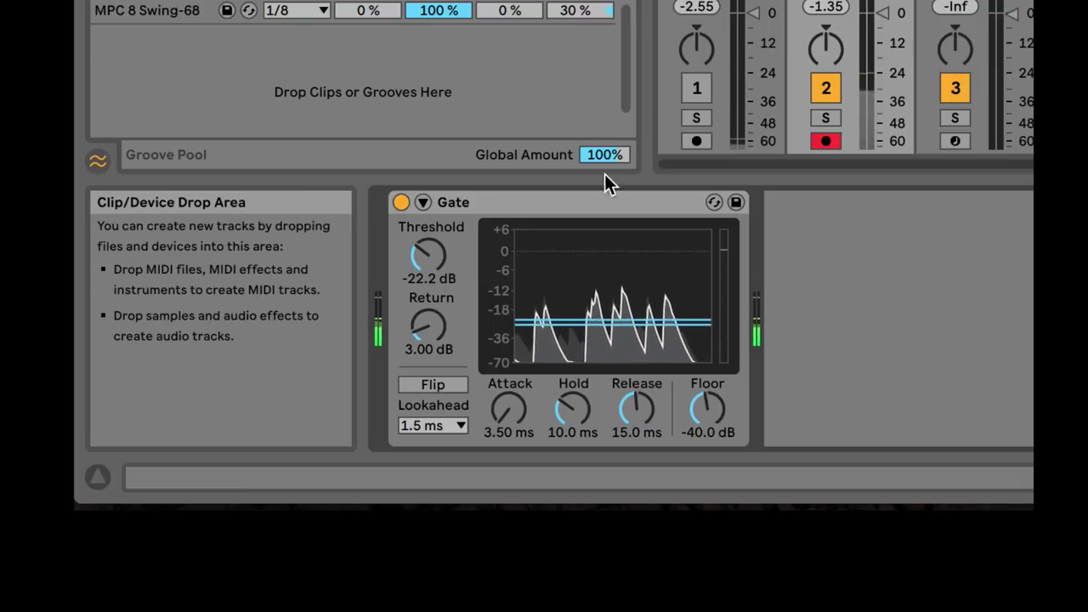
{"action": "left_click", "coordinate": [433, 332]}
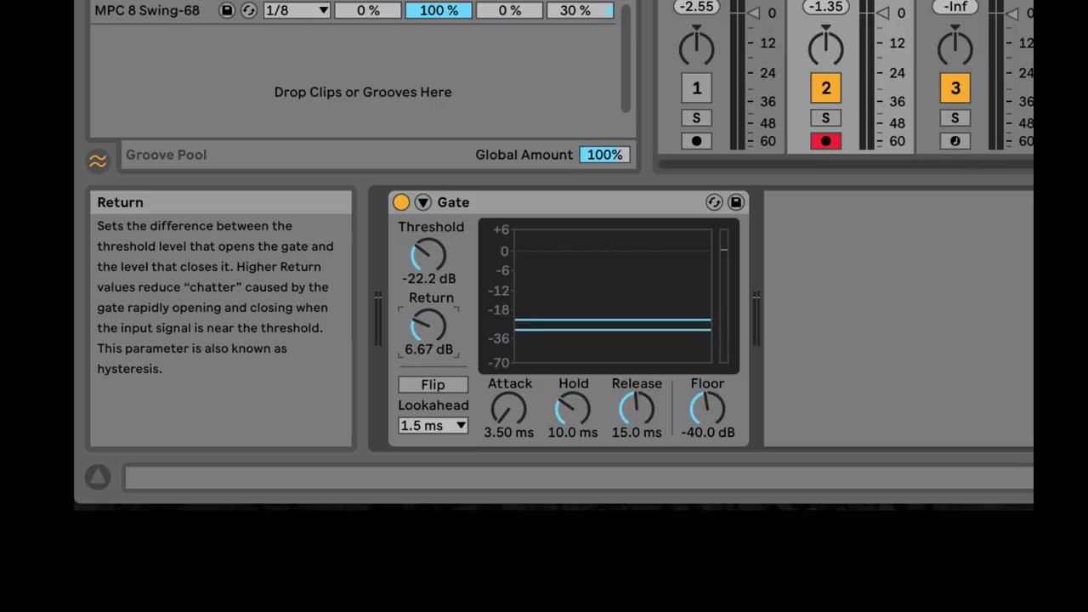
{"action": "left_click_drag", "start_coordinate": [428, 332], "coordinate": [427, 326]}
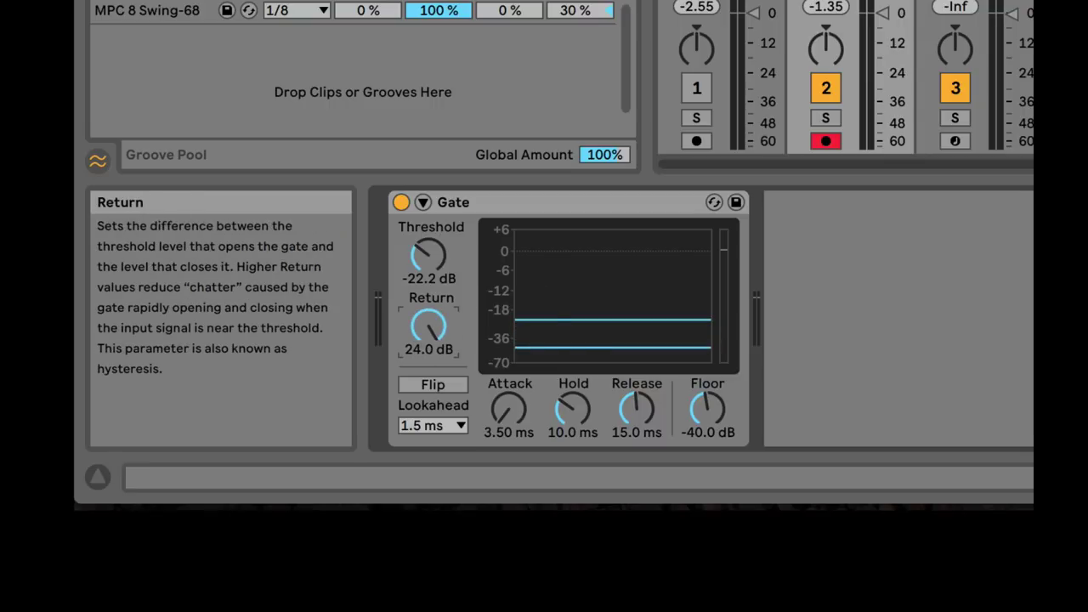
{"action": "left_click_drag", "start_coordinate": [417, 345], "coordinate": [417, 362]}
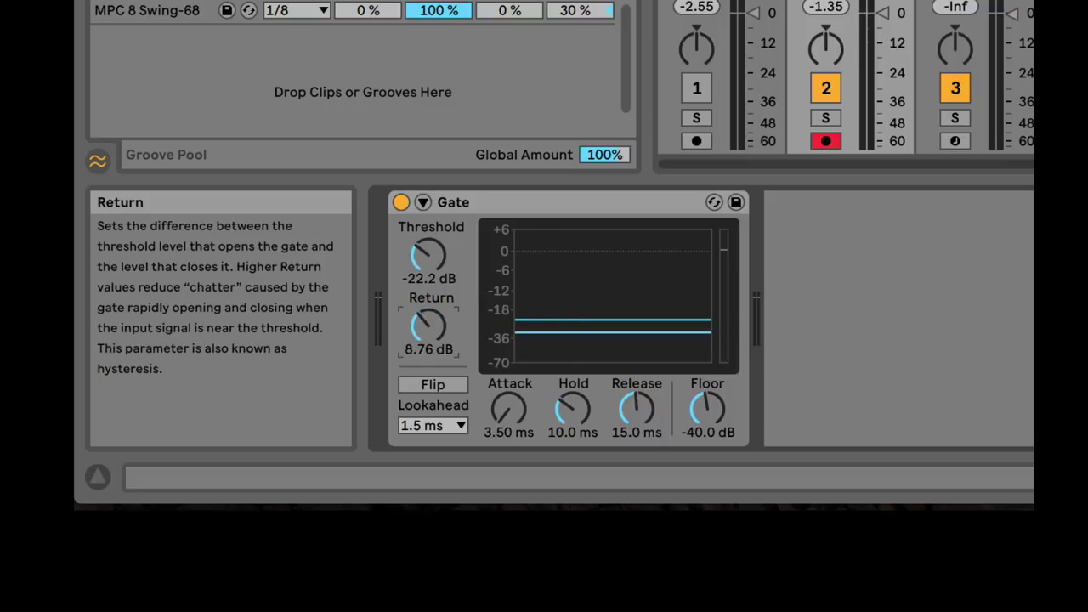
Step: Set the Gate's return to 12.8 dB and threshold to -23.4 dB during playback, and compare the clip with the Gate bypassed and re-enabled
{"action": "key", "text": "space"}
{"action": "left_click_drag", "start_coordinate": [429, 325], "coordinate": [428, 333]}
{"action": "left_click_drag", "start_coordinate": [422, 280], "coordinate": [422, 269]}
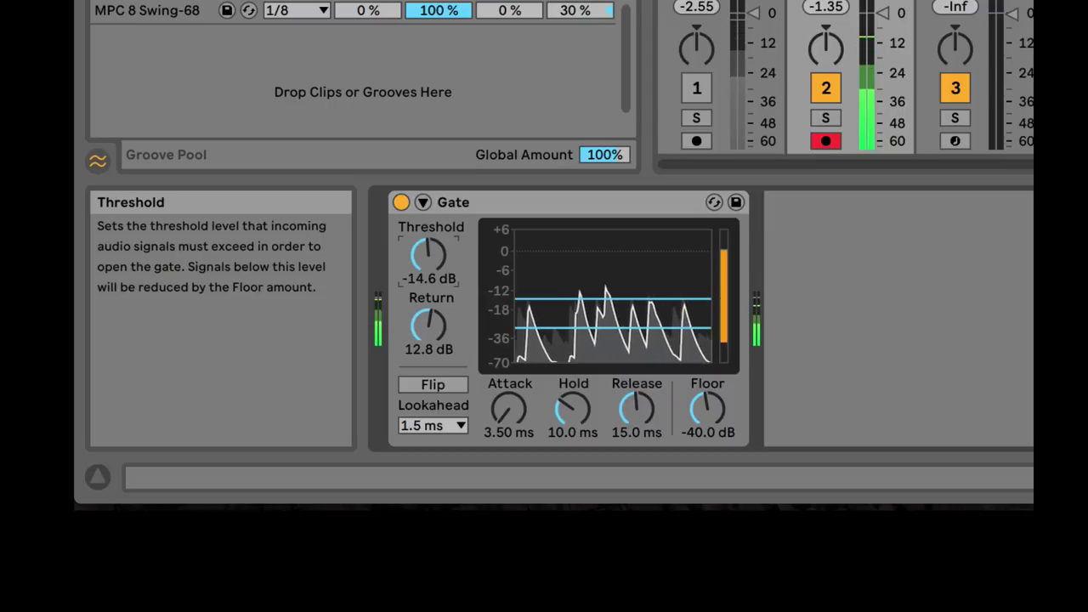
{"action": "left_click_drag", "start_coordinate": [422, 269], "coordinate": [423, 308]}
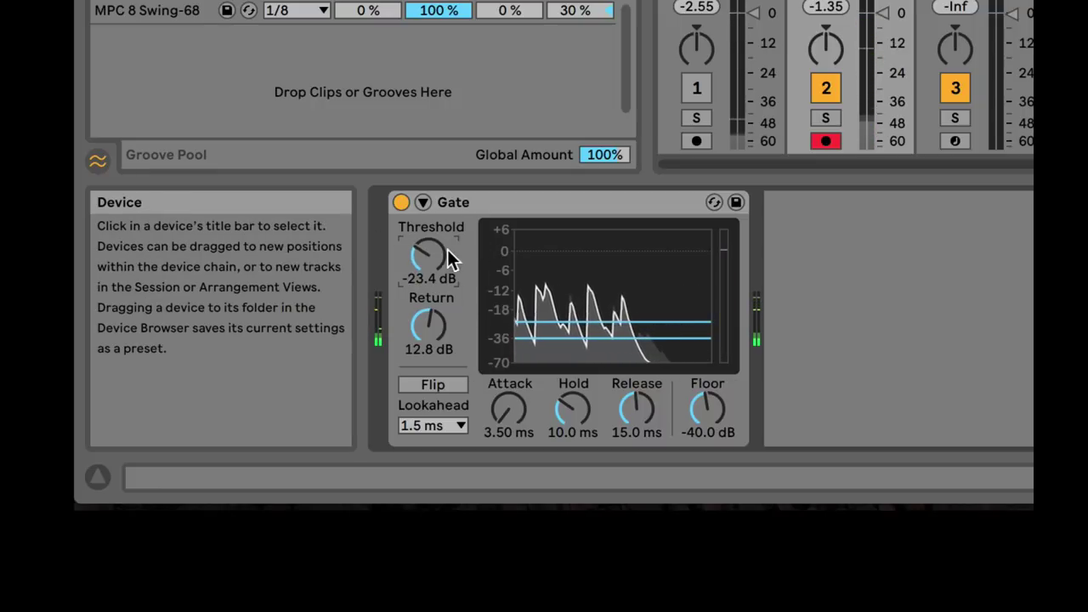
{"action": "left_click", "coordinate": [399, 204]}
{"action": "left_click", "coordinate": [399, 203]}
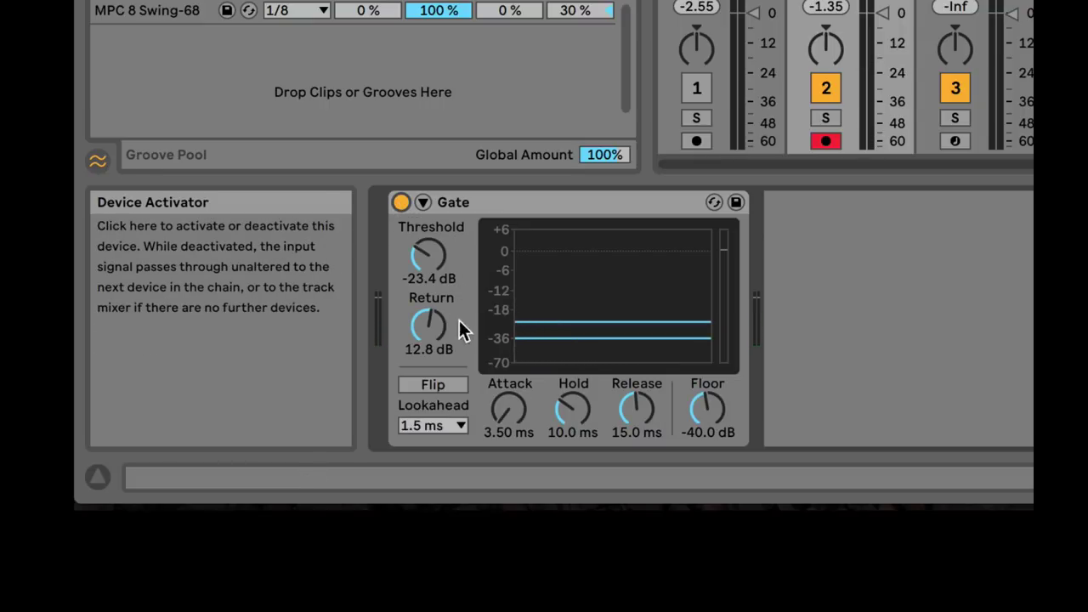
Step: Audition the clip with Gate lookahead values of 1.5 ms and 0 ms, and settle the lookahead at 10 ms
{"action": "left_click", "coordinate": [430, 426]}
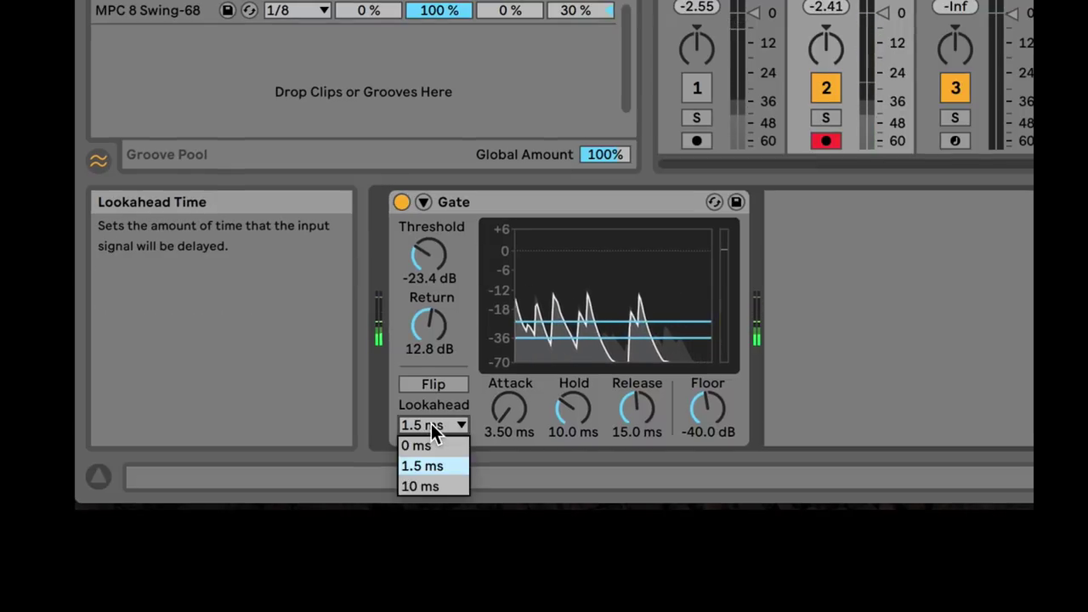
{"action": "left_click", "coordinate": [431, 422]}
{"action": "left_click", "coordinate": [428, 422]}
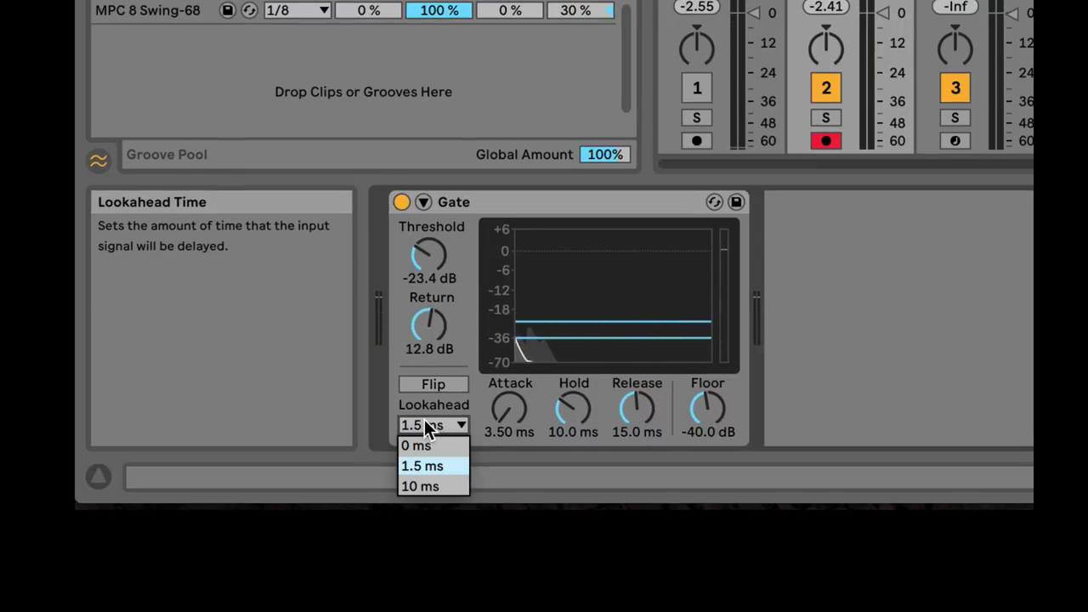
{"action": "left_click", "coordinate": [426, 425]}
{"action": "left_click", "coordinate": [427, 425]}
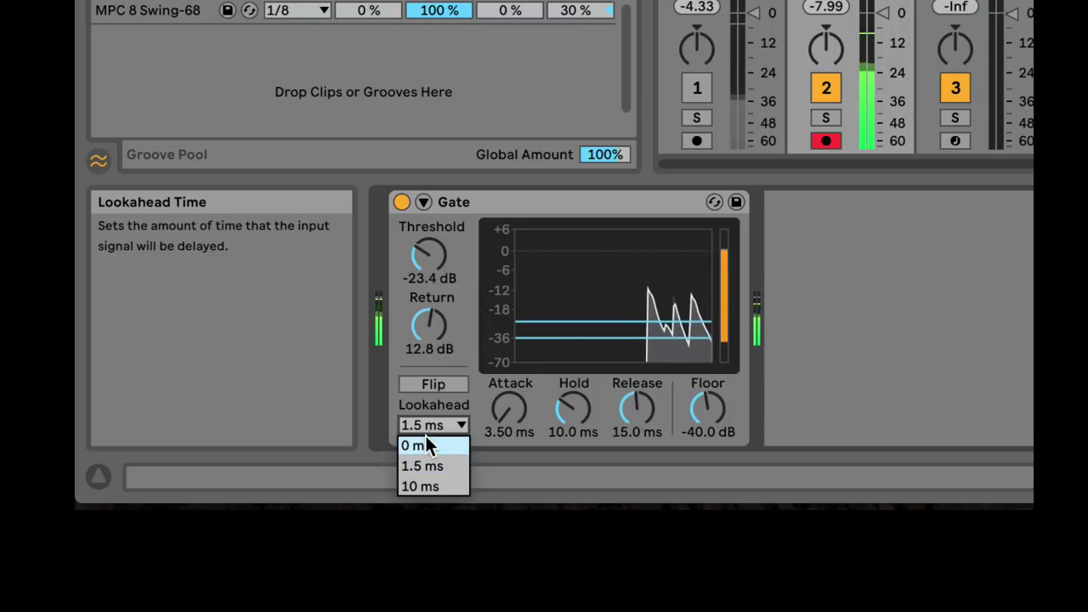
{"action": "left_click", "coordinate": [425, 439]}
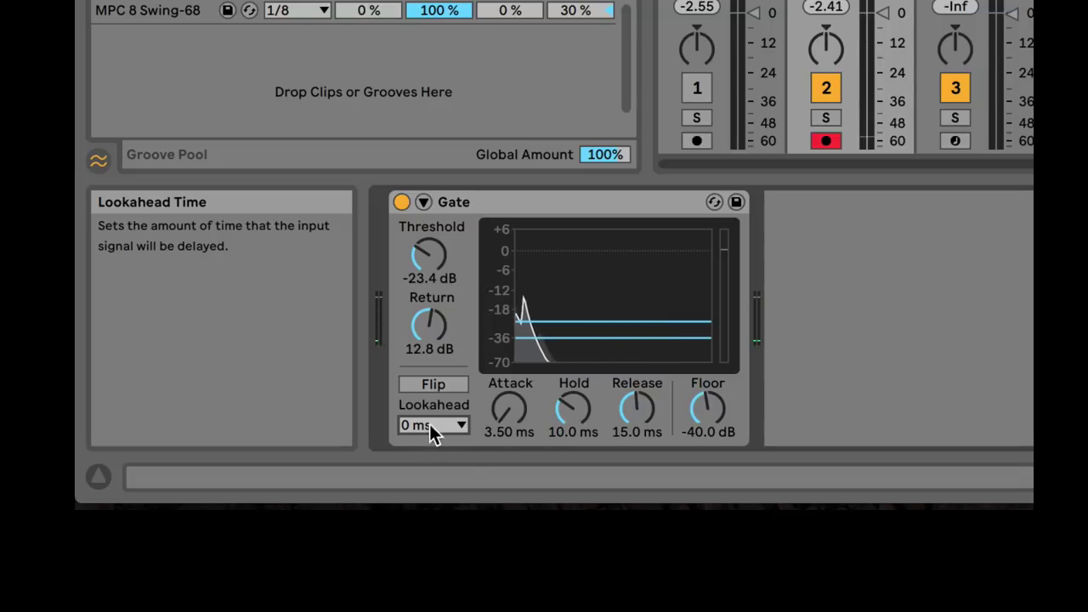
{"action": "left_click", "coordinate": [430, 427]}
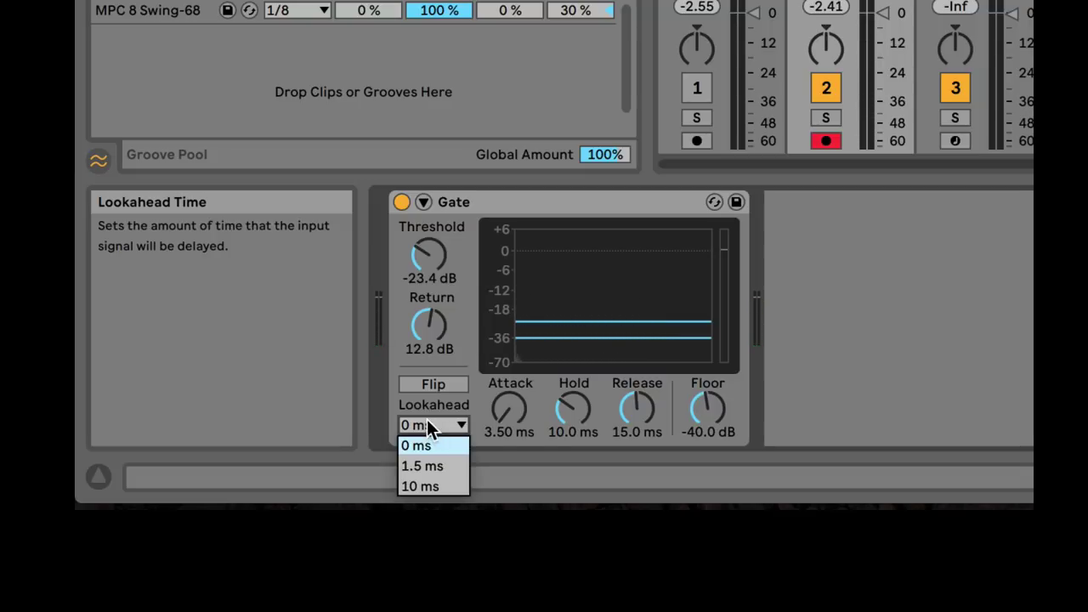
{"action": "left_click", "coordinate": [425, 466]}
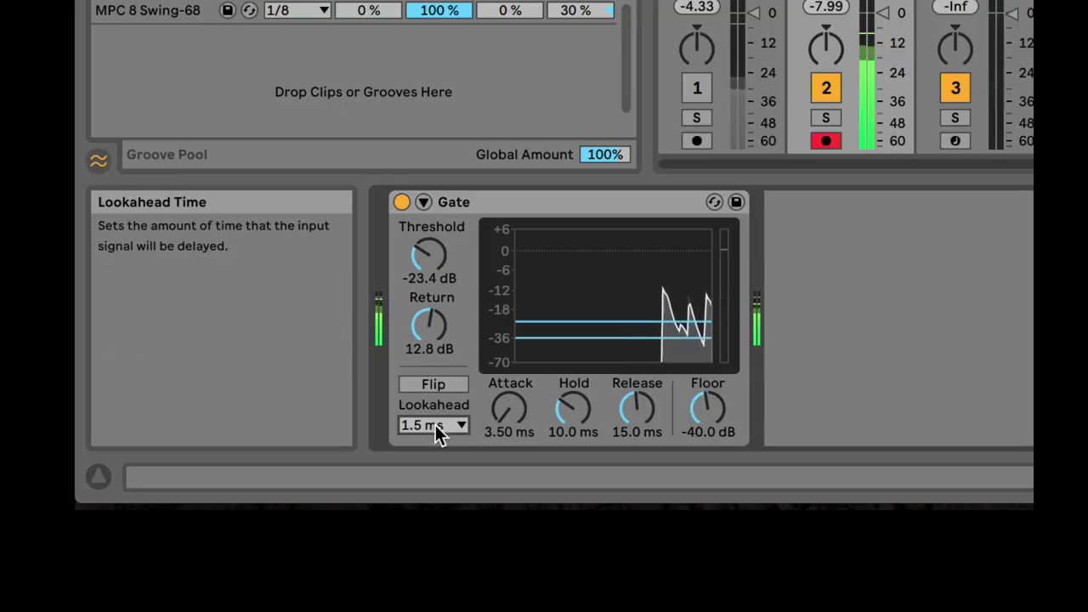
{"action": "left_click", "coordinate": [435, 424]}
{"action": "left_click", "coordinate": [429, 483]}
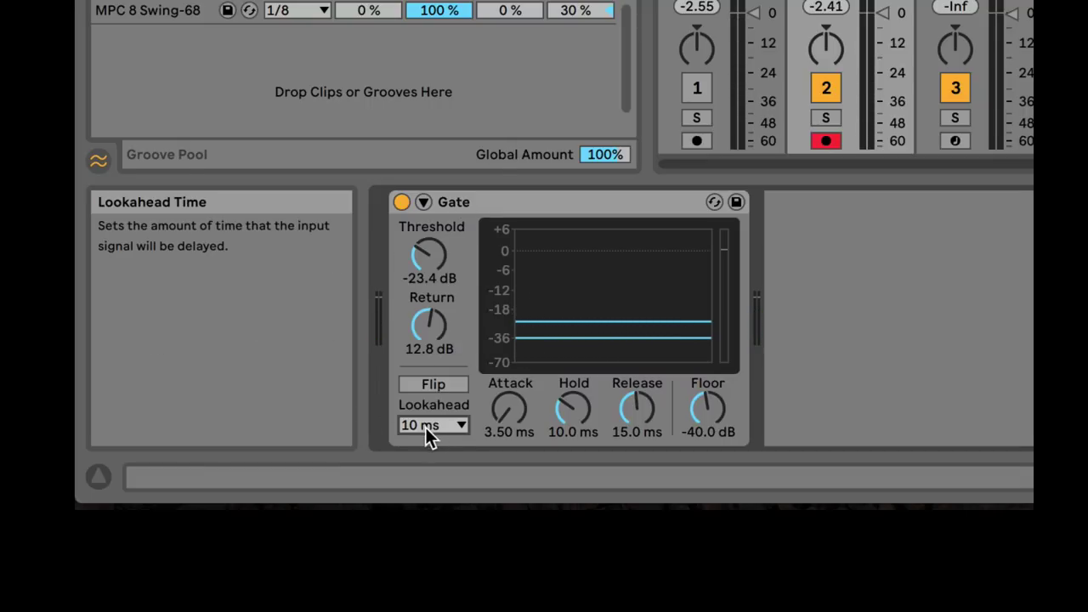
Step: Try a Gate attack of 0.02 ms on the playing clip and settle the attack at 2.40 ms
{"action": "left_click", "coordinate": [507, 414]}
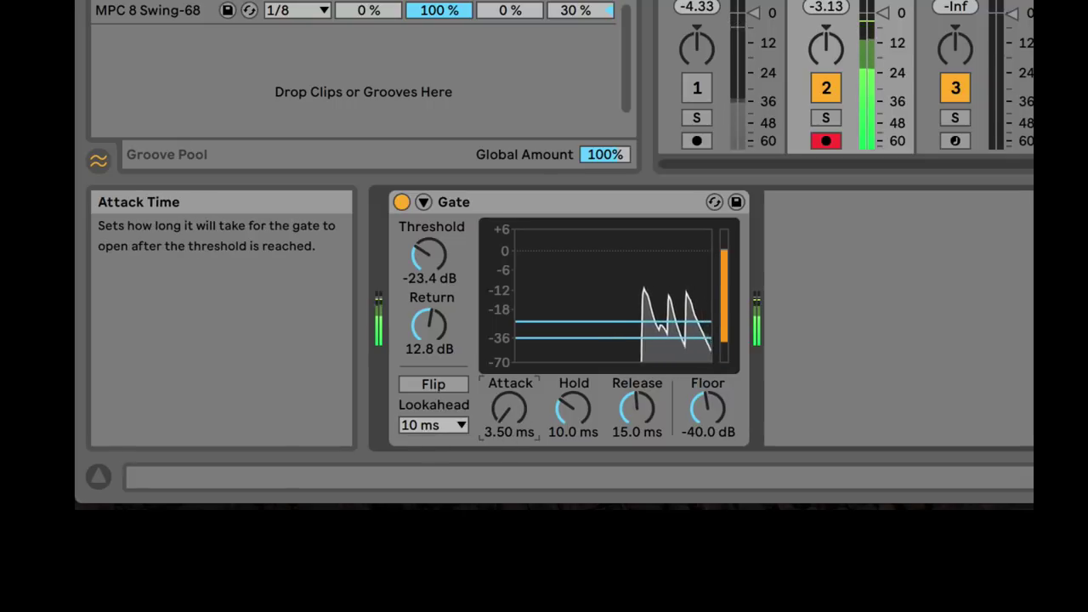
{"action": "mouse_move", "coordinate": [507, 413]}
{"action": "left_mouse_down"}
{"action": "mouse_move", "coordinate": [506, 432]}
{"action": "mouse_move", "coordinate": [503, 395]}
{"action": "left_mouse_up"}
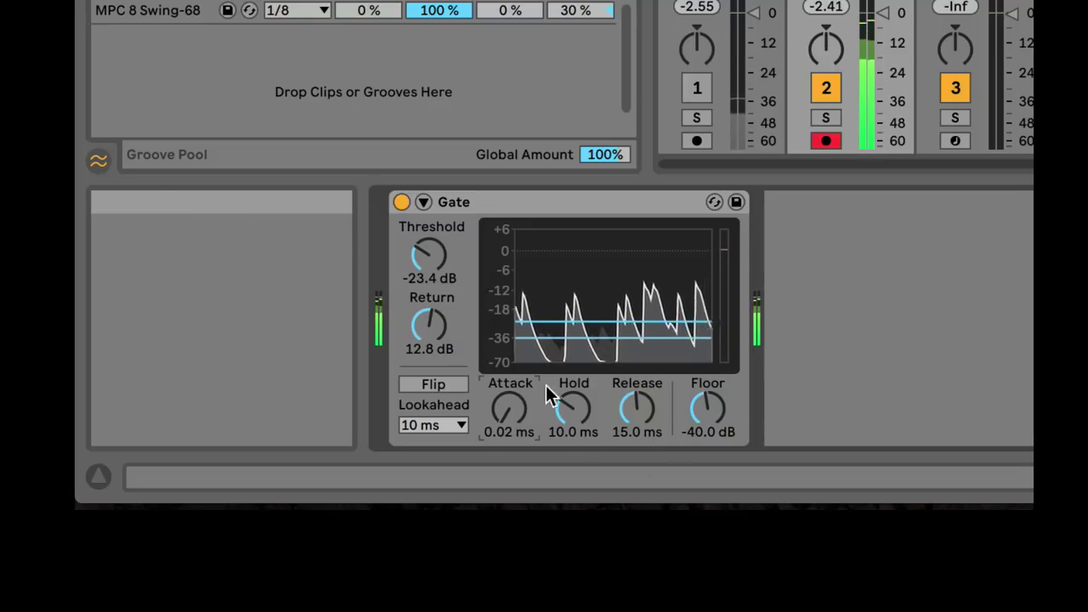
{"action": "mouse_move", "coordinate": [536, 399]}
{"action": "left_mouse_down"}
{"action": "mouse_move", "coordinate": [536, 374]}
{"action": "mouse_move", "coordinate": [536, 389]}
{"action": "left_mouse_up"}
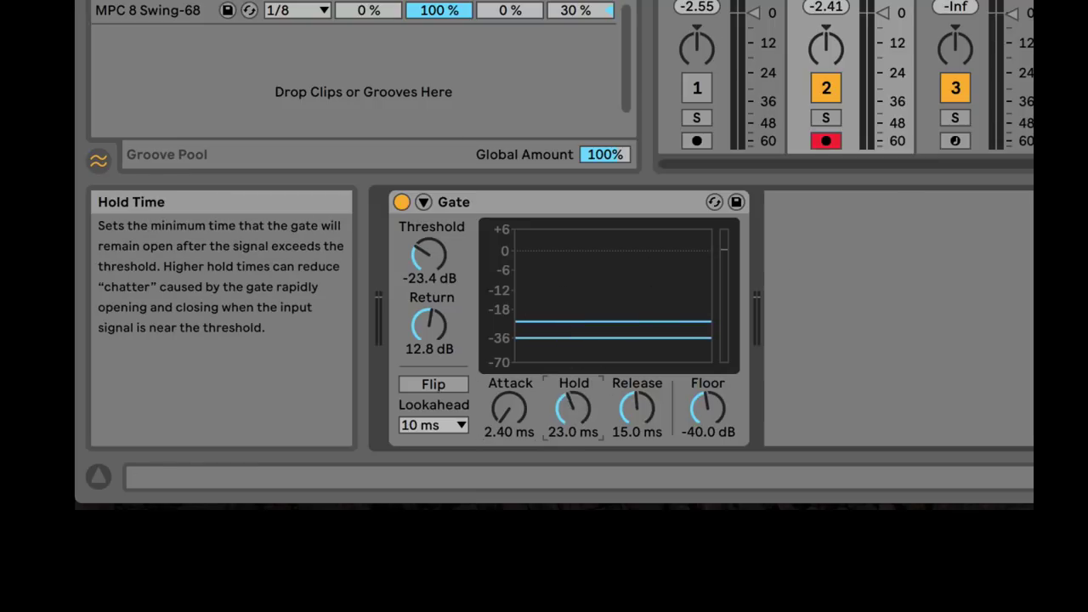
Step: Try a Gate hold time of 470 ms on the playing clip and settle the hold at 208 ms
{"action": "left_click_drag", "start_coordinate": [573, 410], "coordinate": [573, 404]}
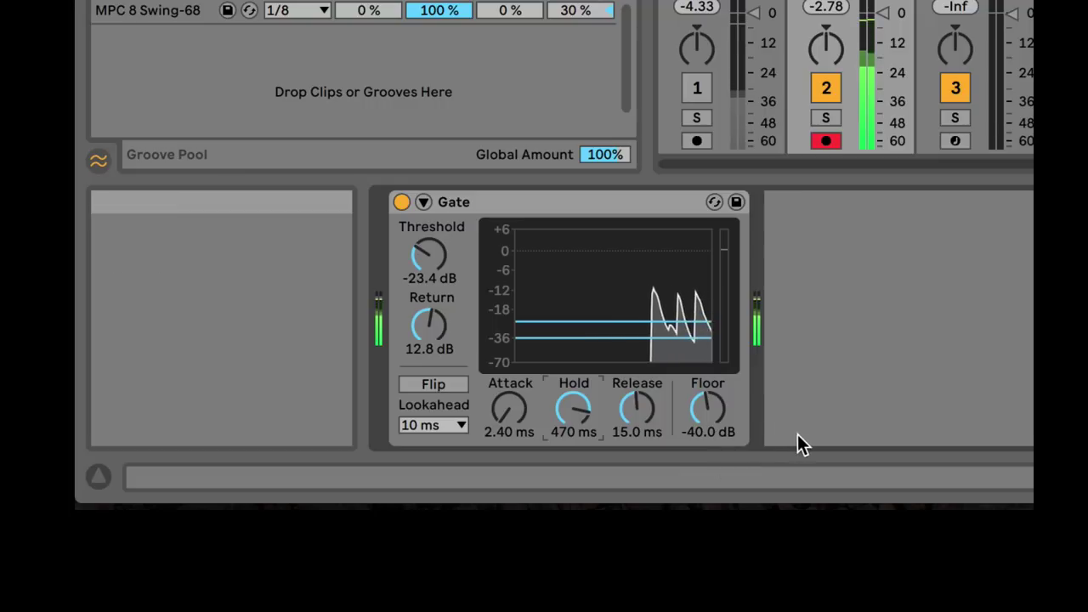
{"action": "left_click_drag", "start_coordinate": [583, 418], "coordinate": [582, 447]}
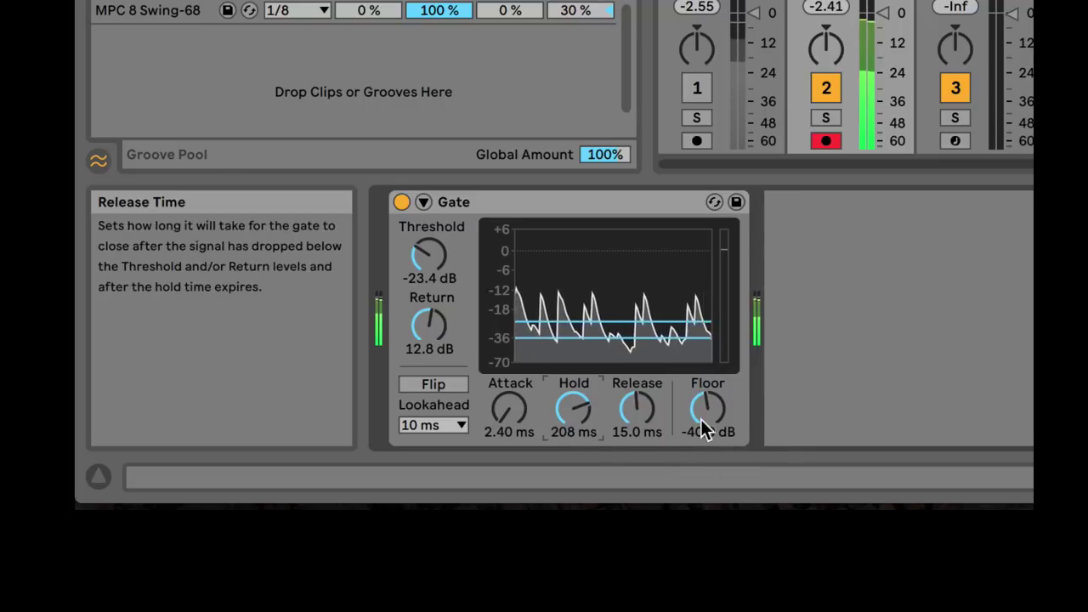
Step: Lower the Gate's hold time to 131 ms and on to 3.19 ms during auditioning, and set the release to 26.1 ms
{"action": "left_click_drag", "start_coordinate": [583, 409], "coordinate": [583, 422]}
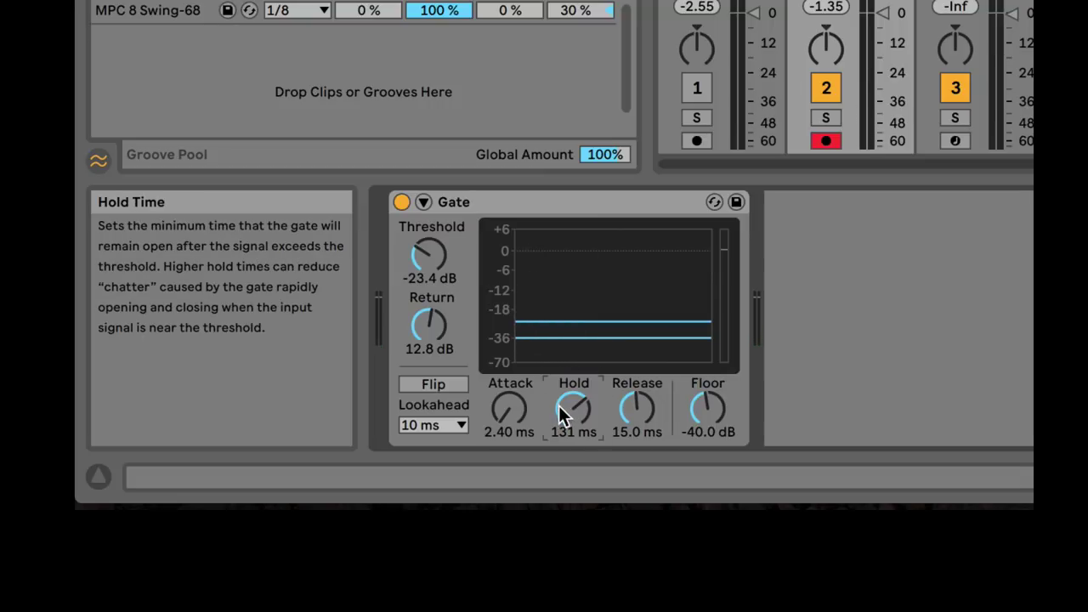
{"action": "left_click_drag", "start_coordinate": [574, 412], "coordinate": [574, 459]}
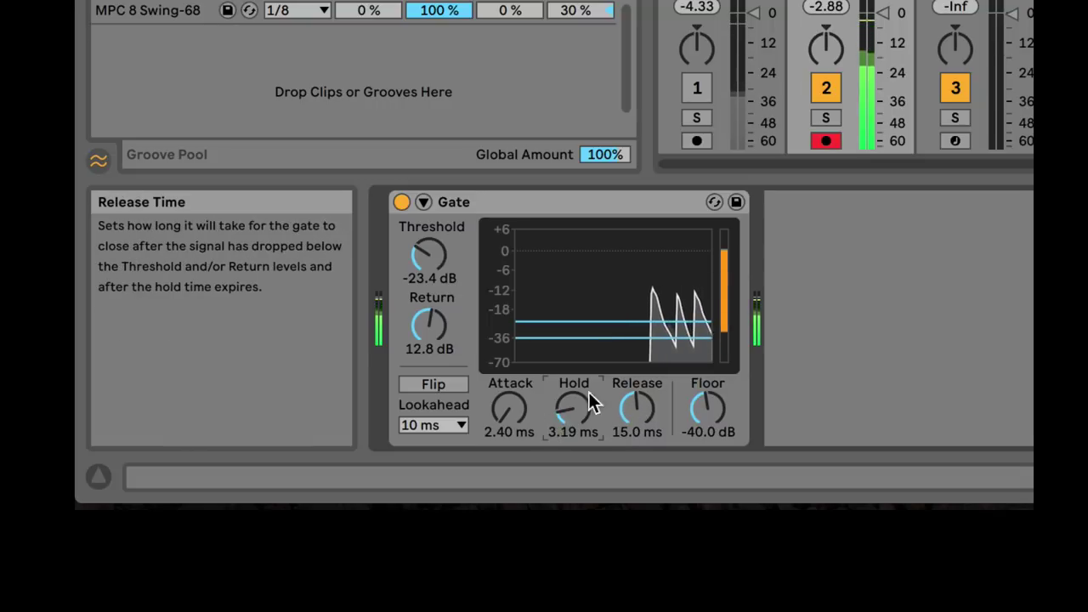
{"action": "left_click", "coordinate": [631, 411]}
{"action": "left_click_drag", "start_coordinate": [631, 411], "coordinate": [630, 400]}
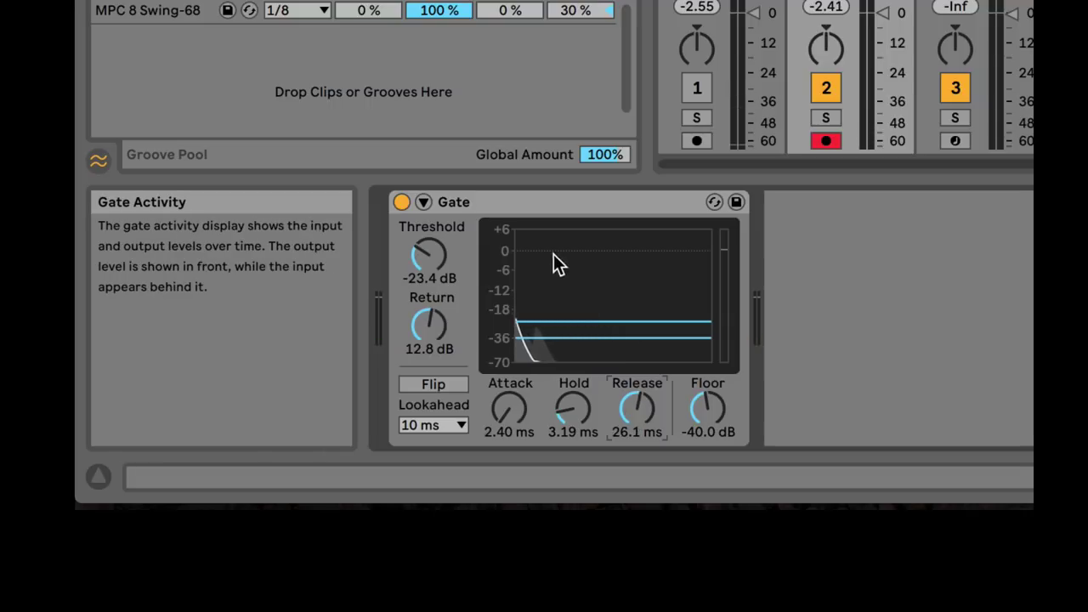
Step: Audition the clip with Gate release times of 258 ms, 3.97 ms and 171 ms, and settle the release at 123 ms
{"action": "left_click", "coordinate": [635, 409]}
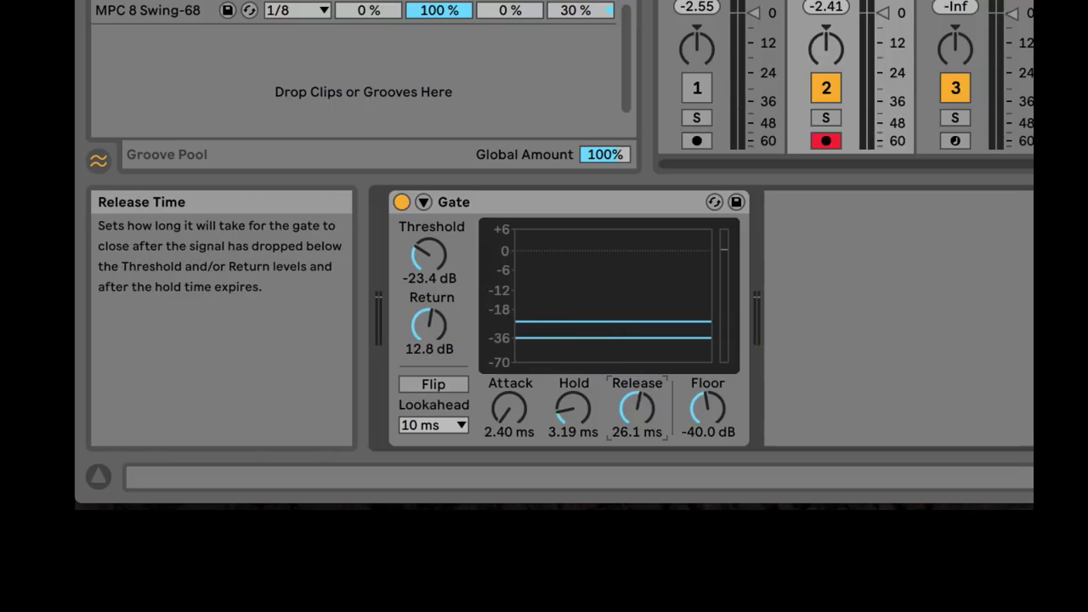
{"action": "mouse_move", "coordinate": [637, 409]}
{"action": "left_mouse_down"}
{"action": "mouse_move", "coordinate": [636, 374]}
{"action": "mouse_move", "coordinate": [629, 415]}
{"action": "left_mouse_up"}
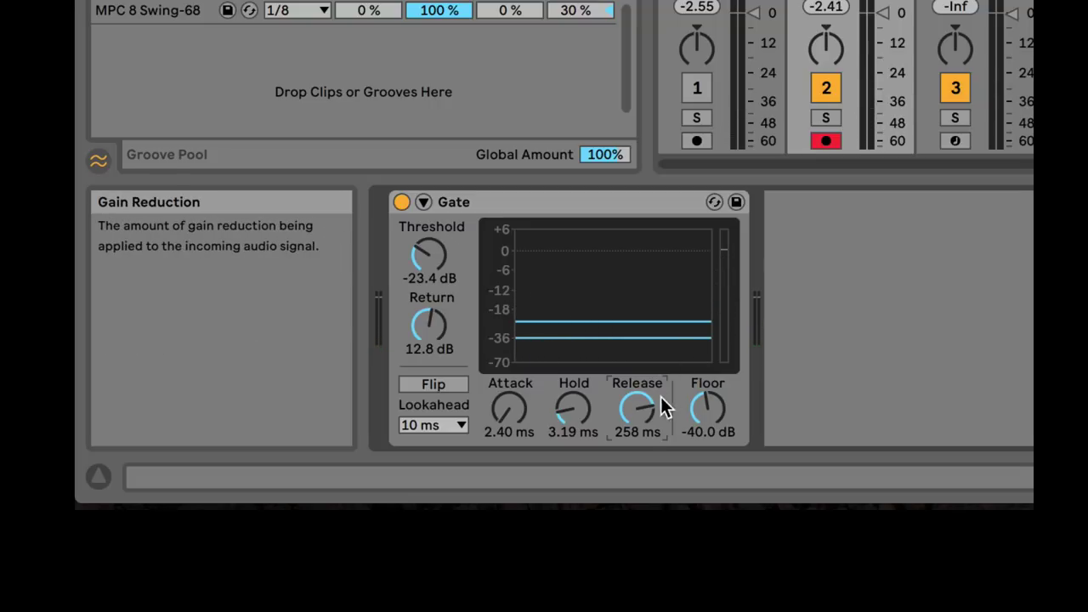
{"action": "left_click_drag", "start_coordinate": [660, 396], "coordinate": [660, 459]}
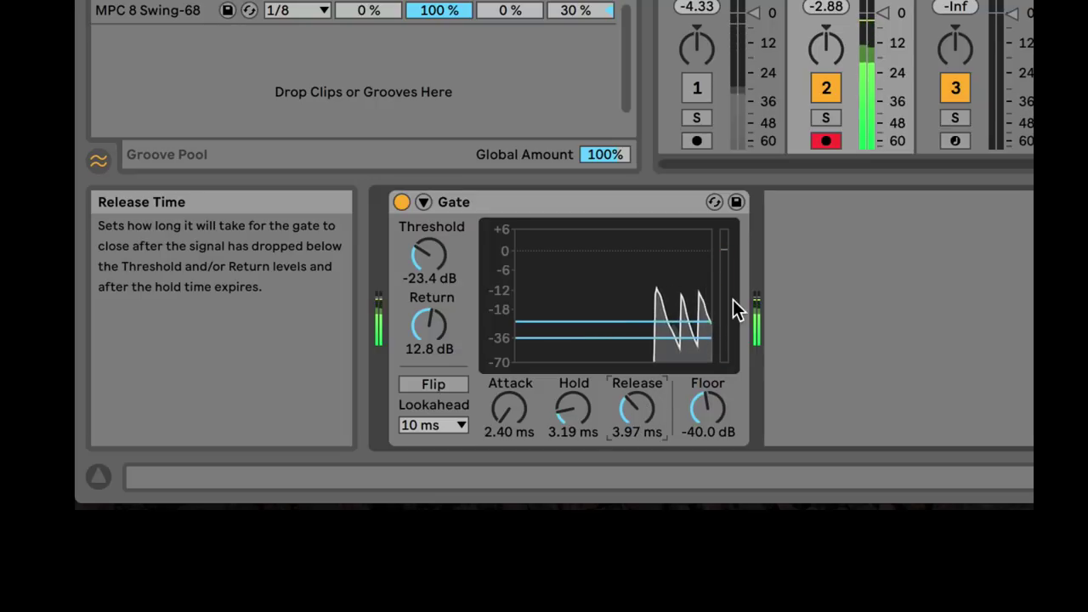
{"action": "mouse_move", "coordinate": [646, 406]}
{"action": "left_mouse_down"}
{"action": "mouse_move", "coordinate": [677, 386]}
{"action": "mouse_move", "coordinate": [660, 401]}
{"action": "mouse_move", "coordinate": [642, 400]}
{"action": "mouse_move", "coordinate": [643, 386]}
{"action": "left_mouse_up"}
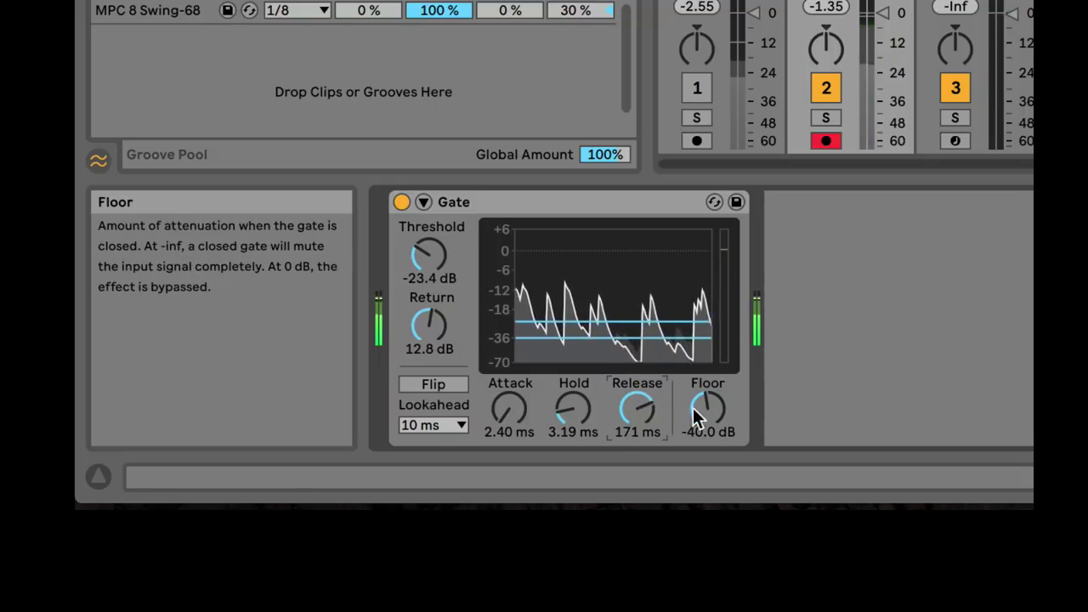
{"action": "left_click_drag", "start_coordinate": [634, 405], "coordinate": [634, 416]}
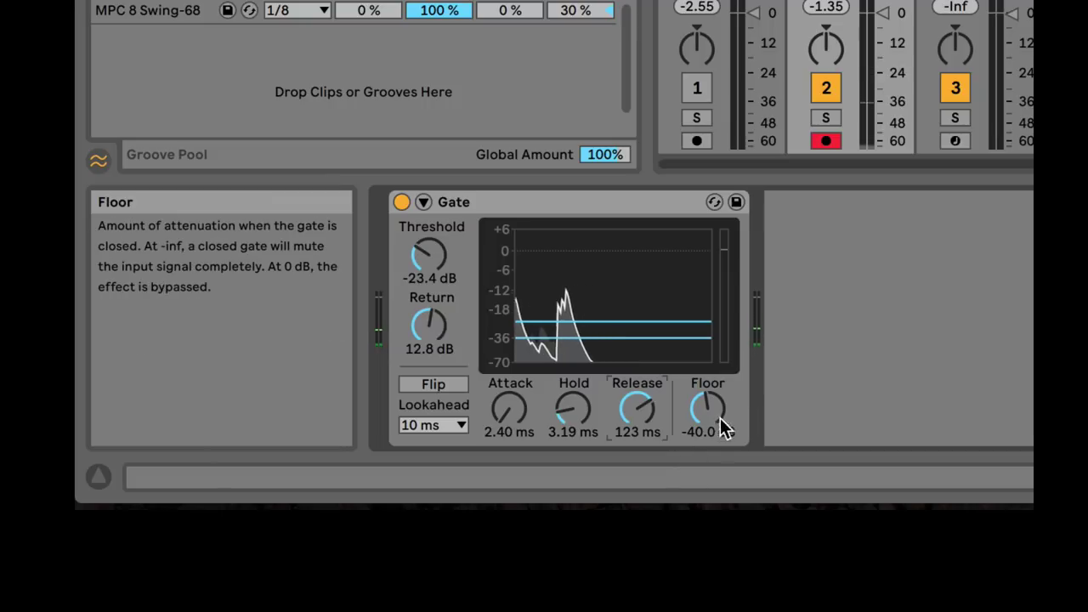
Step: Audition the clip with the Gate floor at -inf dB and -5.36 dB, and settle the floor at -9.52 dB
{"action": "left_click_drag", "start_coordinate": [721, 427], "coordinate": [705, 399]}
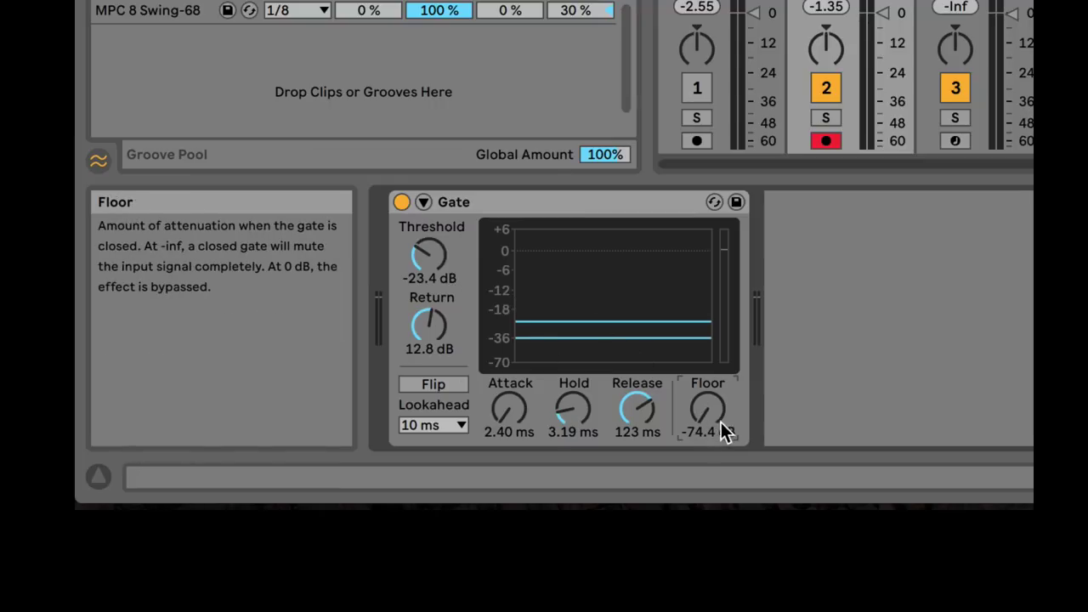
{"action": "left_click_drag", "start_coordinate": [707, 409], "coordinate": [707, 425]}
{"action": "key", "text": "space"}
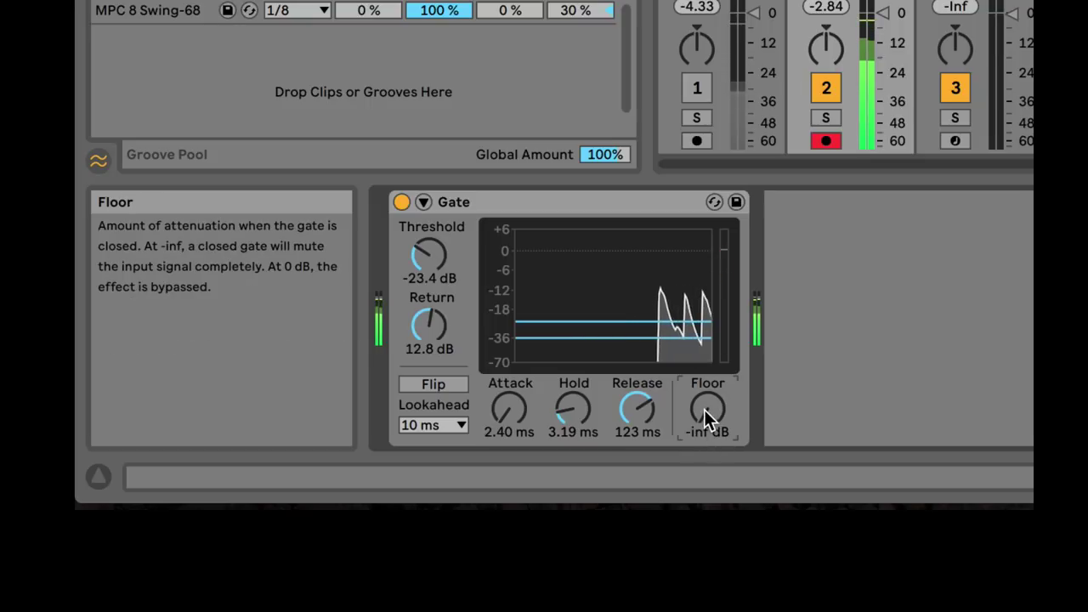
{"action": "left_click_drag", "start_coordinate": [707, 411], "coordinate": [707, 377]}
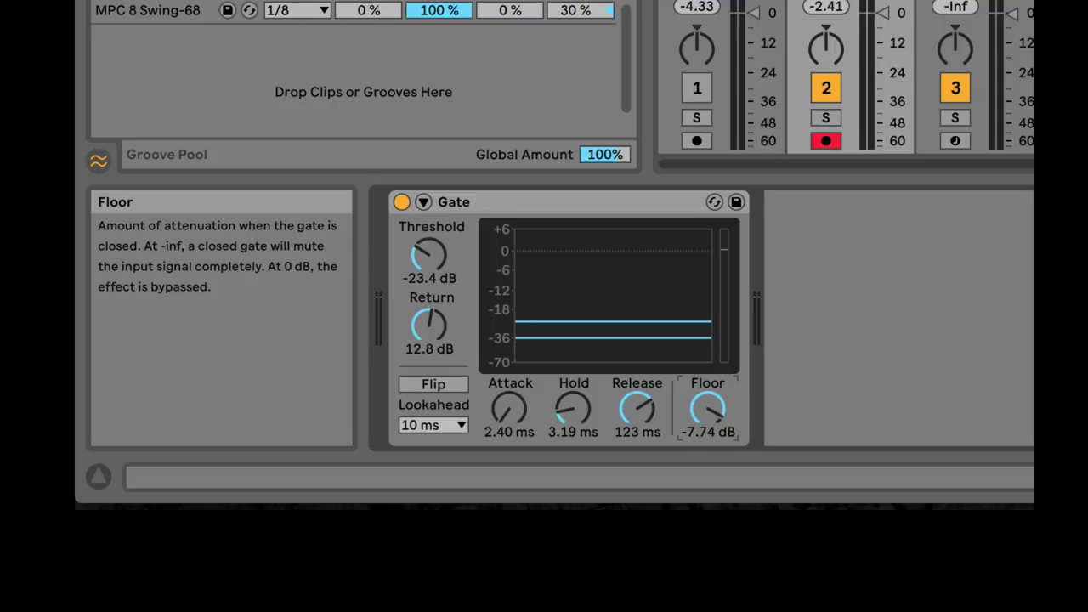
{"action": "key", "text": "space"}
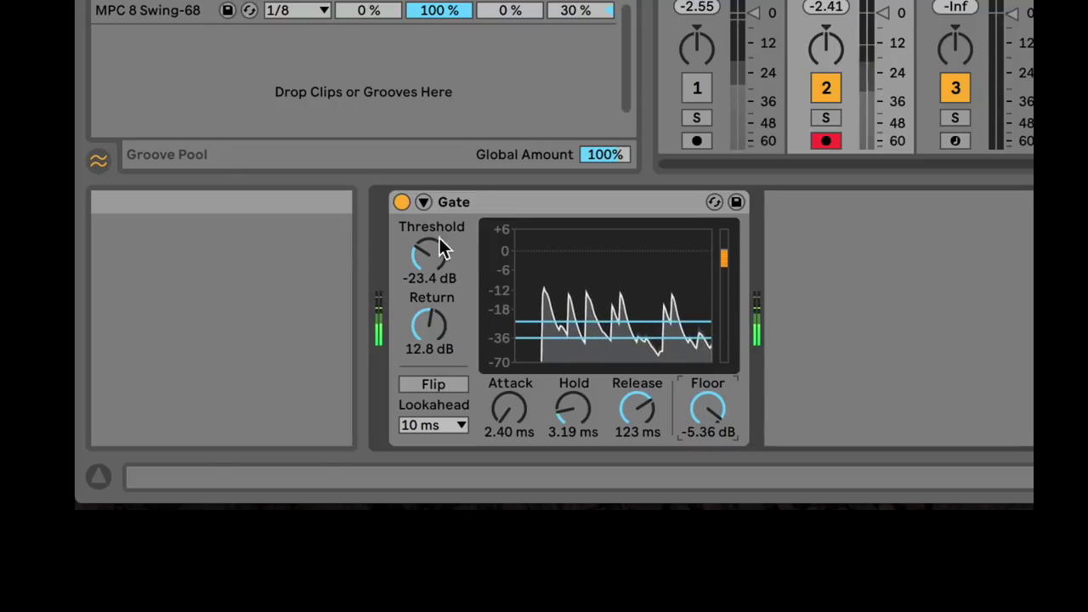
{"action": "left_click_drag", "start_coordinate": [702, 428], "coordinate": [702, 445]}
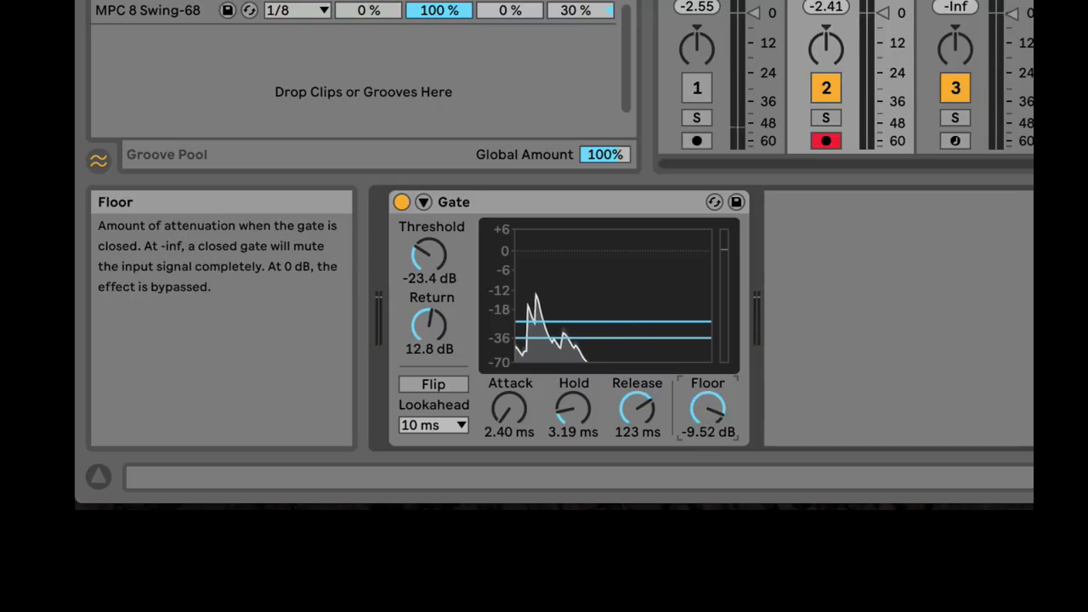
Step: Set the Gate's release to 54.5 ms, hold to 3.80 ms, return to 5.71 dB and floor to -inf dB, and play the clip
{"action": "left_click_drag", "start_coordinate": [635, 409], "coordinate": [636, 414]}
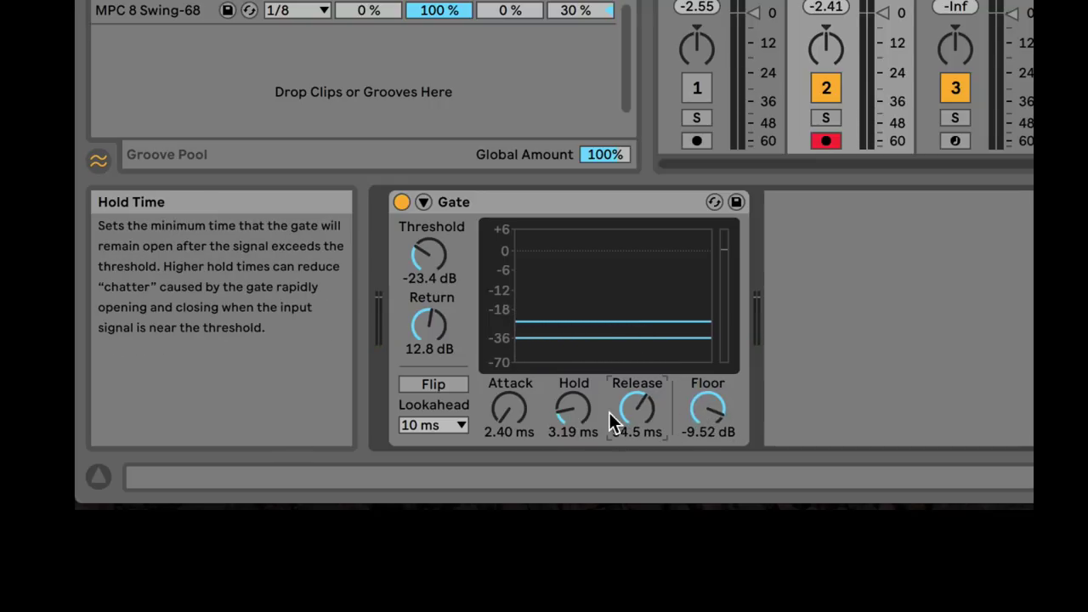
{"action": "left_click_drag", "start_coordinate": [711, 427], "coordinate": [711, 436]}
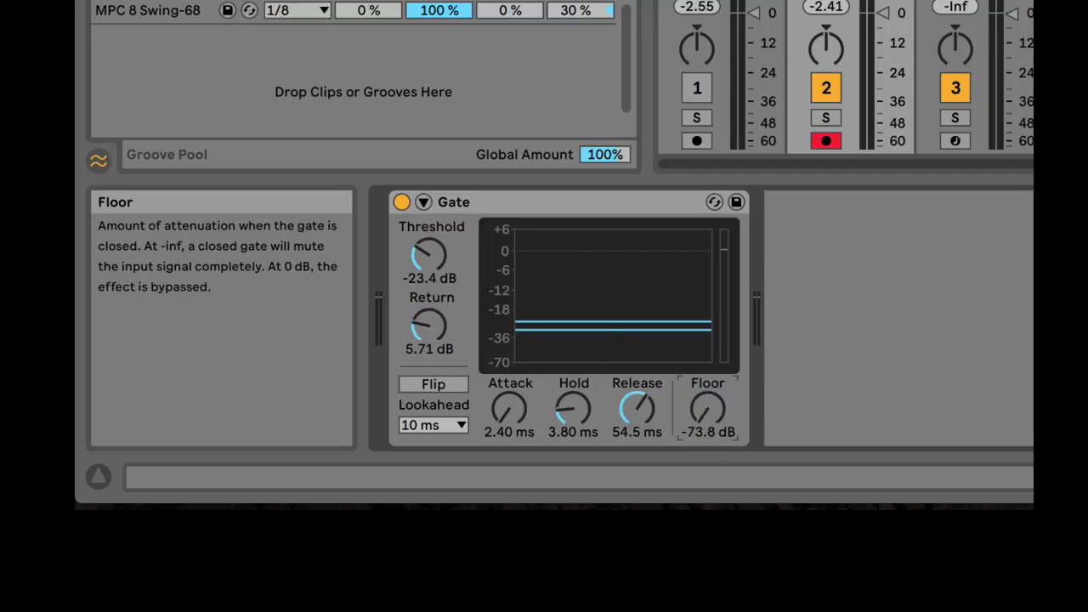
{"action": "left_click_drag", "start_coordinate": [707, 412], "coordinate": [707, 425]}
{"action": "key", "text": "space"}
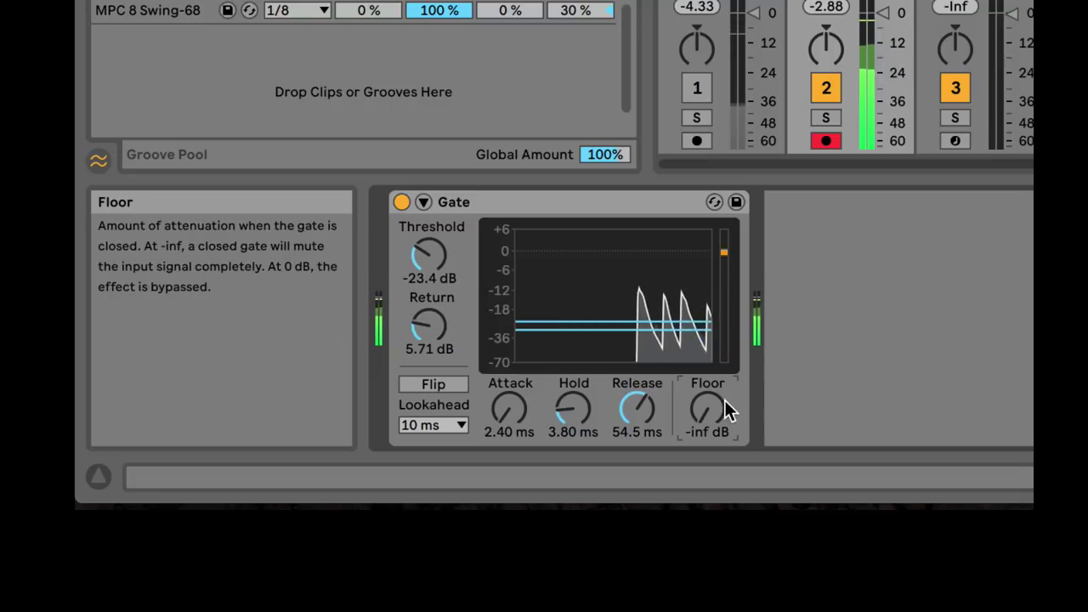
Step: Raise the Gate's floor to -5.95 dB and compare the clip with the Gate bypassed and re-enabled
{"action": "left_click_drag", "start_coordinate": [710, 412], "coordinate": [710, 350]}
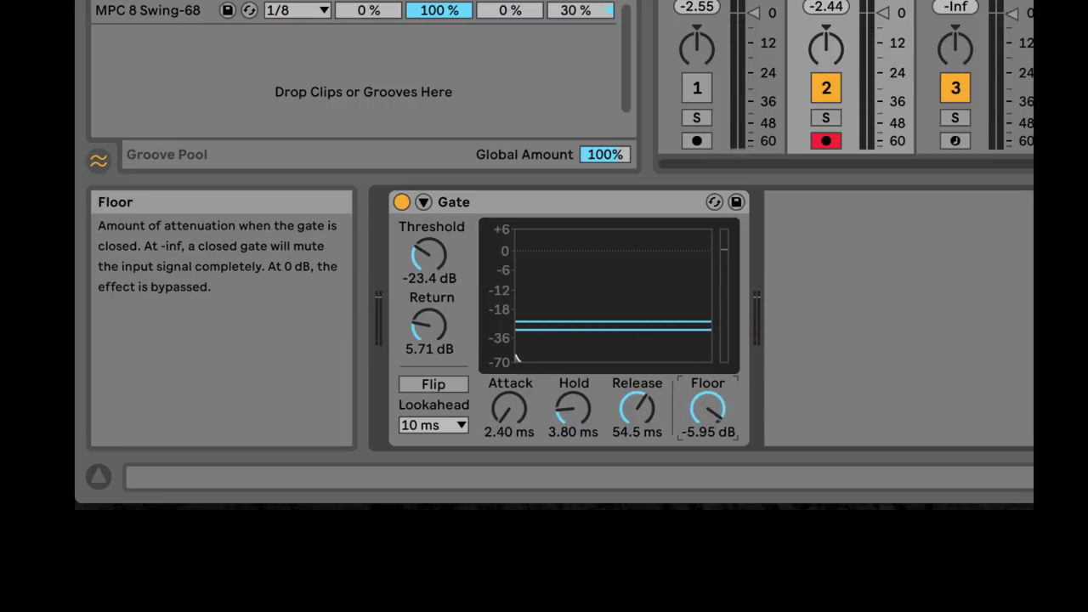
{"action": "left_click", "coordinate": [400, 201]}
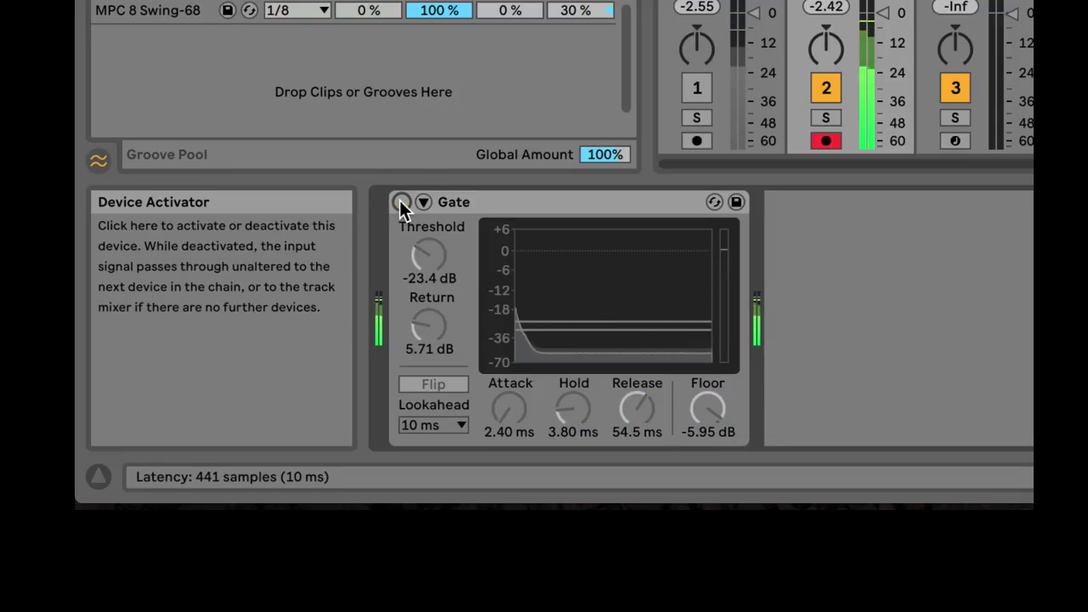
{"action": "left_click", "coordinate": [400, 202]}
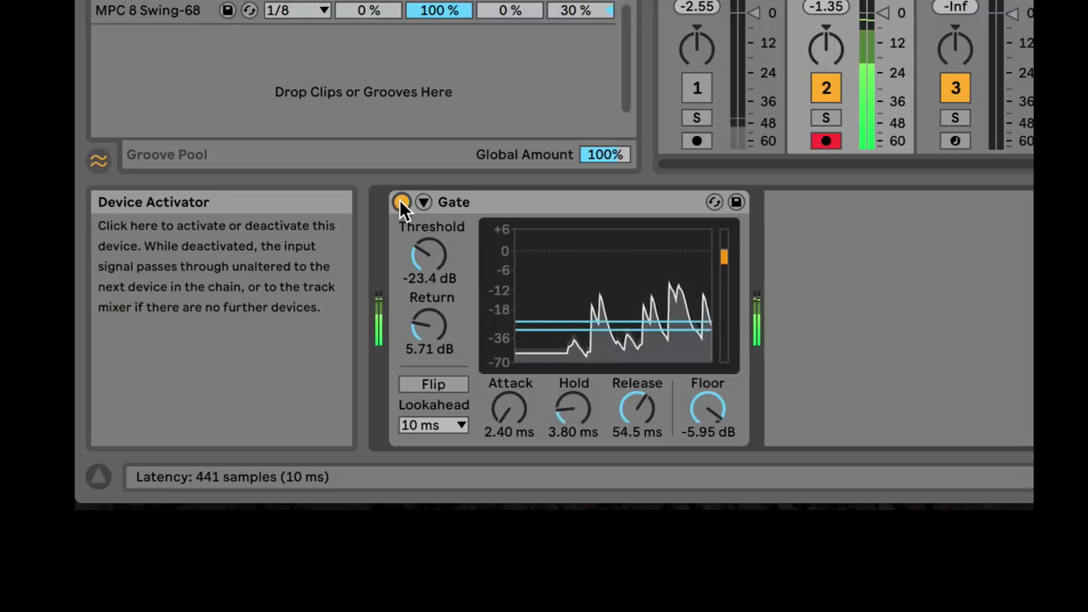
Step: Set the Gate's floor to -10.1 dB and compare the playing clip with the Gate bypassed and re-enabled
{"action": "left_click_drag", "start_coordinate": [707, 418], "coordinate": [707, 436]}
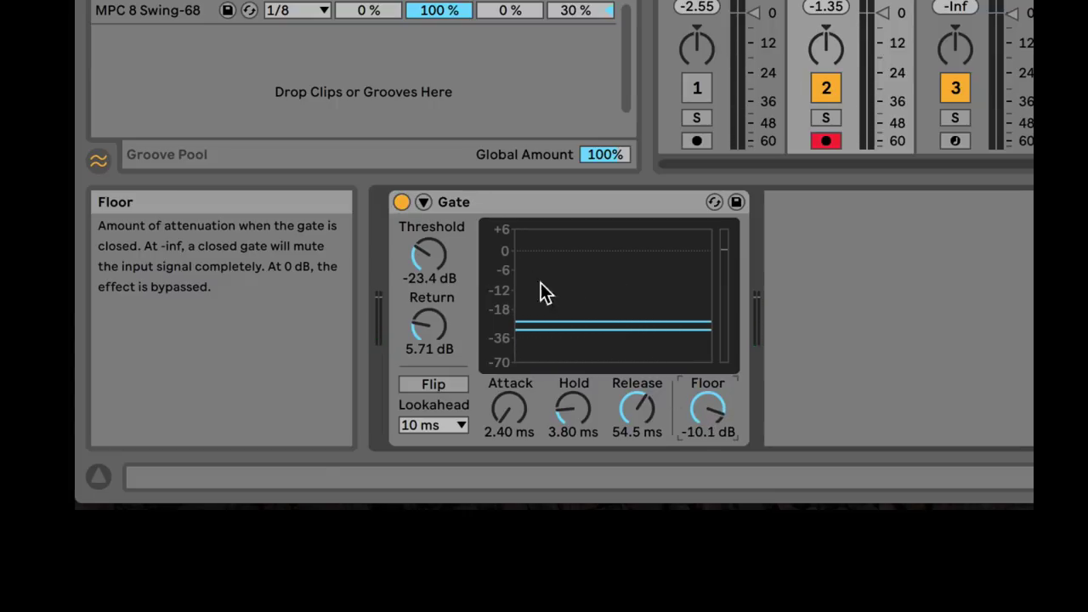
{"action": "key", "text": "space"}
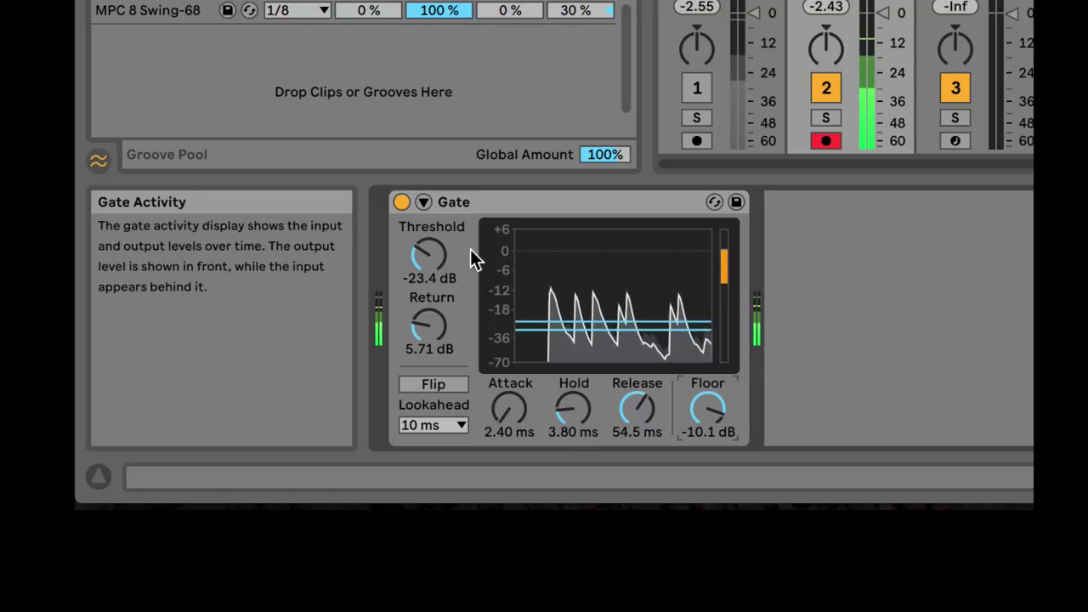
{"action": "left_click", "coordinate": [403, 201]}
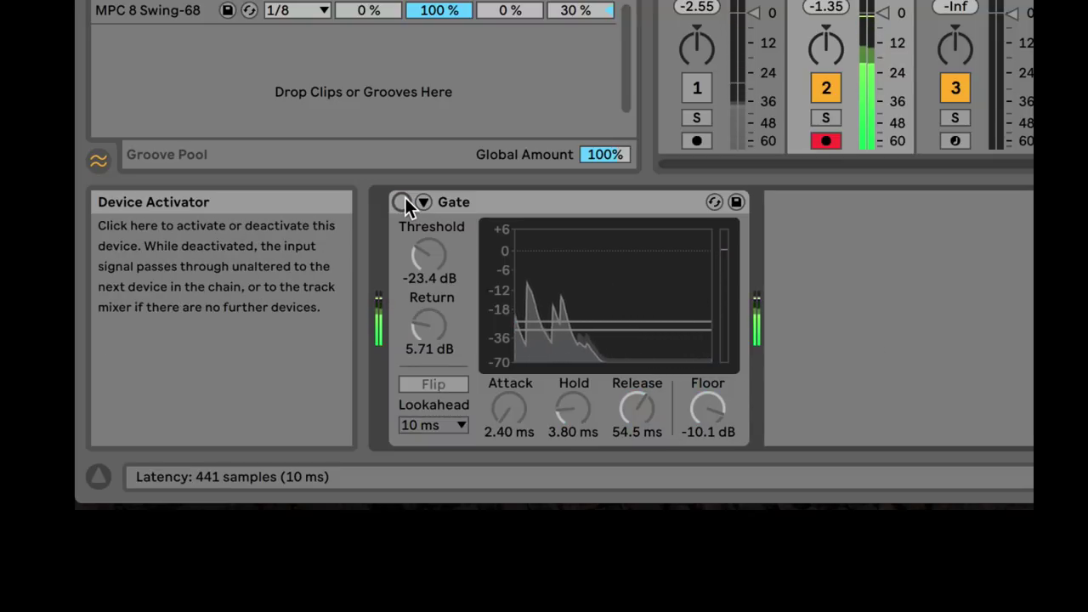
{"action": "left_click", "coordinate": [403, 201]}
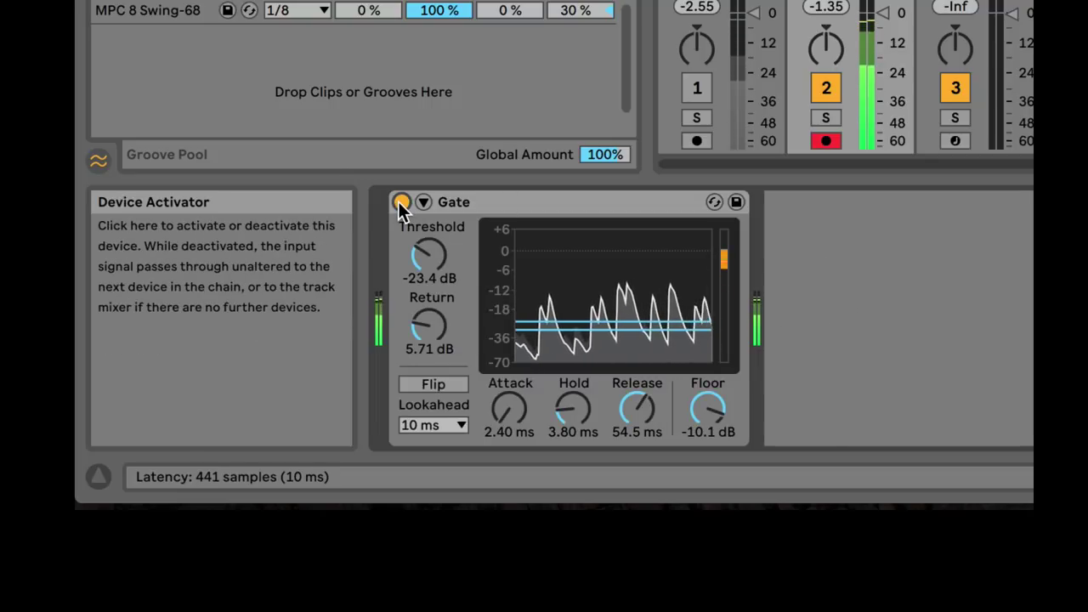
Step: Set the Gate's threshold to -21.7 dB, and remove the Gate from the Micro Swung track
{"action": "left_click", "coordinate": [544, 204]}
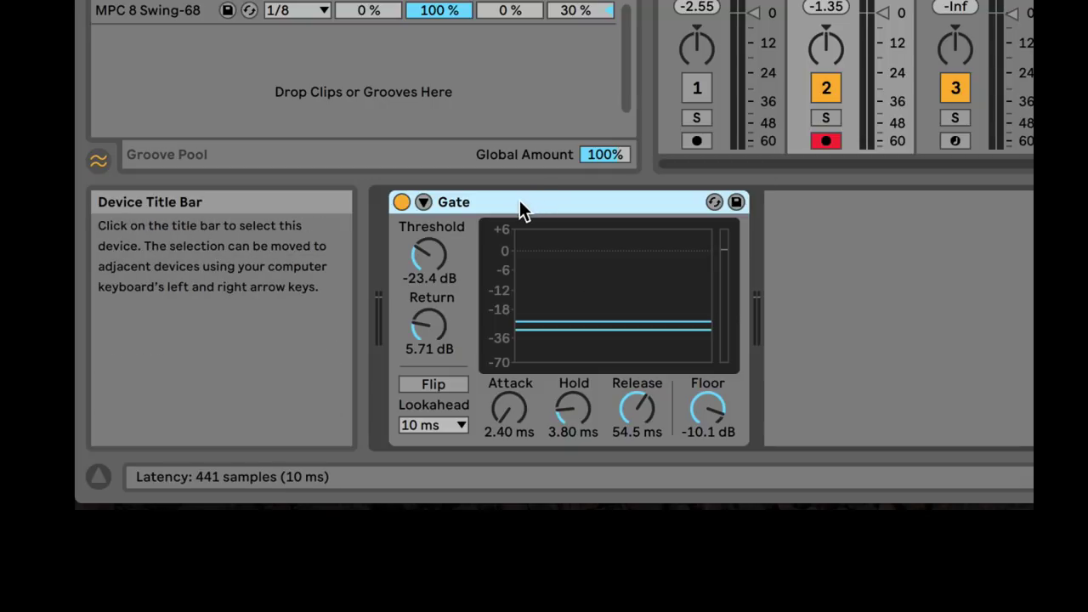
{"action": "mouse_move", "coordinate": [425, 260]}
{"action": "left_mouse_down"}
{"action": "mouse_move", "coordinate": [425, 246]}
{"action": "mouse_move", "coordinate": [425, 263]}
{"action": "left_mouse_up"}
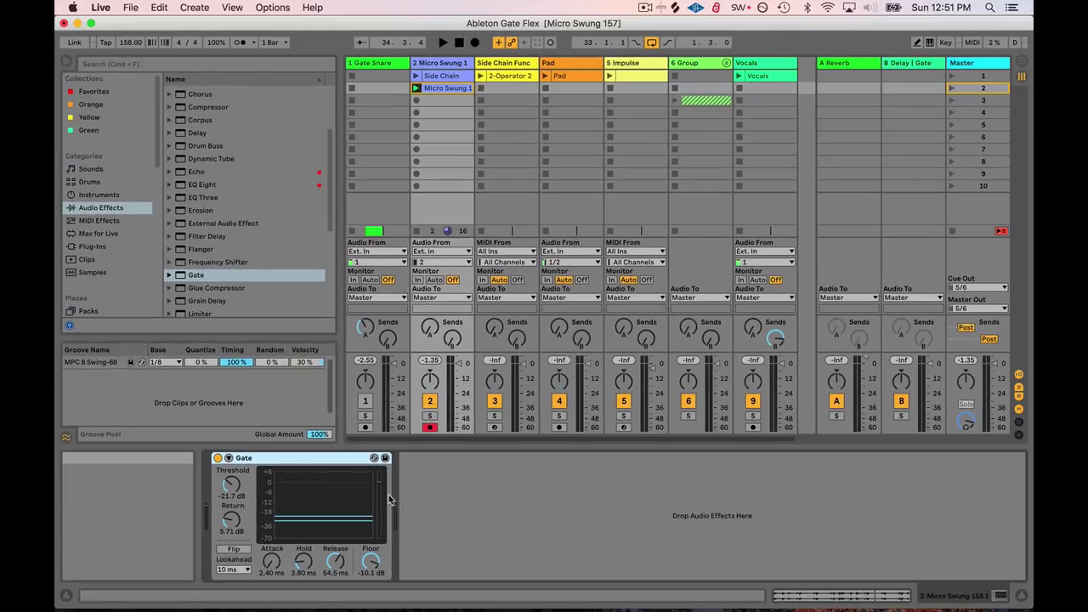
{"action": "right_click", "coordinate": [283, 460]}
{"action": "left_click", "coordinate": [291, 466]}
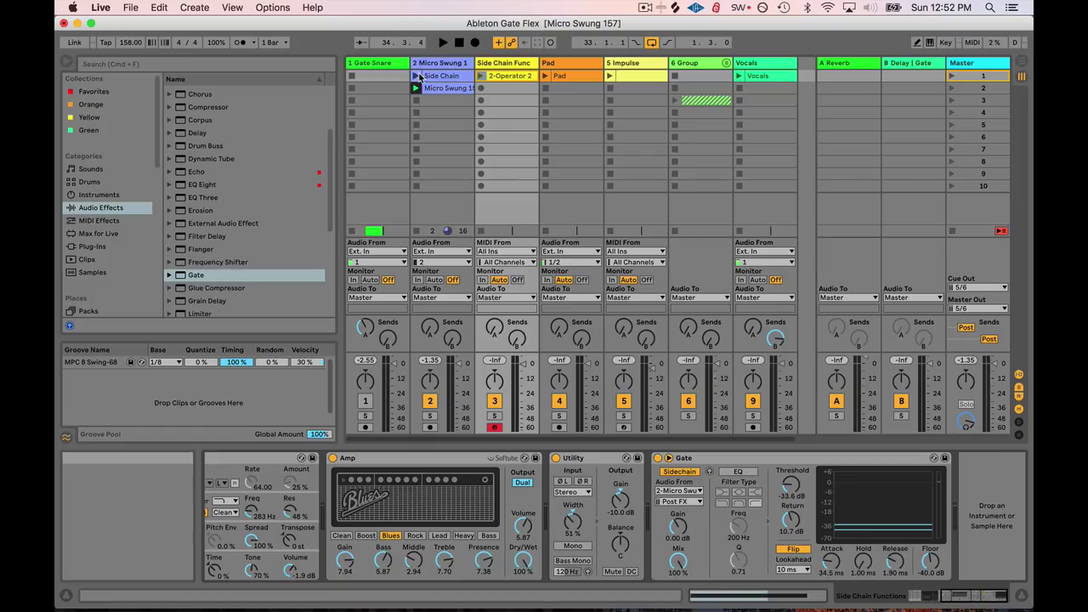
Step: Mute the Side Chain Functions track and play the Side Chain clip on the Micro Swung track, viewing its sample and device chain
{"action": "left_click", "coordinate": [495, 400]}
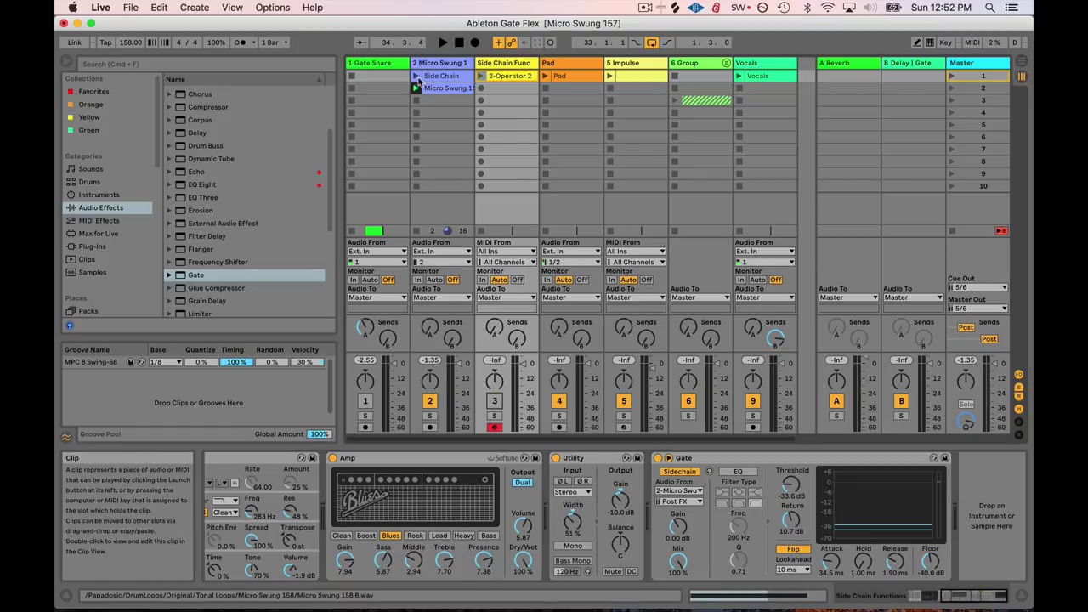
{"action": "left_click", "coordinate": [416, 76]}
{"action": "left_click", "coordinate": [433, 63]}
{"action": "double_click", "coordinate": [440, 77]}
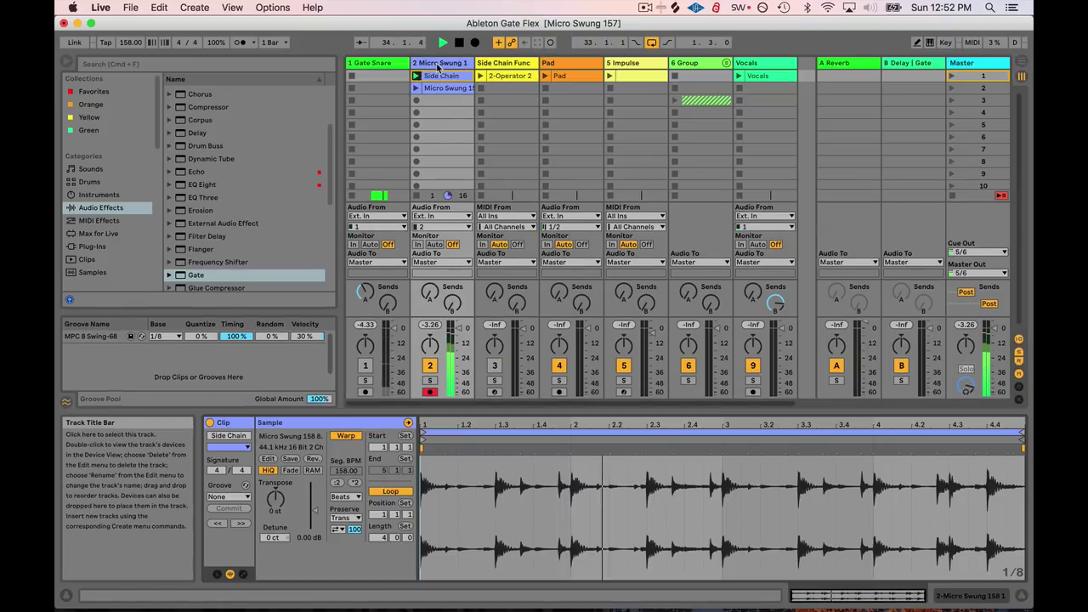
{"action": "double_click", "coordinate": [432, 62]}
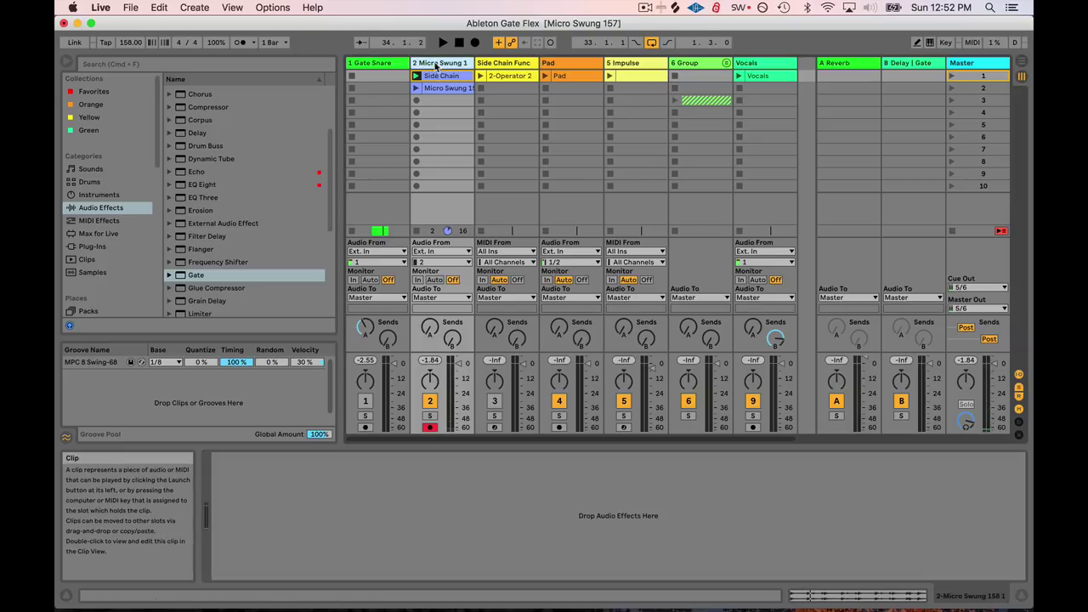
Step: Play the 2-Operator 2 clip on the reactivated Side Chain Functions track with its Gate bypassed, and look over the track's device chain
{"action": "left_click", "coordinate": [491, 65]}
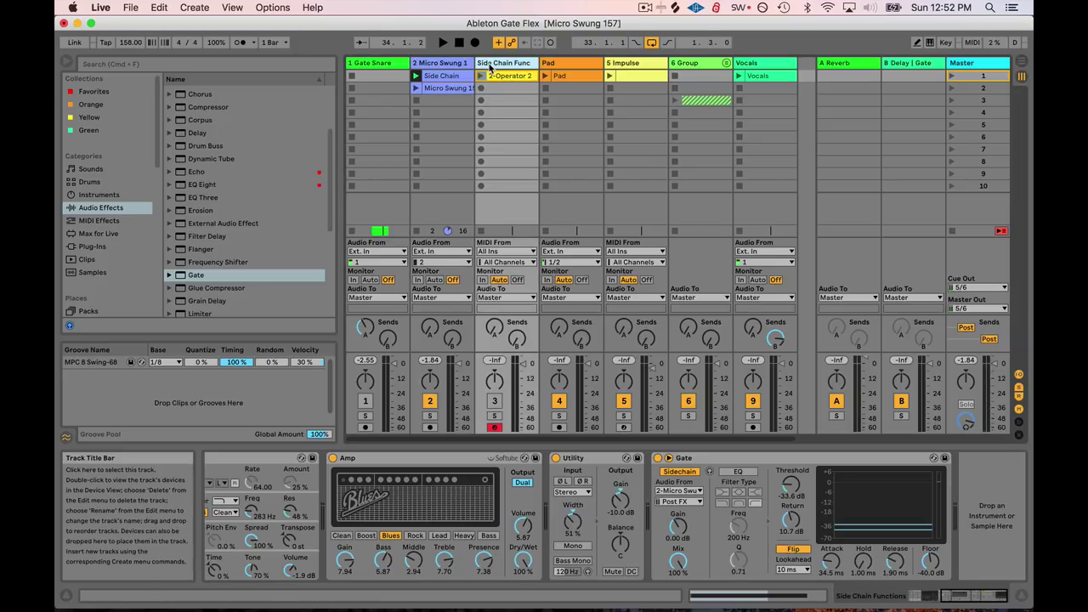
{"action": "left_click", "coordinate": [494, 401]}
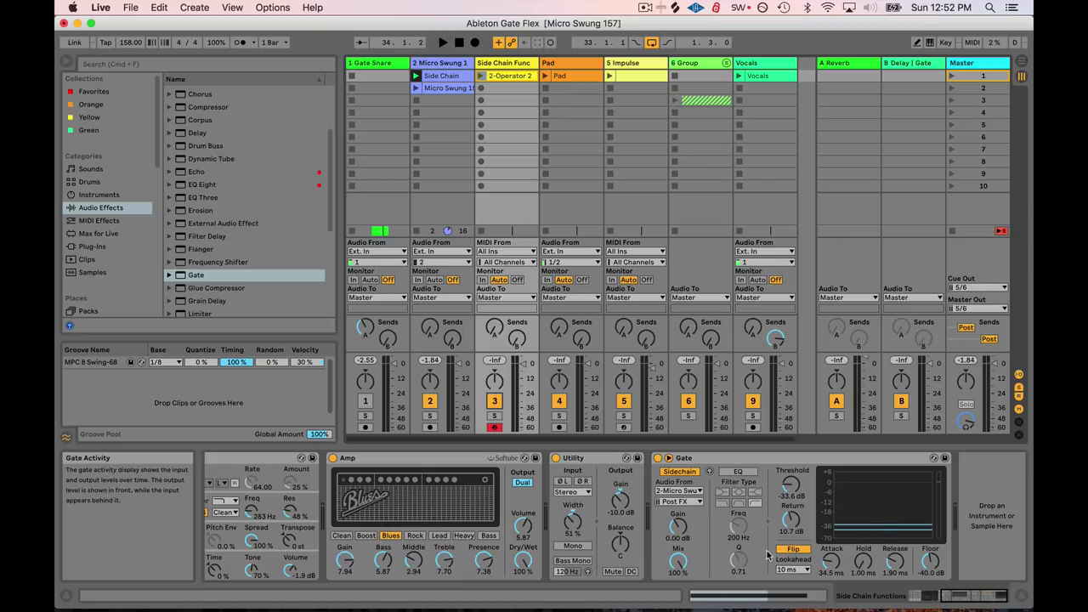
{"action": "left_click", "coordinate": [658, 458]}
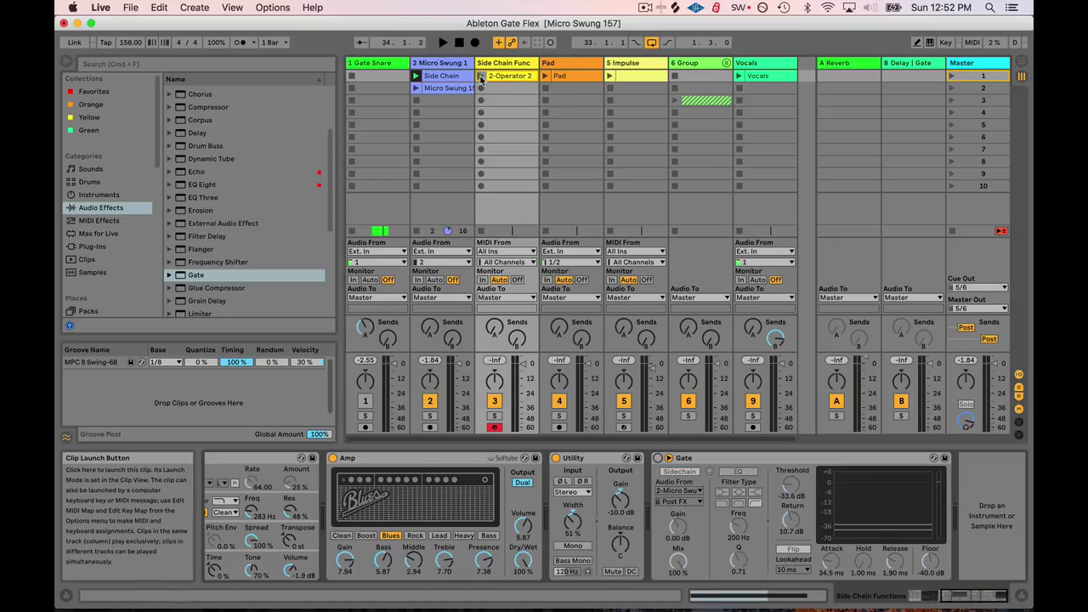
{"action": "left_click", "coordinate": [480, 76]}
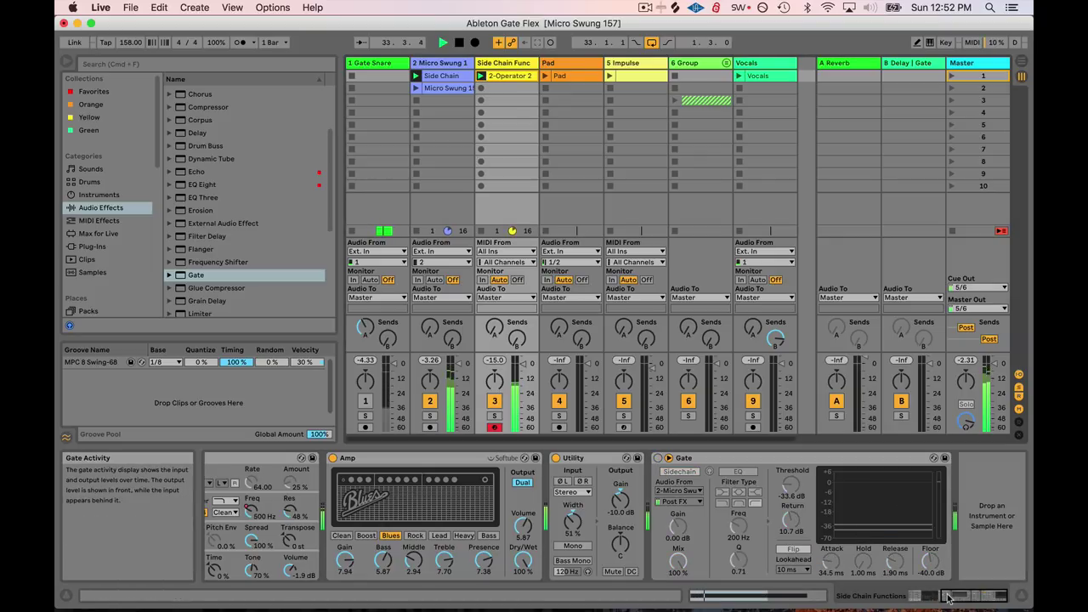
{"action": "left_click", "coordinate": [931, 600]}
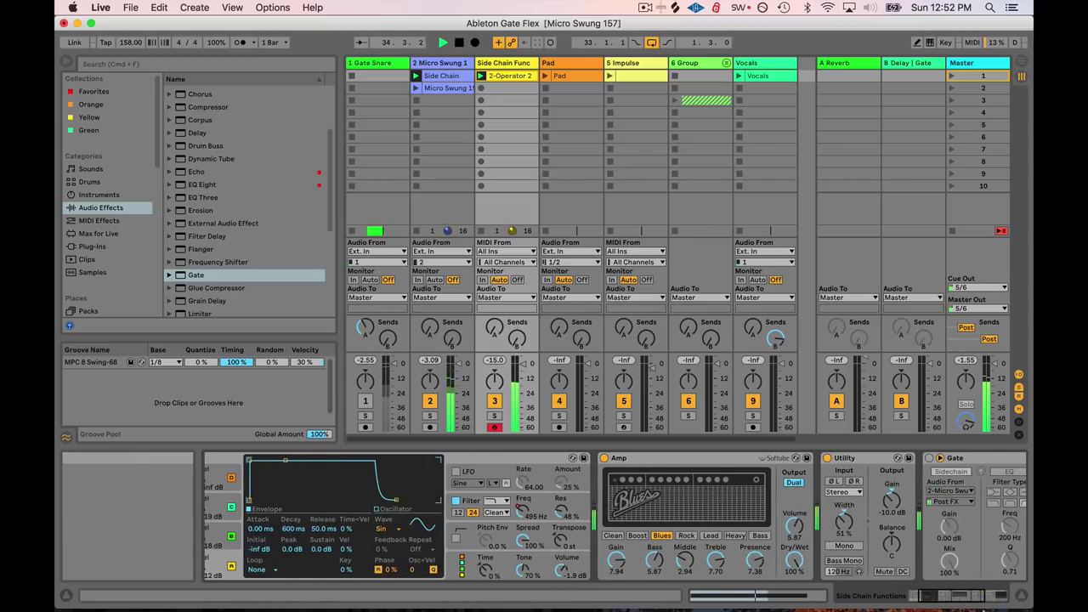
{"action": "left_click", "coordinate": [946, 601]}
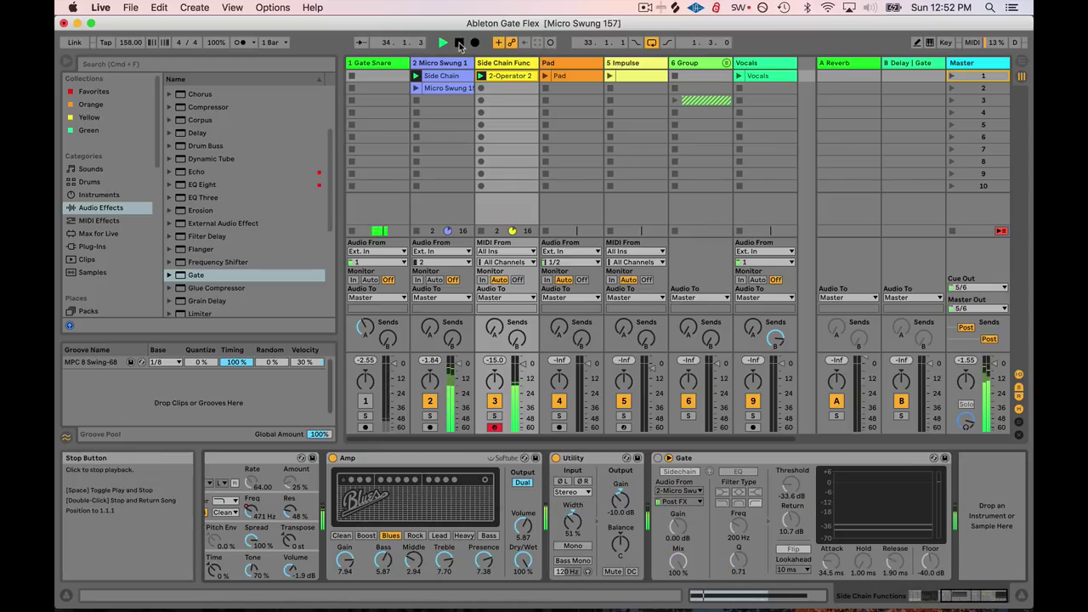
Step: Add a second Gate at the end of the Side Chain Functions device chain and collapse the bypassed Gate before it
{"action": "left_click", "coordinate": [669, 458]}
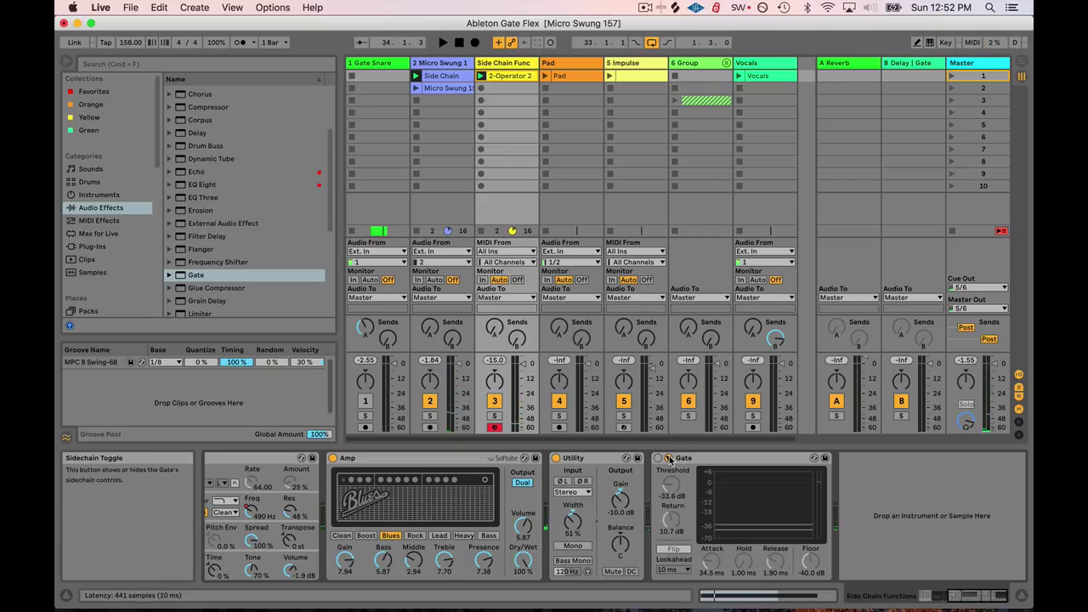
{"action": "left_click", "coordinate": [669, 458]}
{"action": "left_click", "coordinate": [669, 458]}
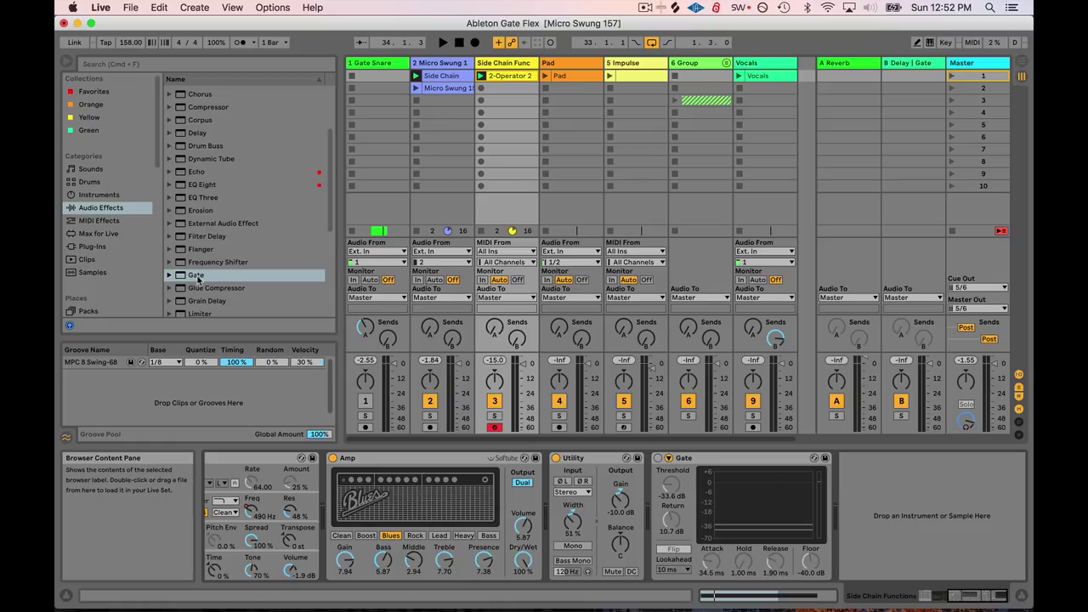
{"action": "left_click_drag", "start_coordinate": [196, 275], "coordinate": [908, 422]}
{"action": "left_click_drag", "start_coordinate": [868, 485], "coordinate": [868, 486]}
{"action": "double_click", "coordinate": [704, 458]}
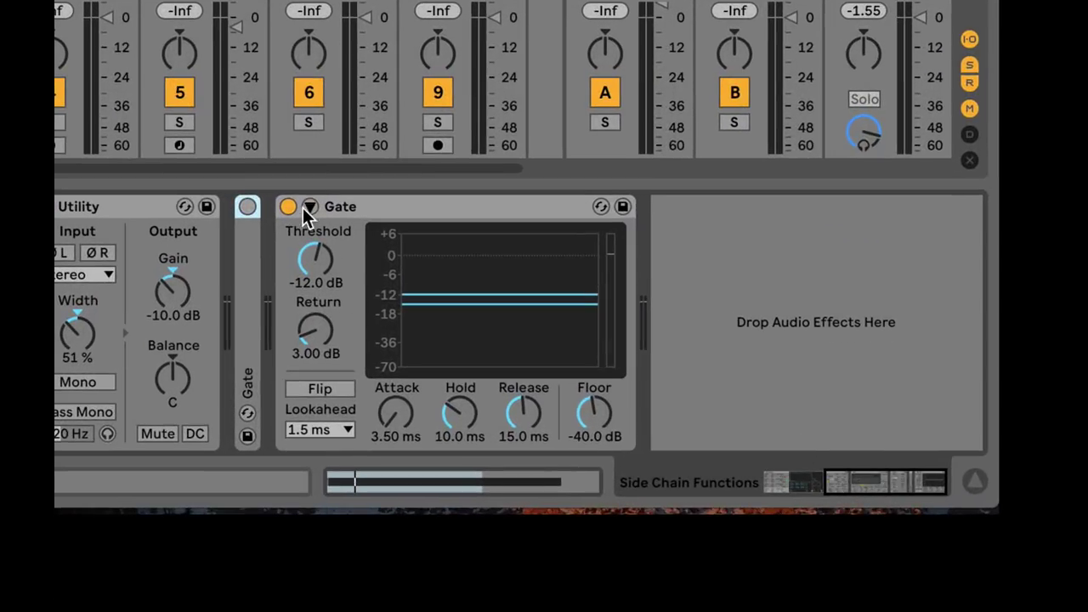
Step: Expand the new Gate's sidechain section, enable Sidechain and set its audio source to 2-Micro Swung 158 1
{"action": "left_click", "coordinate": [309, 206]}
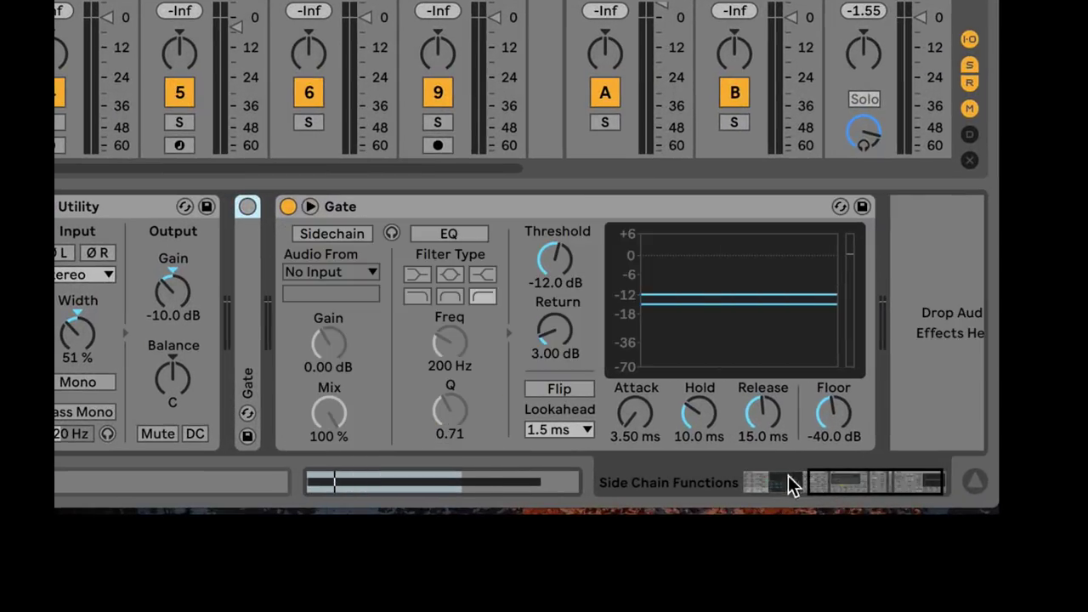
{"action": "left_click", "coordinate": [933, 482]}
{"action": "left_click", "coordinate": [268, 206]}
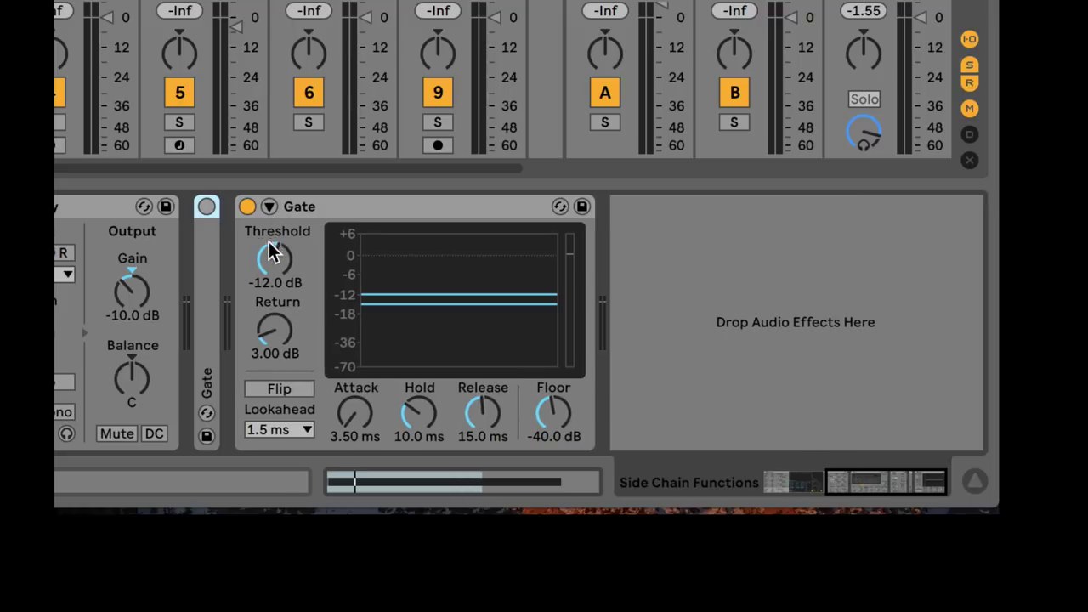
{"action": "left_click", "coordinate": [268, 209]}
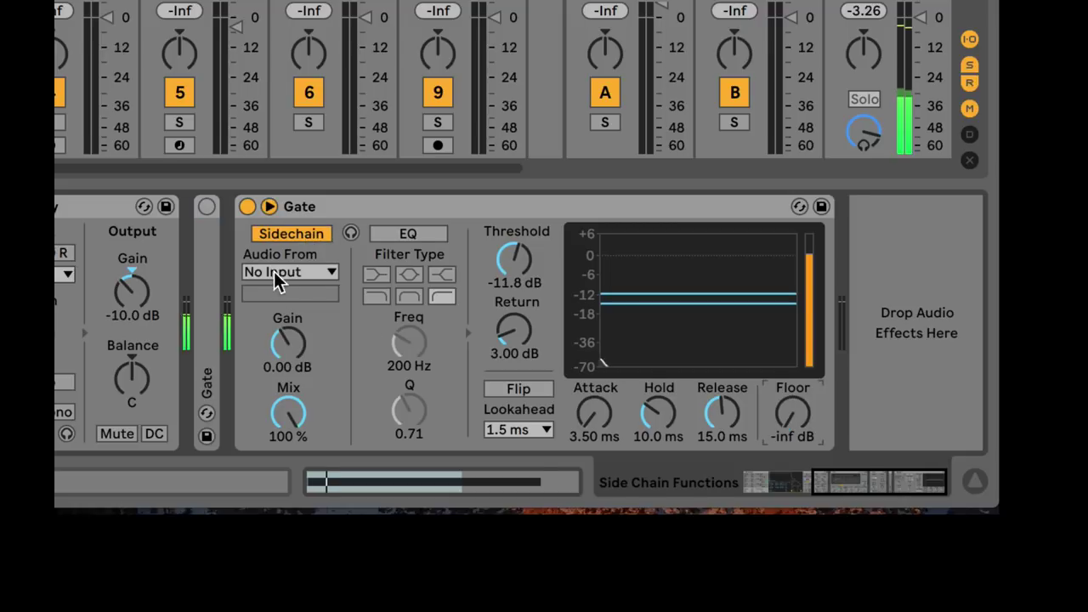
{"action": "left_click", "coordinate": [277, 272]}
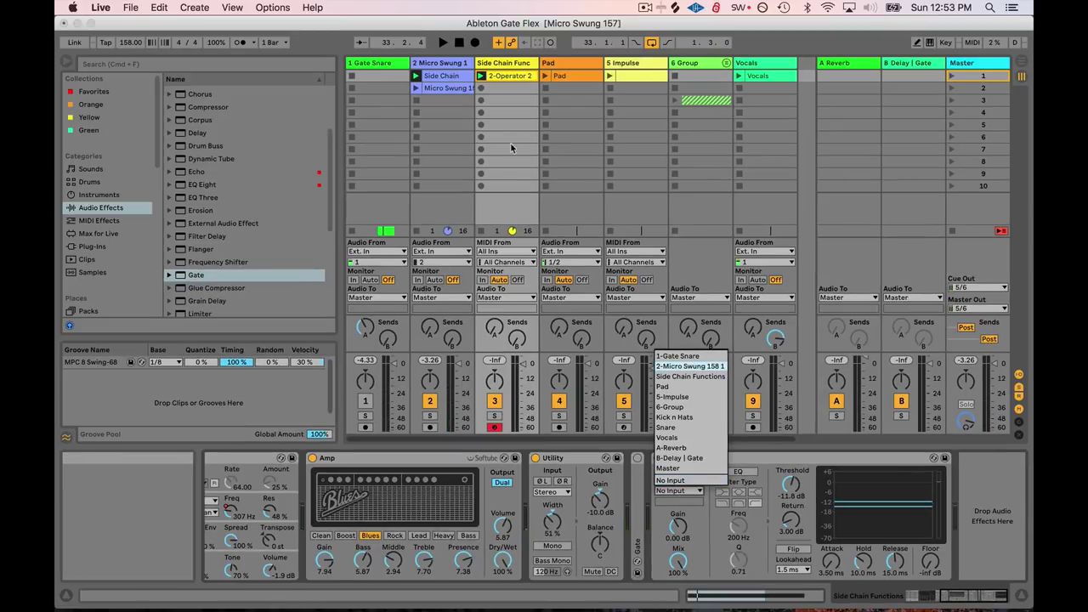
{"action": "left_click", "coordinate": [803, 453]}
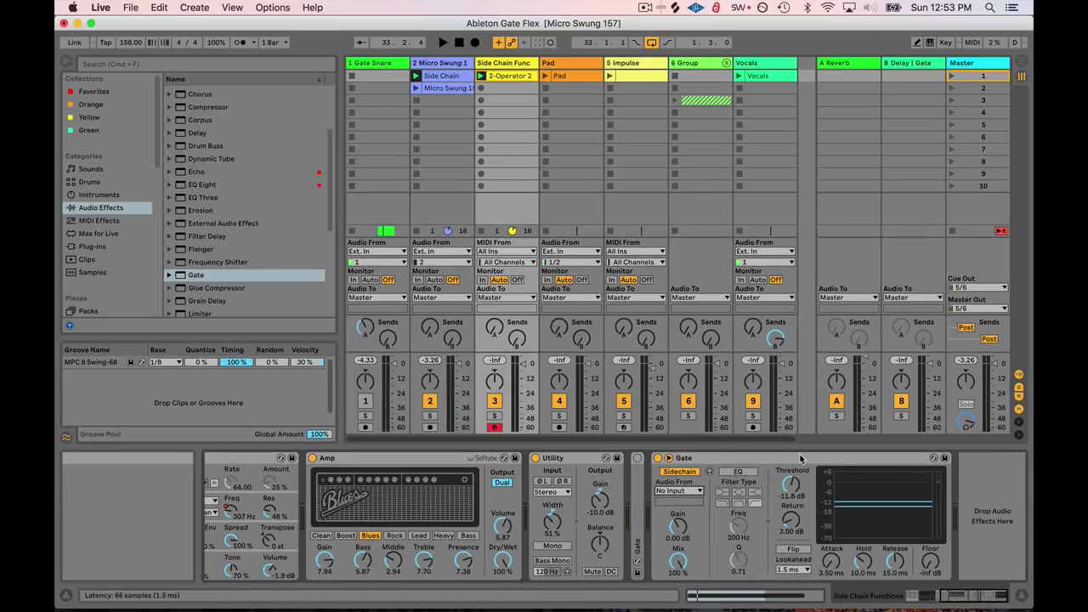
{"action": "left_click", "coordinate": [678, 491]}
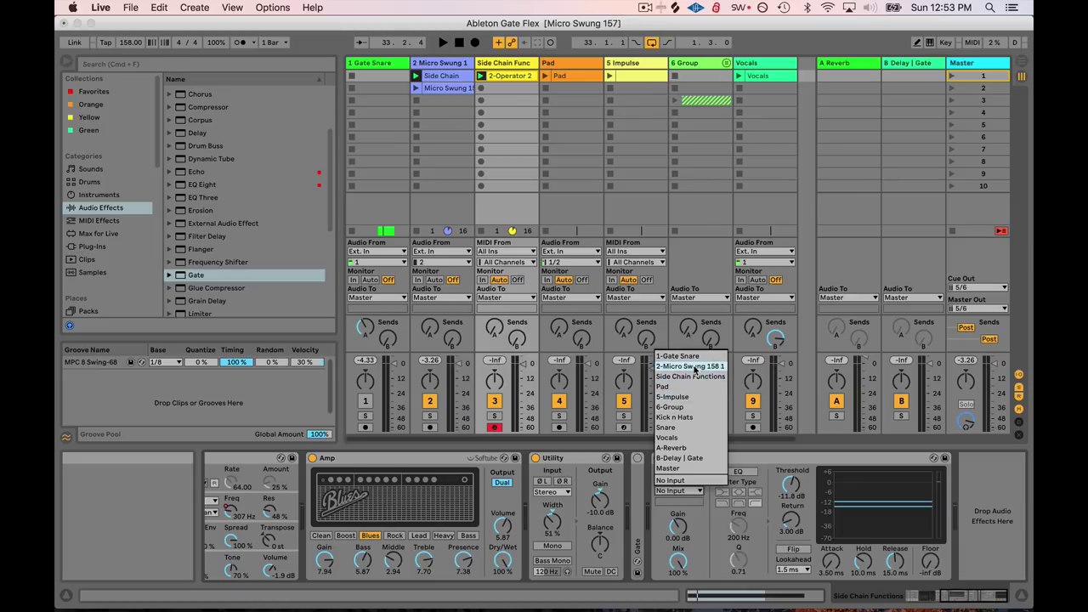
{"action": "left_click", "coordinate": [694, 367]}
Step: Switch between the Micro Swung and Side Chain Functions tracks and play both clips through the sidechained Gate
{"action": "left_click", "coordinate": [434, 64]}
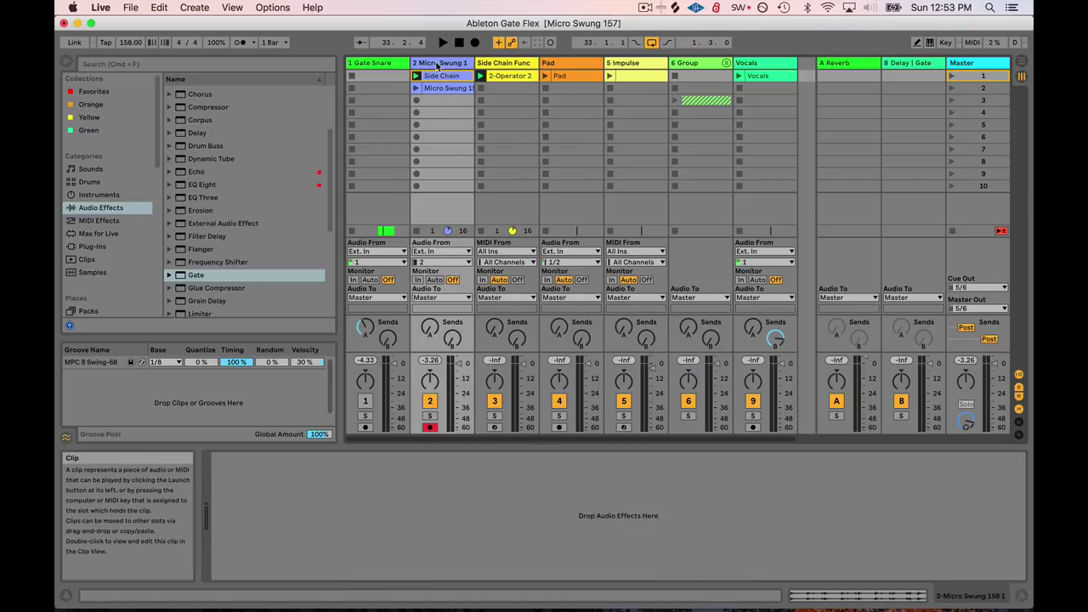
{"action": "left_click", "coordinate": [476, 64]}
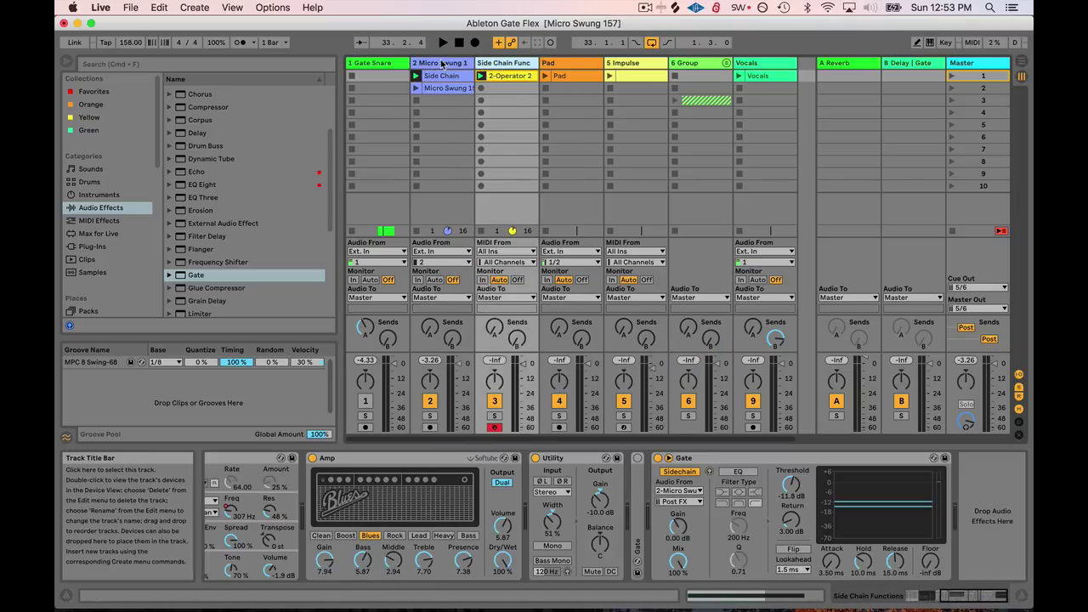
{"action": "left_click", "coordinate": [443, 65]}
{"action": "left_click", "coordinate": [487, 65]}
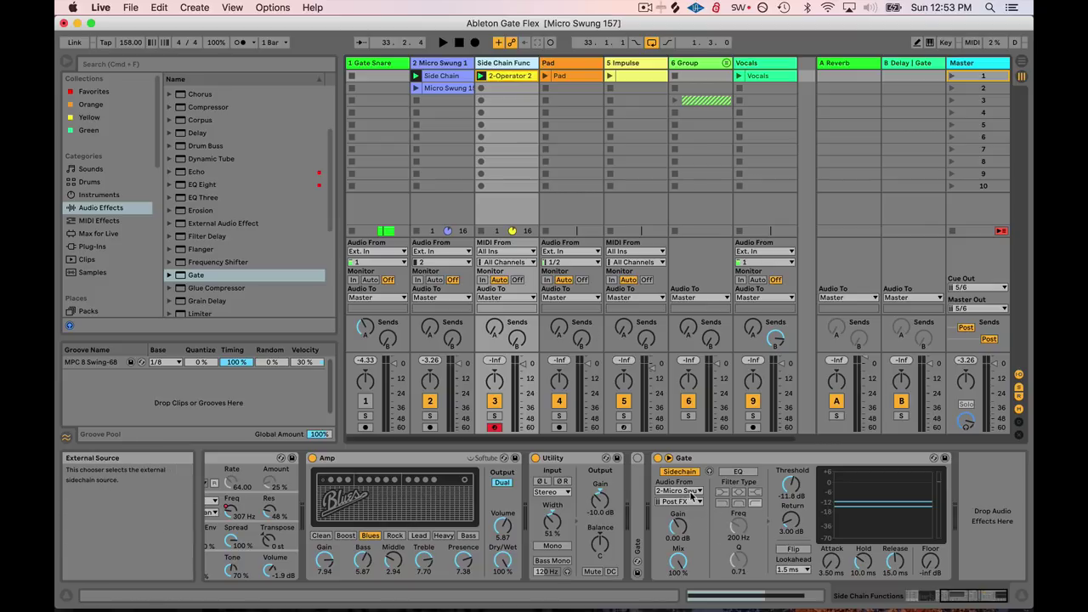
{"action": "key", "text": "space"}
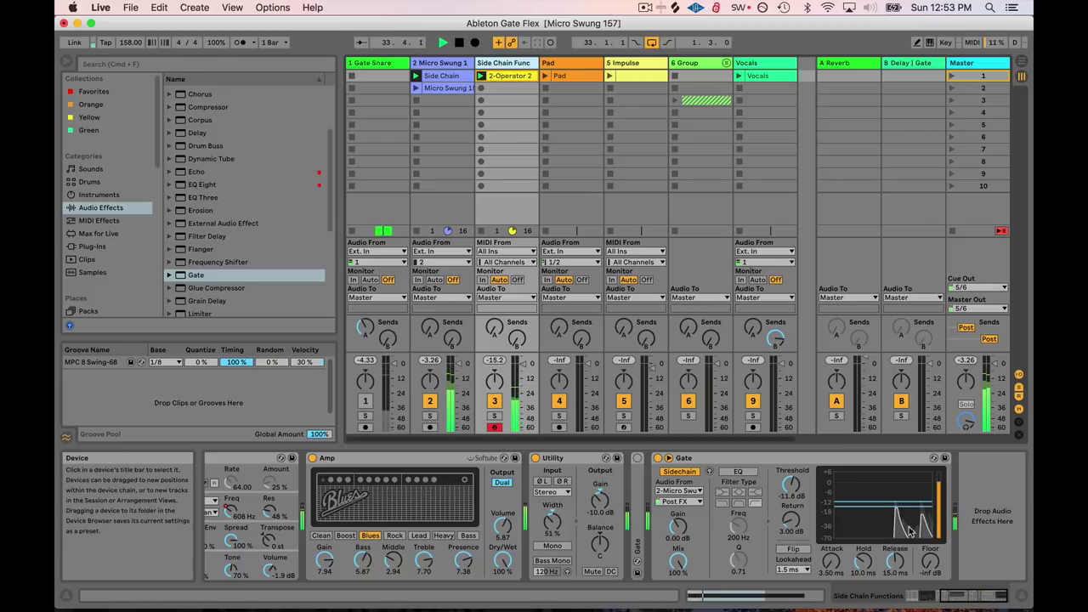
{"action": "key", "text": "space"}
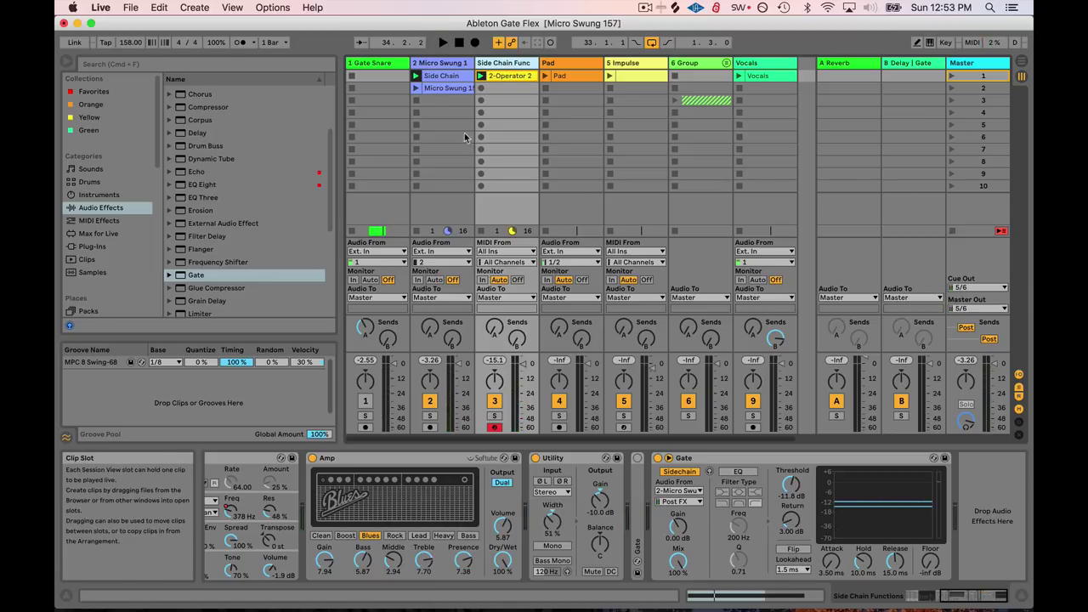
{"action": "left_click", "coordinate": [442, 63]}
{"action": "left_click", "coordinate": [513, 67]}
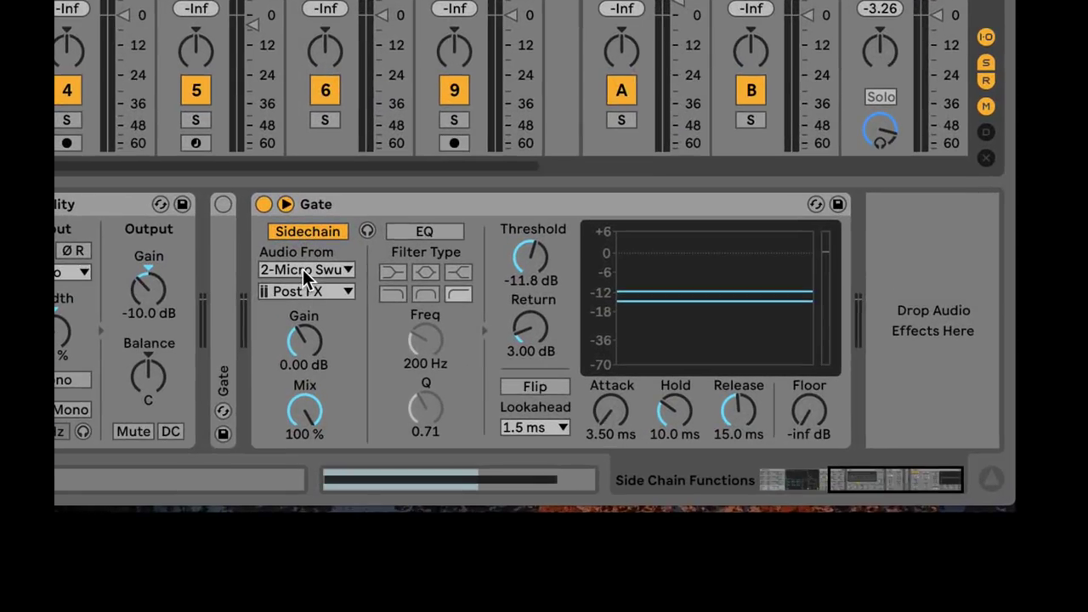
Step: Audition the Gate's incoming drum signal by switching Sidechain Listen on and off during playback
{"action": "left_click", "coordinate": [367, 232]}
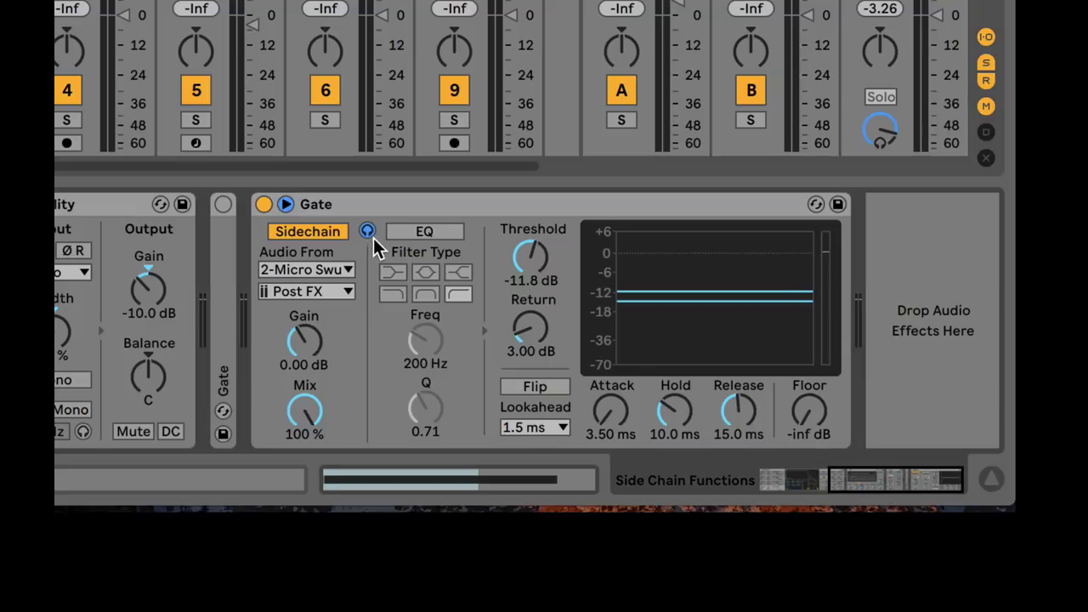
{"action": "key", "text": "space"}
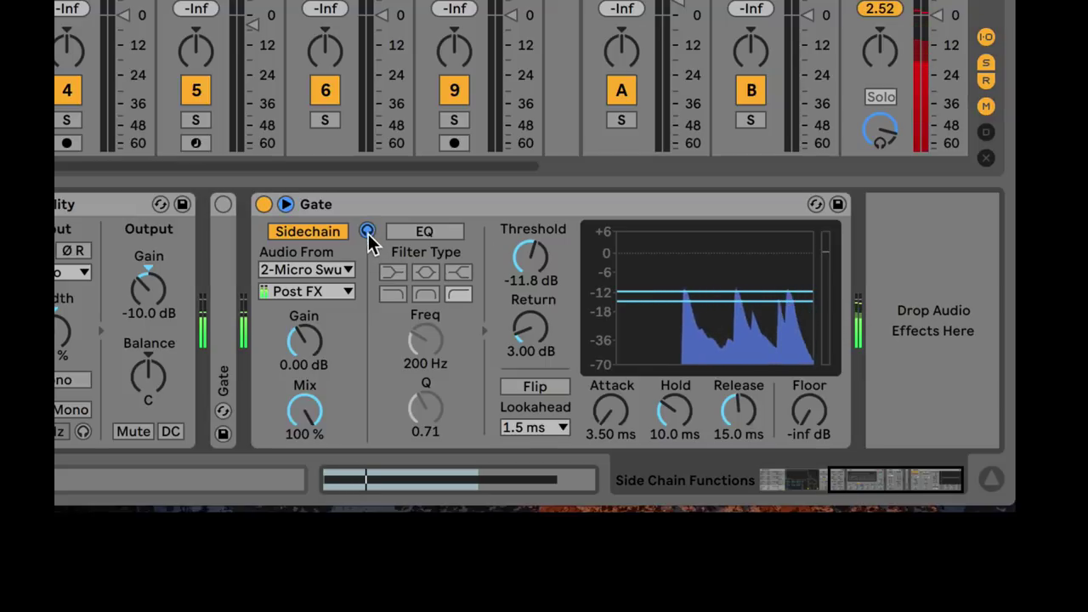
{"action": "left_click", "coordinate": [367, 232]}
{"action": "key", "text": "space"}
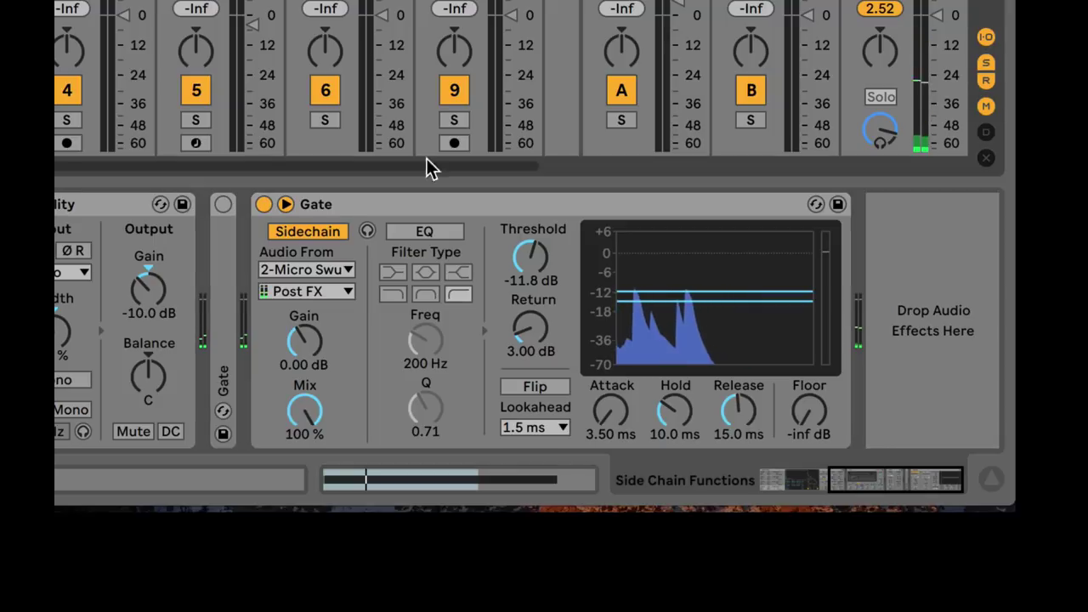
{"action": "left_click", "coordinate": [368, 231]}
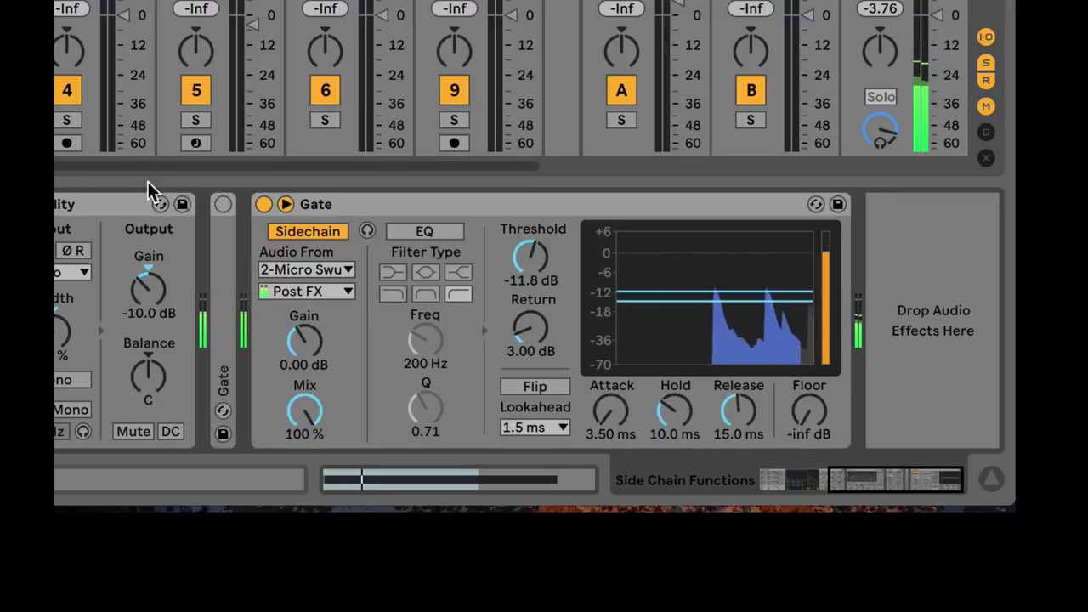
{"action": "left_click", "coordinate": [367, 232]}
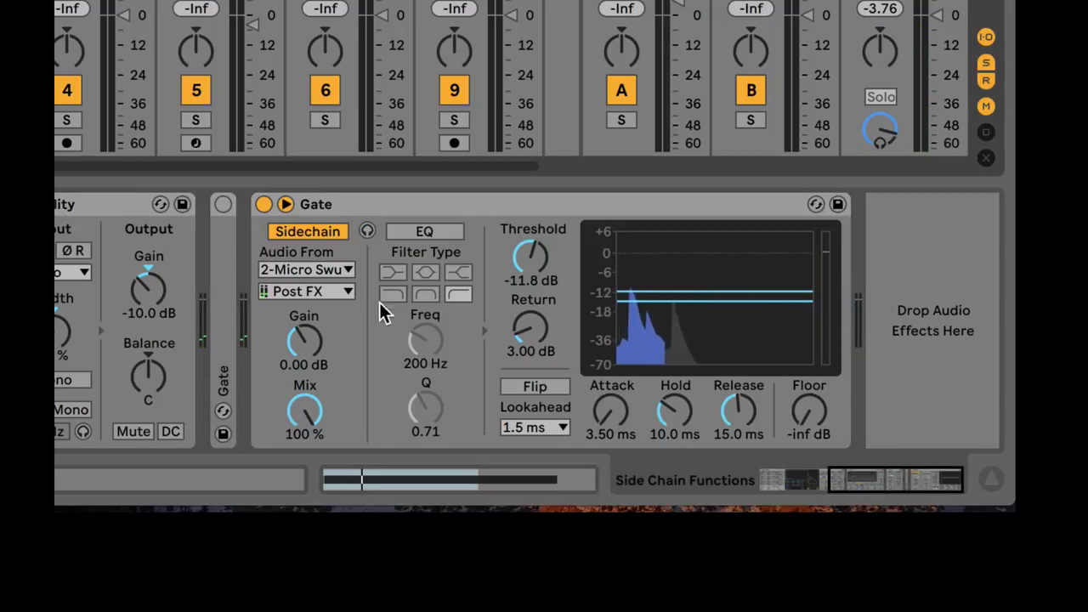
Step: Lower the sidechained Gate's threshold to -21.2 dB while the clips play
{"action": "left_click_drag", "start_coordinate": [517, 266], "coordinate": [512, 265]}
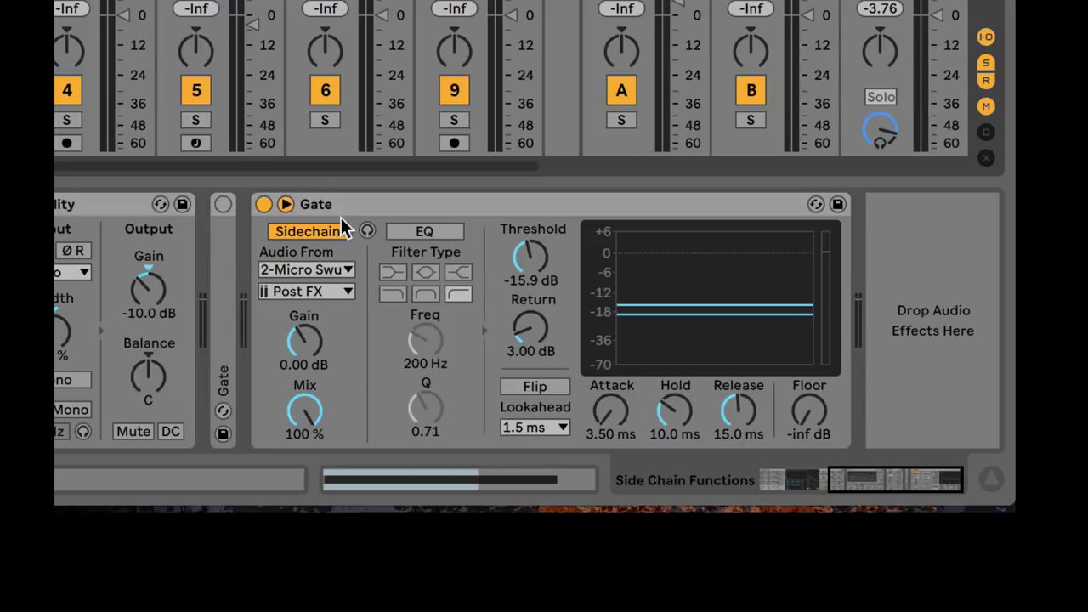
{"action": "left_click_drag", "start_coordinate": [553, 289], "coordinate": [552, 307]}
{"action": "key", "text": "space"}
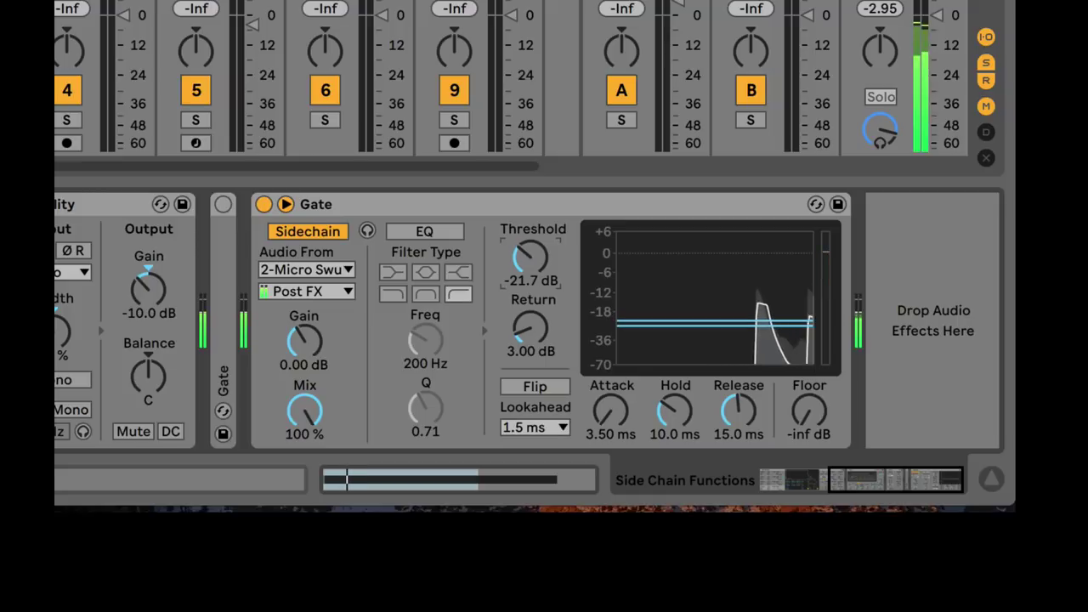
{"action": "left_click_drag", "start_coordinate": [529, 263], "coordinate": [529, 271]}
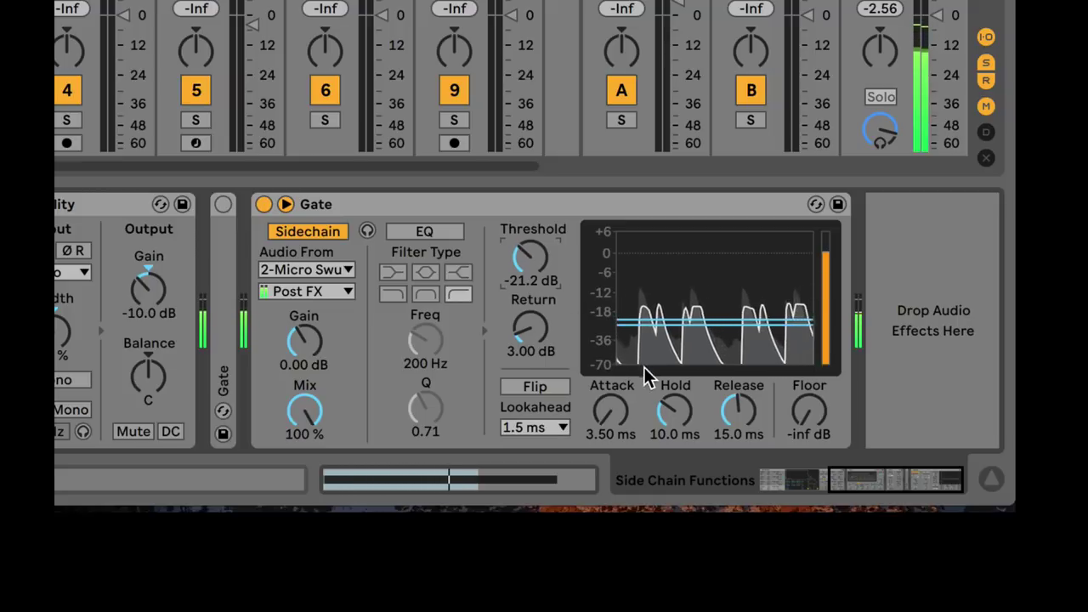
Step: Set the Gate's lookahead to 10 ms and its attack to 3.59 ms while listening to the clips
{"action": "left_click", "coordinate": [545, 425]}
{"action": "left_click", "coordinate": [538, 486]}
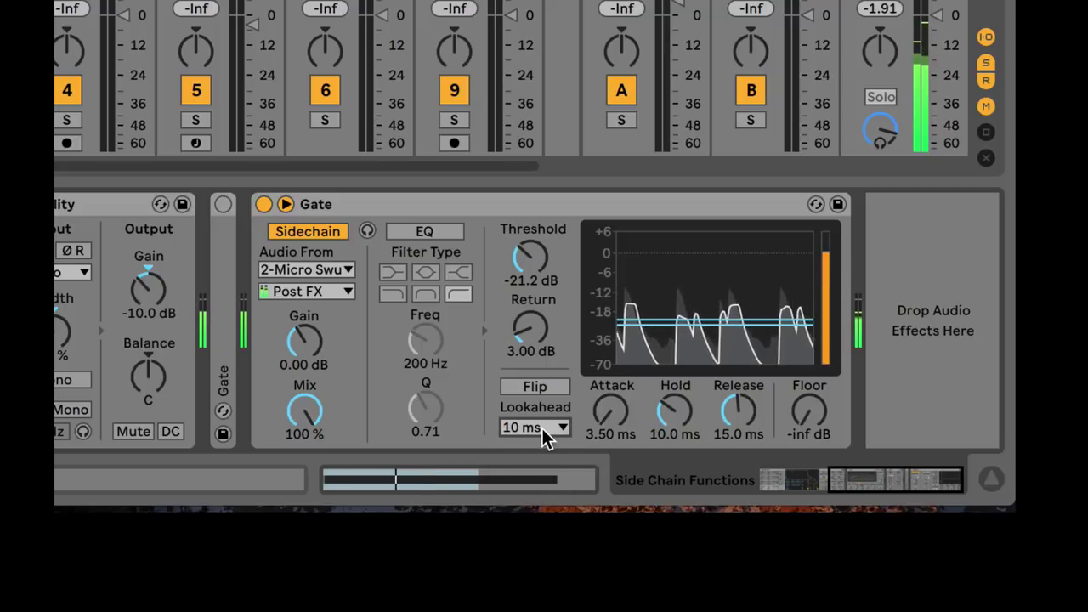
{"action": "mouse_move", "coordinate": [614, 417]}
{"action": "left_mouse_down"}
{"action": "mouse_move", "coordinate": [614, 476]}
{"action": "mouse_move", "coordinate": [614, 417]}
{"action": "left_mouse_up"}
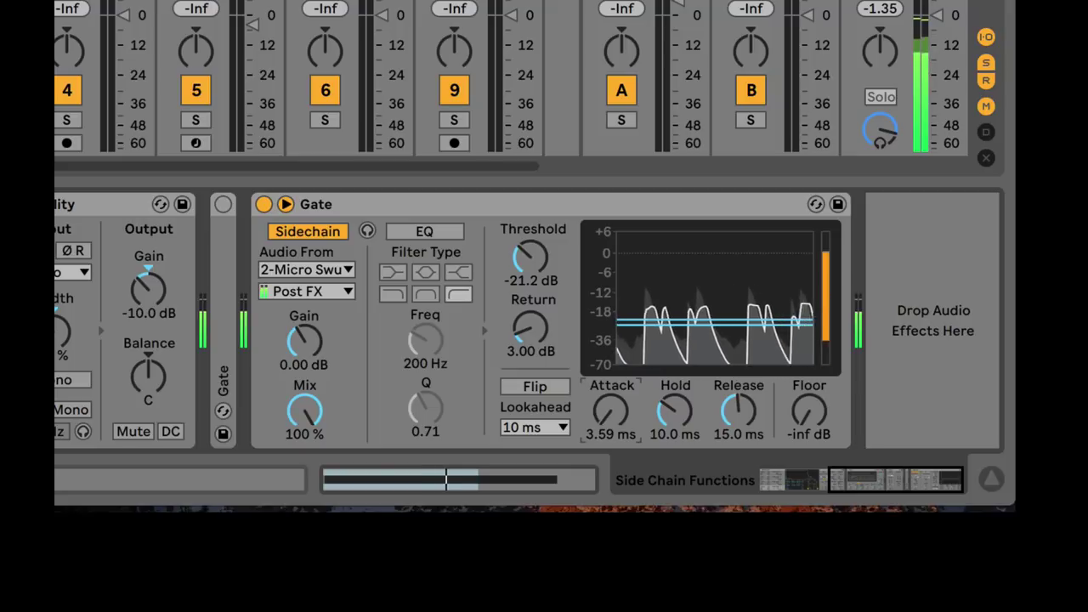
{"action": "key", "text": "space"}
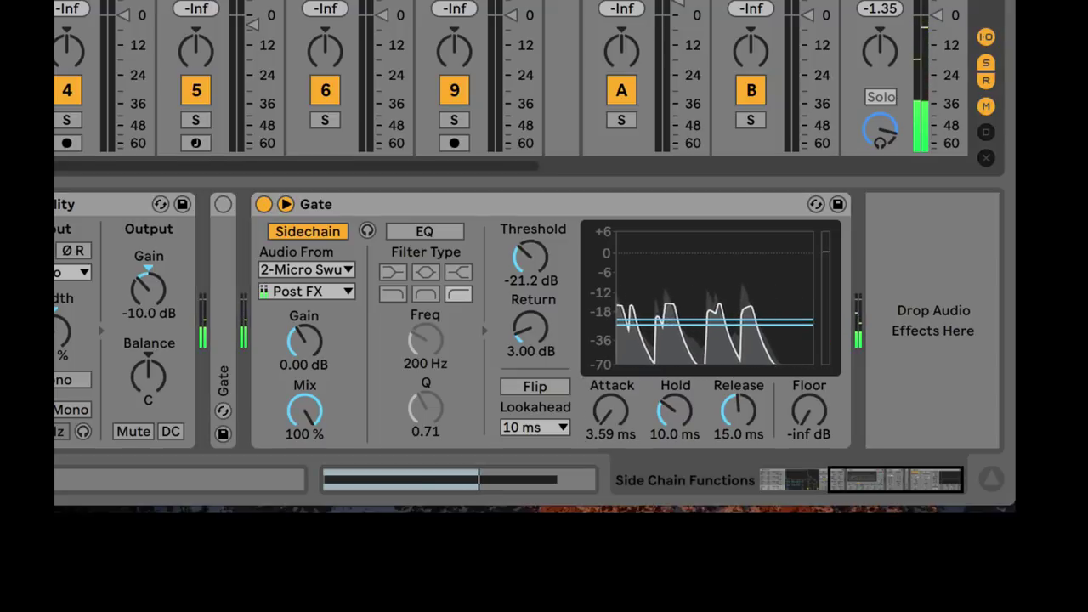
{"action": "key", "text": "space"}
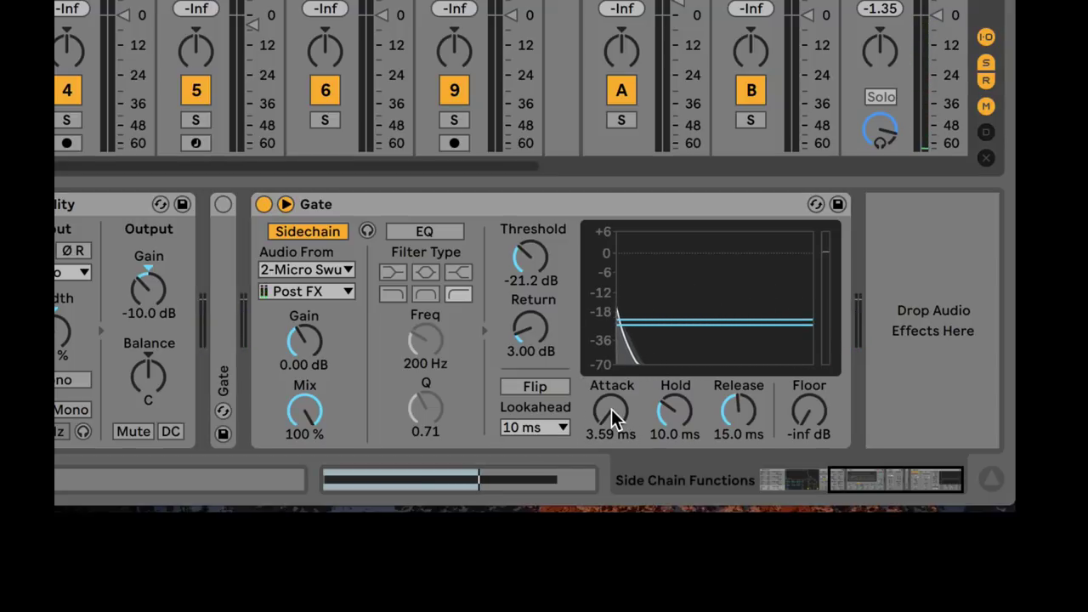
Step: Try different Gate attack times during playback, ending at 1.21 ms
{"action": "left_click_drag", "start_coordinate": [603, 416], "coordinate": [603, 406]}
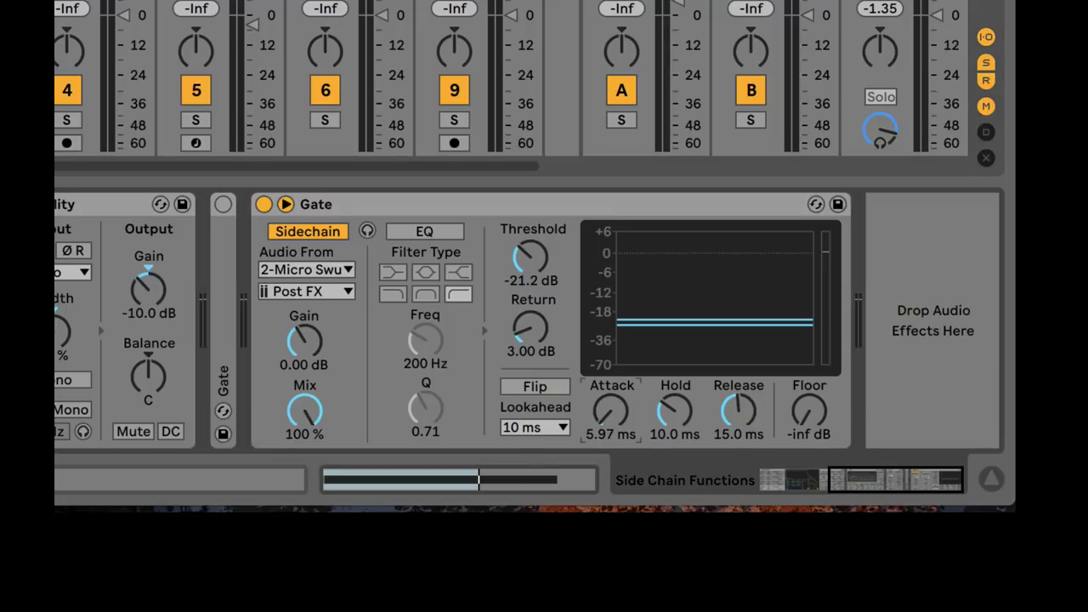
{"action": "key", "text": "space"}
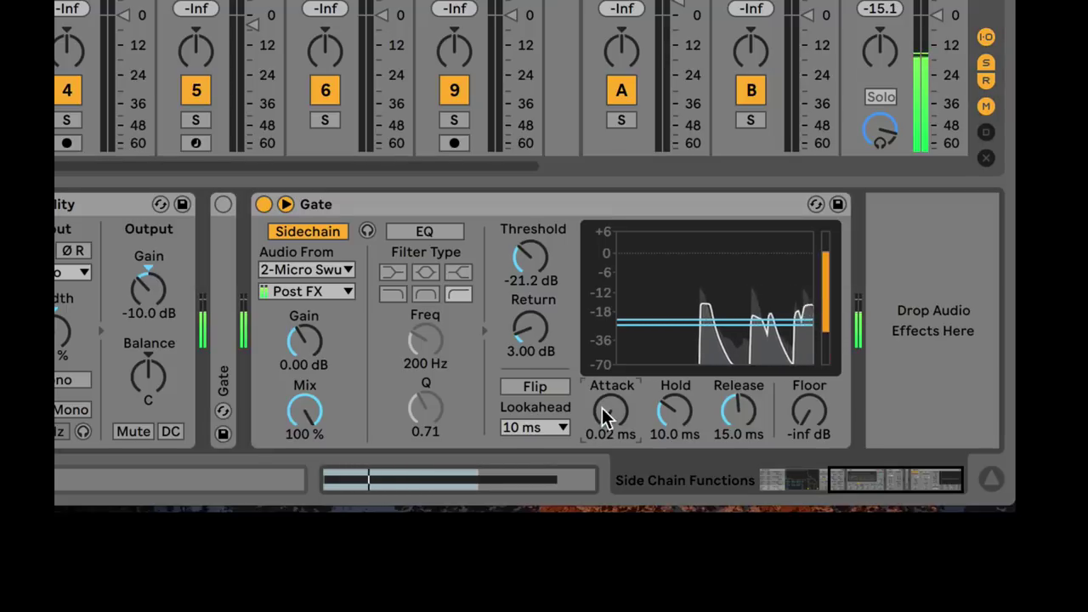
{"action": "mouse_move", "coordinate": [610, 410]}
{"action": "left_mouse_down"}
{"action": "mouse_move", "coordinate": [610, 399]}
{"action": "mouse_move", "coordinate": [612, 428]}
{"action": "mouse_move", "coordinate": [612, 417]}
{"action": "left_mouse_up"}
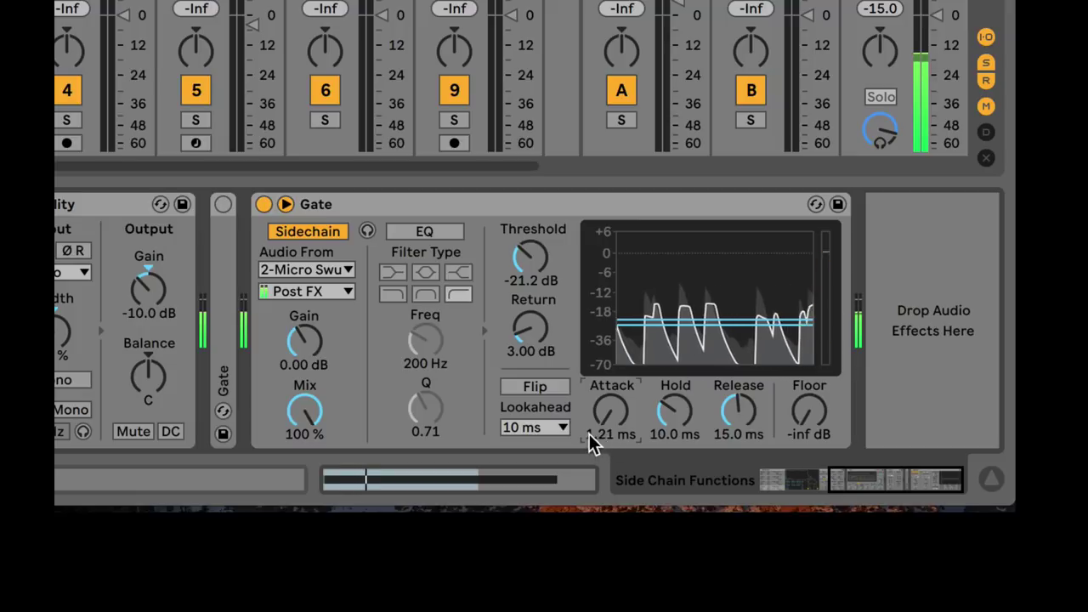
Step: Set the Gate's lookahead to 1.5 ms
{"action": "left_click", "coordinate": [549, 427]}
{"action": "left_click", "coordinate": [527, 467]}
{"action": "left_click", "coordinate": [554, 427]}
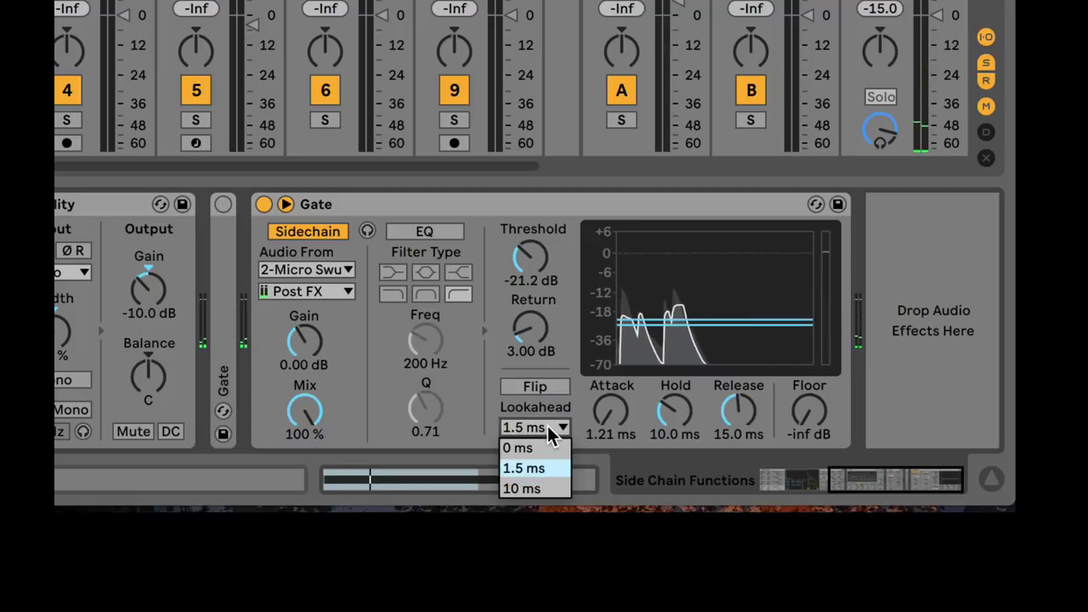
{"action": "left_click", "coordinate": [567, 405]}
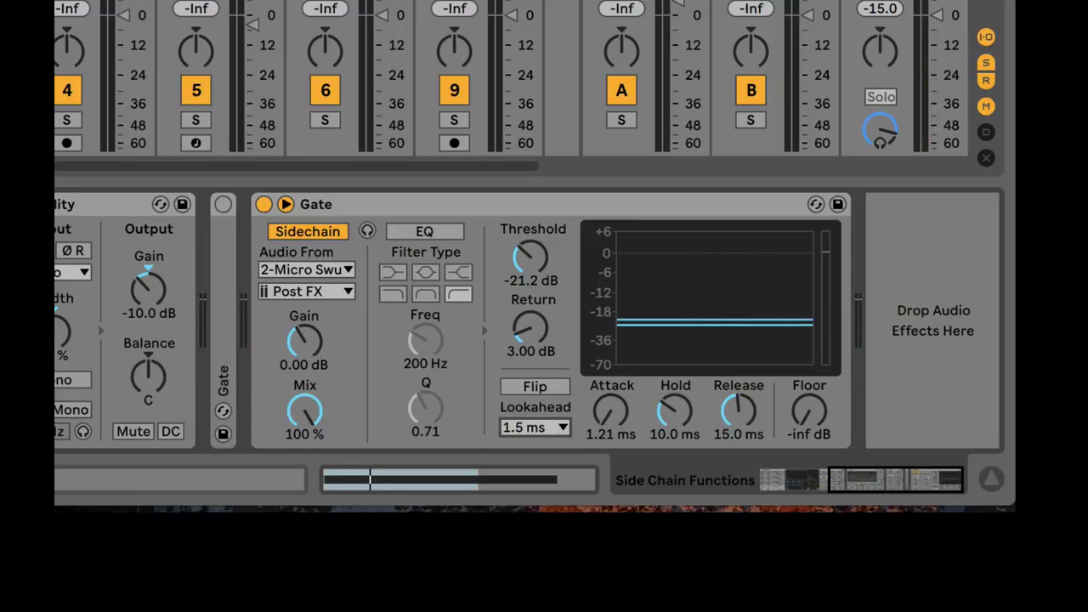
{"action": "left_click", "coordinate": [544, 426]}
{"action": "left_click", "coordinate": [541, 469]}
Step: Raise the Gate's attack to 44.1 ms and play the sidechained synth with the drum loop
{"action": "key", "text": "space"}
{"action": "left_click", "coordinate": [606, 416]}
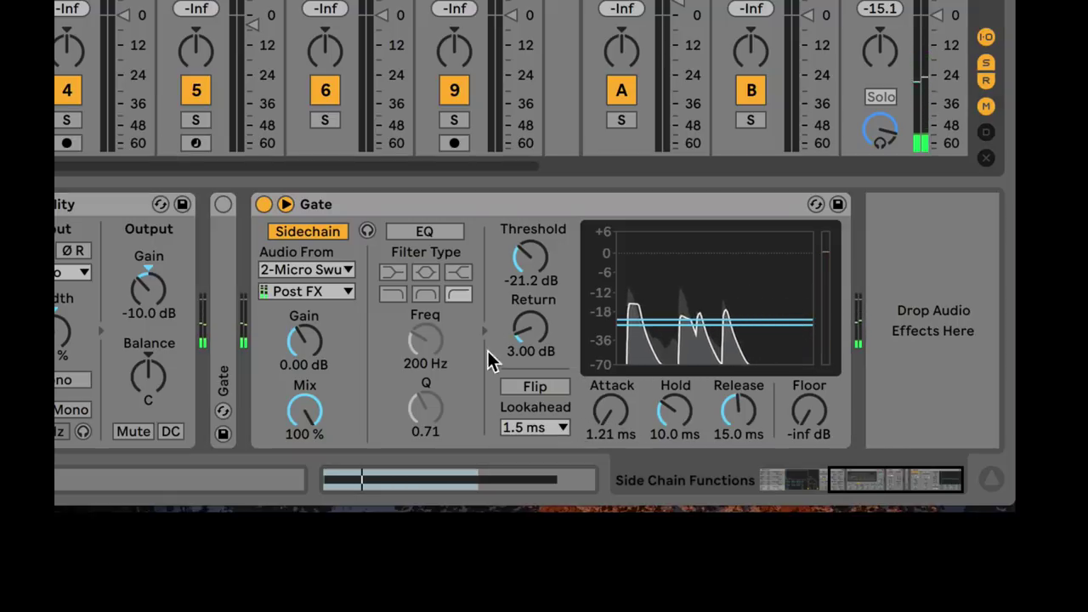
{"action": "left_click_drag", "start_coordinate": [607, 412], "coordinate": [608, 363]}
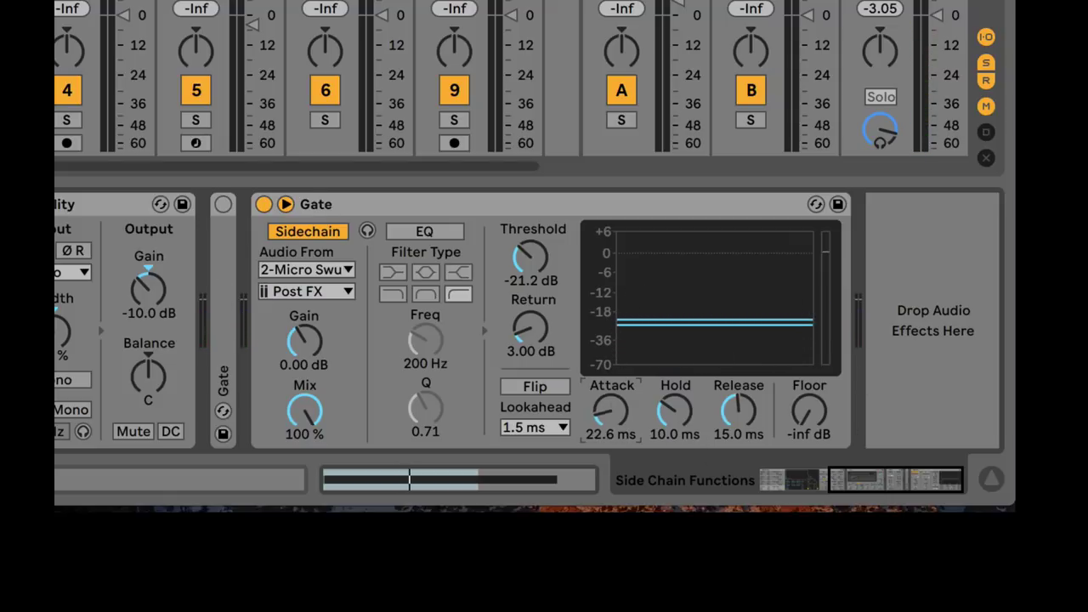
{"action": "key", "text": "space"}
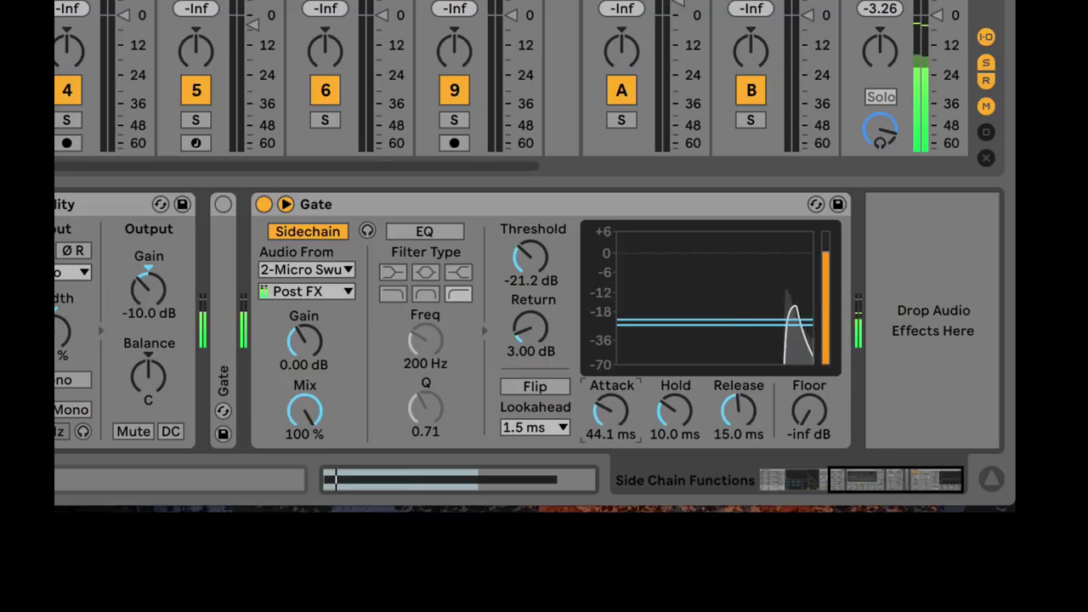
Step: Set the Gate's attack to 34.5 ms and adjust its return while the synth and drum loop play
{"action": "mouse_move", "coordinate": [611, 411]}
{"action": "left_mouse_down"}
{"action": "mouse_move", "coordinate": [610, 376]}
{"action": "mouse_move", "coordinate": [610, 427]}
{"action": "left_mouse_up"}
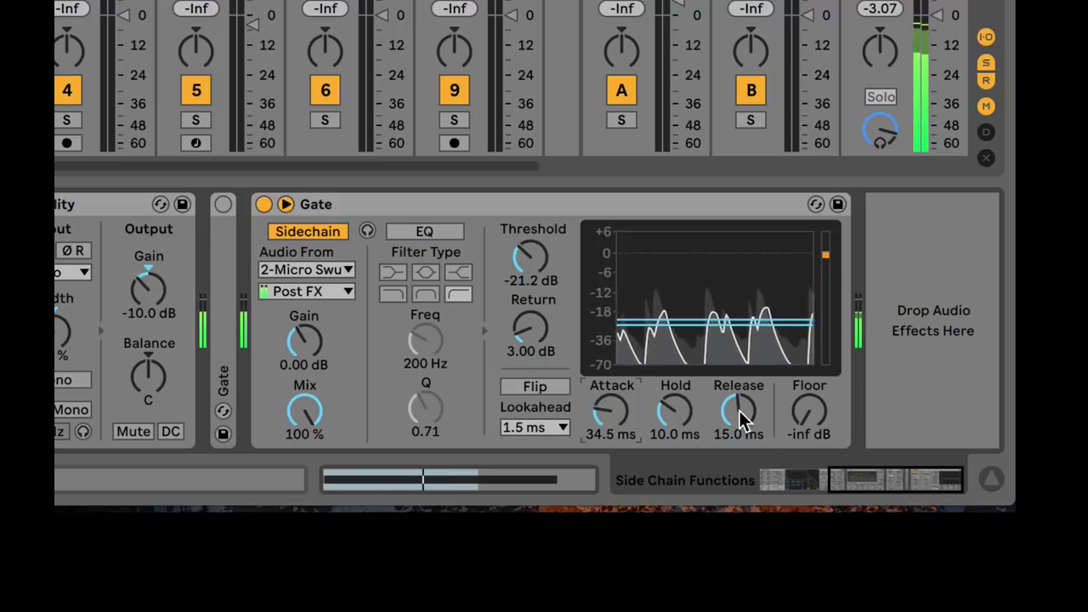
{"action": "mouse_move", "coordinate": [535, 334]}
{"action": "left_mouse_down"}
{"action": "mouse_move", "coordinate": [535, 284]}
{"action": "mouse_move", "coordinate": [528, 350]}
{"action": "left_mouse_up"}
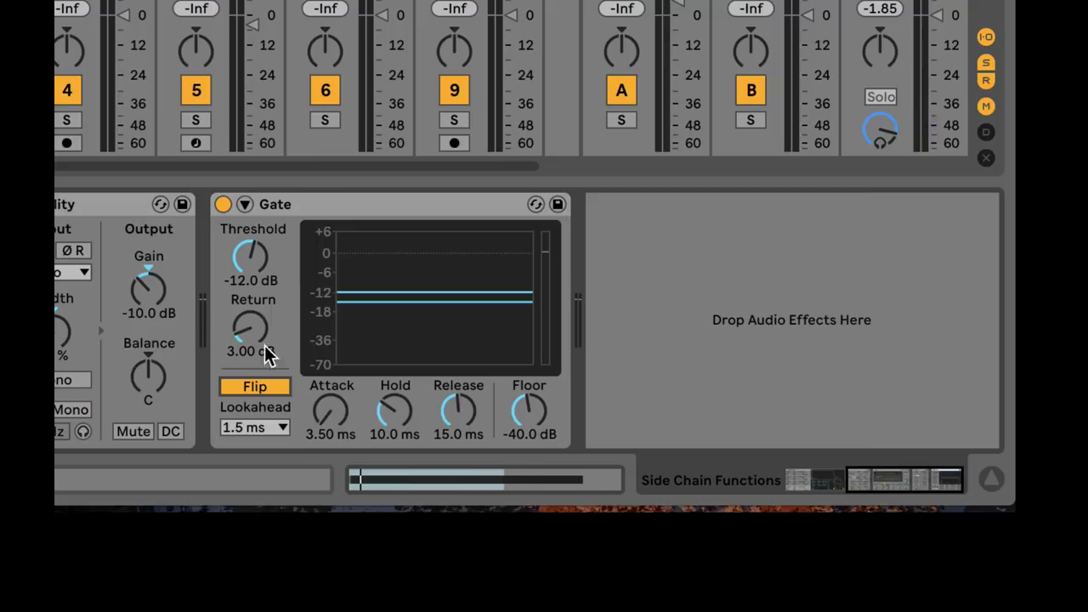
Step: Sidechain the fresh Gate from the 2-Micro Swung 158 1 track and set its threshold to -21.7 dB
{"action": "left_click", "coordinate": [245, 205]}
{"action": "left_click", "coordinate": [260, 231]}
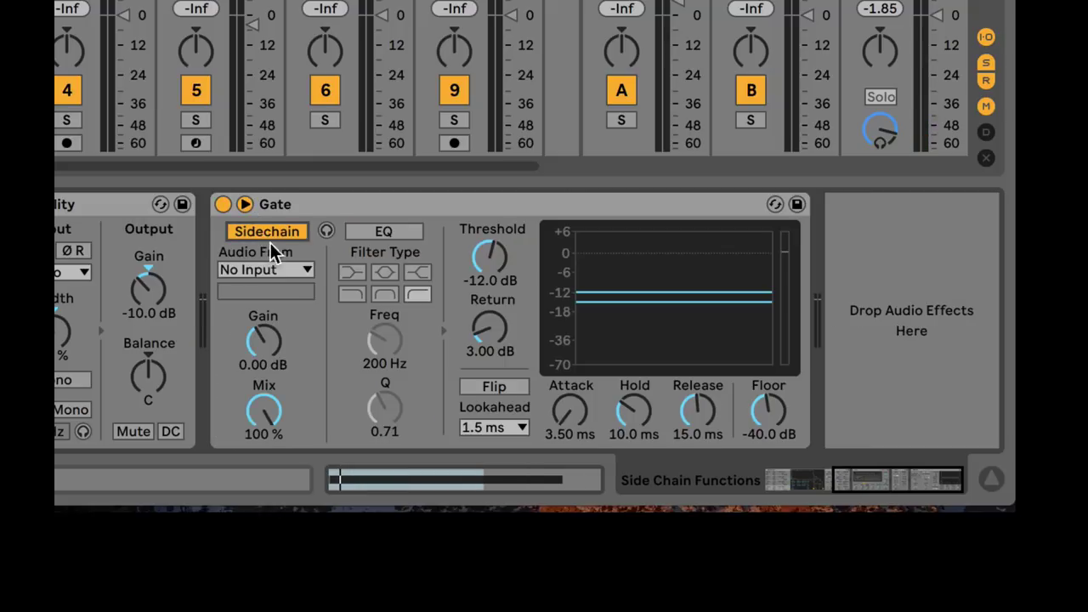
{"action": "left_click", "coordinate": [268, 264]}
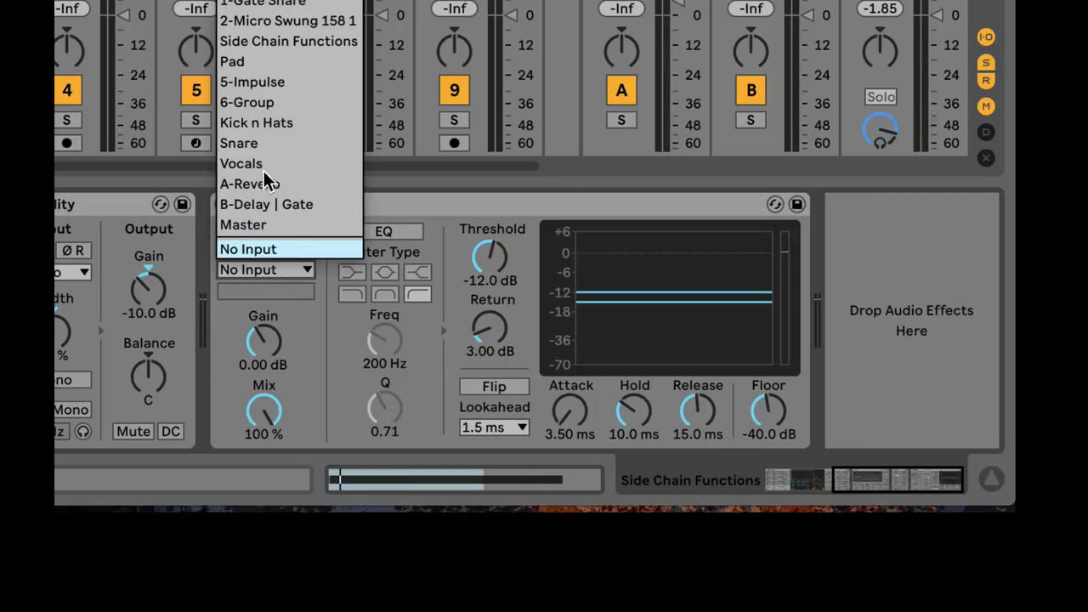
{"action": "left_click", "coordinate": [266, 23]}
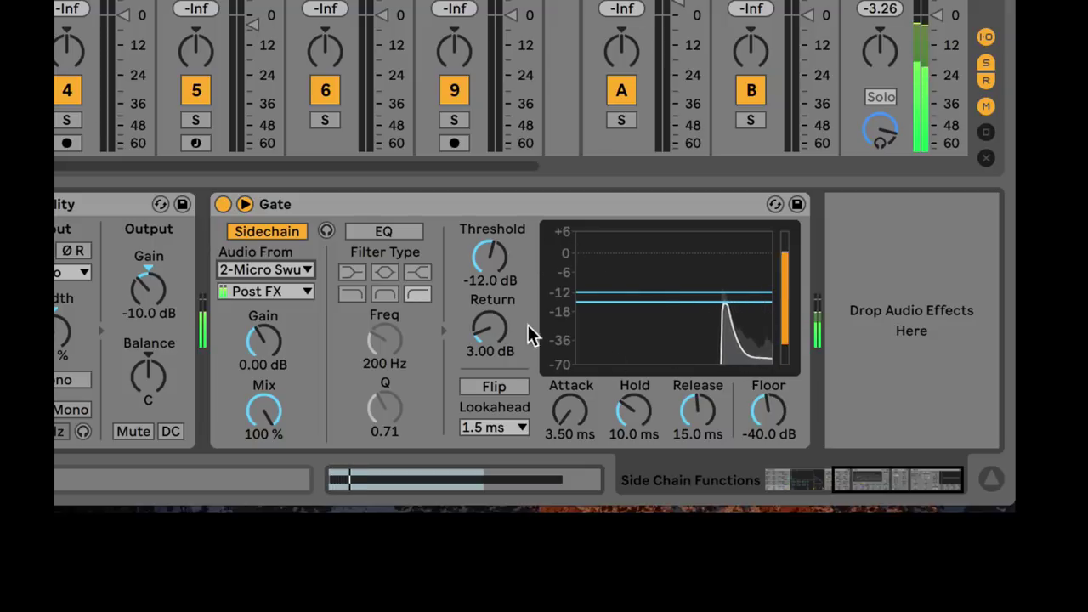
{"action": "left_click_drag", "start_coordinate": [490, 255], "coordinate": [490, 287]}
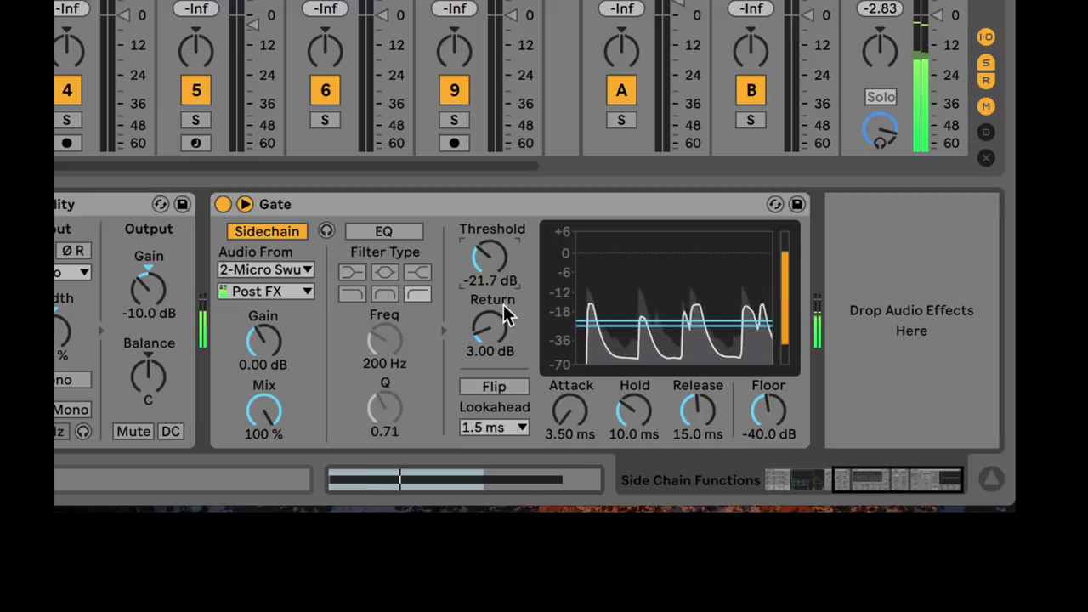
Step: Turn on Flip in the Gate, and listen to the soloed synth with the Gate bypassed
{"action": "left_click", "coordinate": [509, 390]}
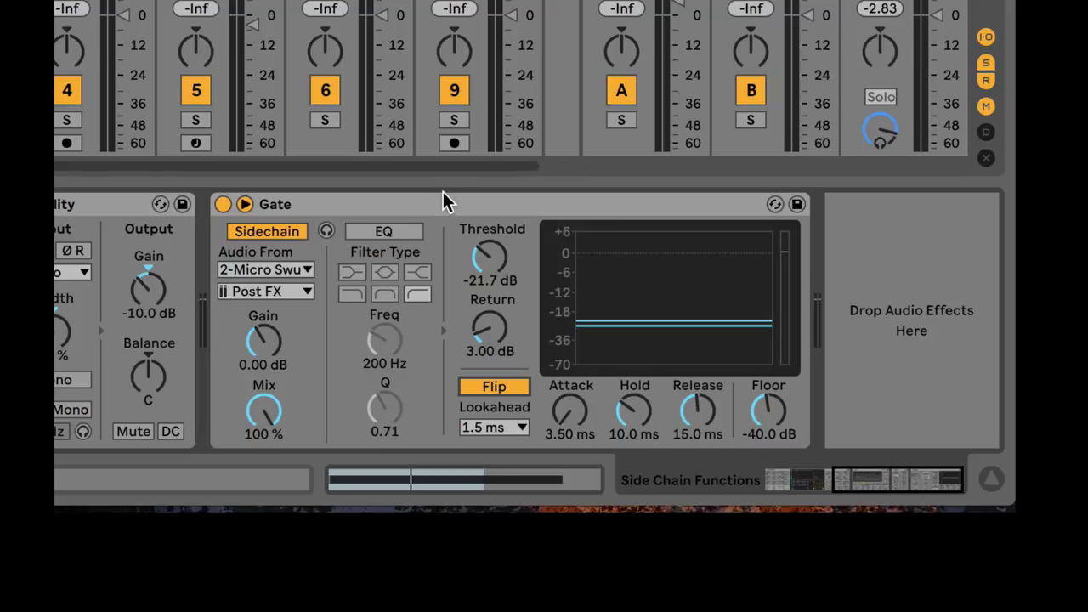
{"action": "left_click", "coordinate": [222, 204]}
{"action": "key", "text": "s"}
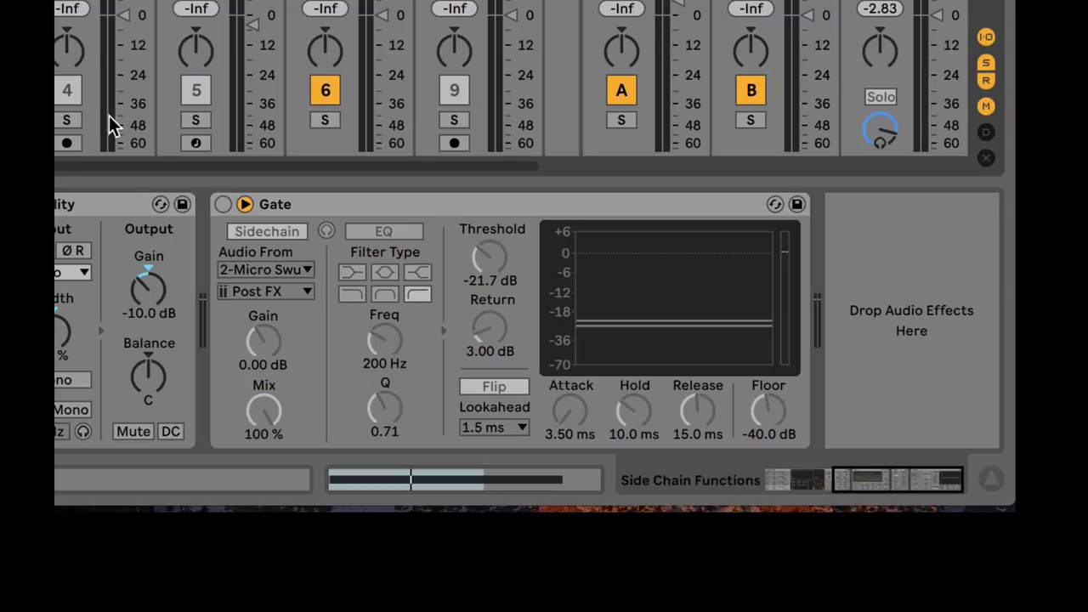
{"action": "key", "text": "space"}
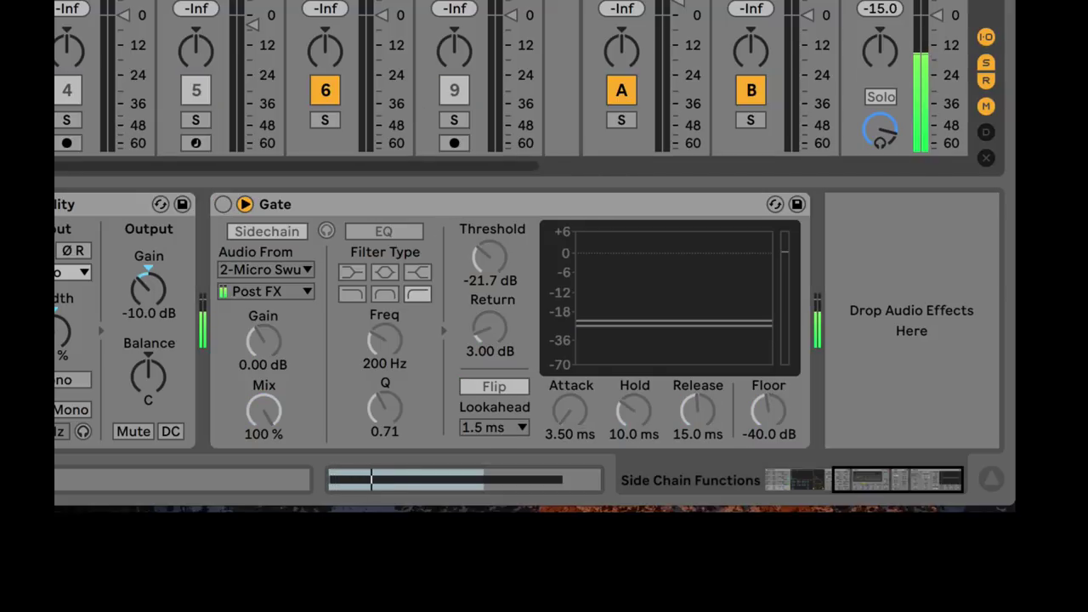
{"action": "left_click", "coordinate": [222, 204]}
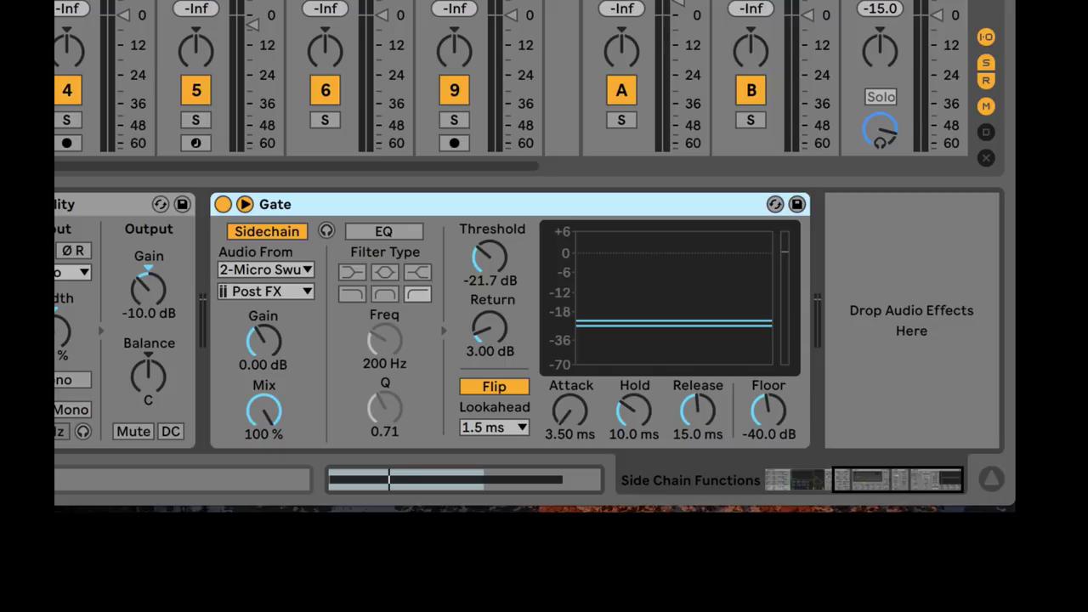
{"action": "left_click", "coordinate": [480, 381]}
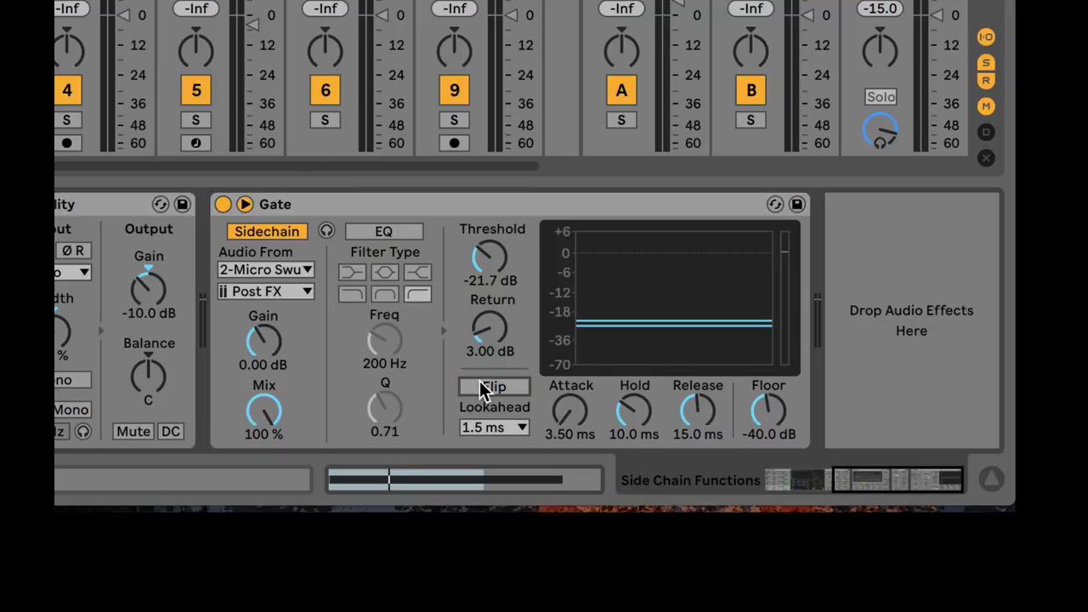
{"action": "left_click", "coordinate": [479, 381]}
{"action": "left_click", "coordinate": [509, 427]}
{"action": "left_click", "coordinate": [509, 427]}
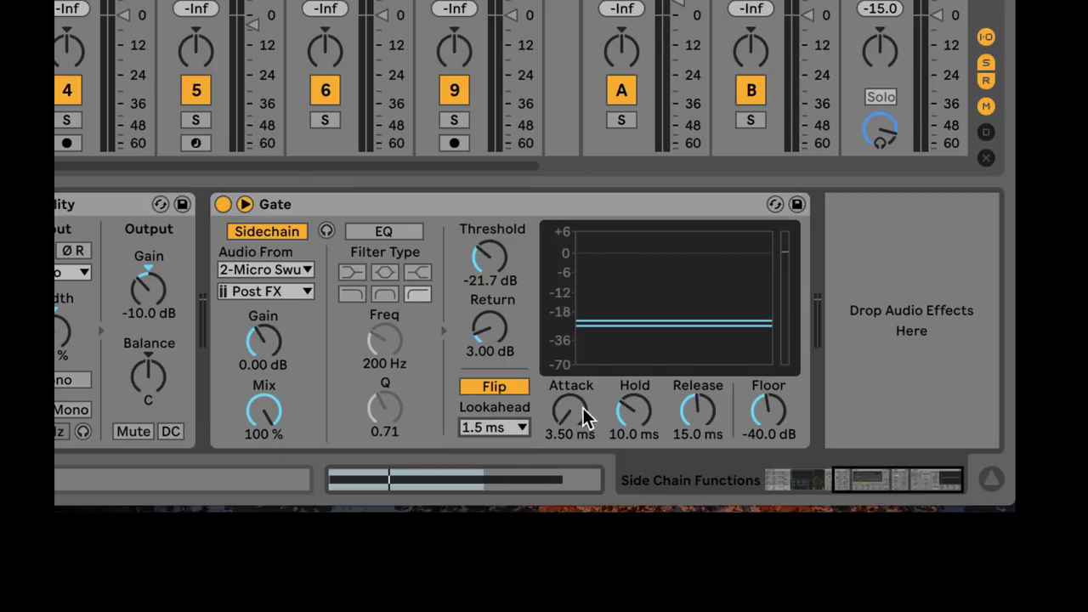
Step: Set the flipped Gate's attack to 52.4 ms and its threshold to -17.5 dB during playback
{"action": "key", "text": "space"}
{"action": "mouse_move", "coordinate": [490, 263]}
{"action": "left_mouse_down"}
{"action": "mouse_move", "coordinate": [491, 276]}
{"action": "mouse_move", "coordinate": [490, 262]}
{"action": "left_mouse_up"}
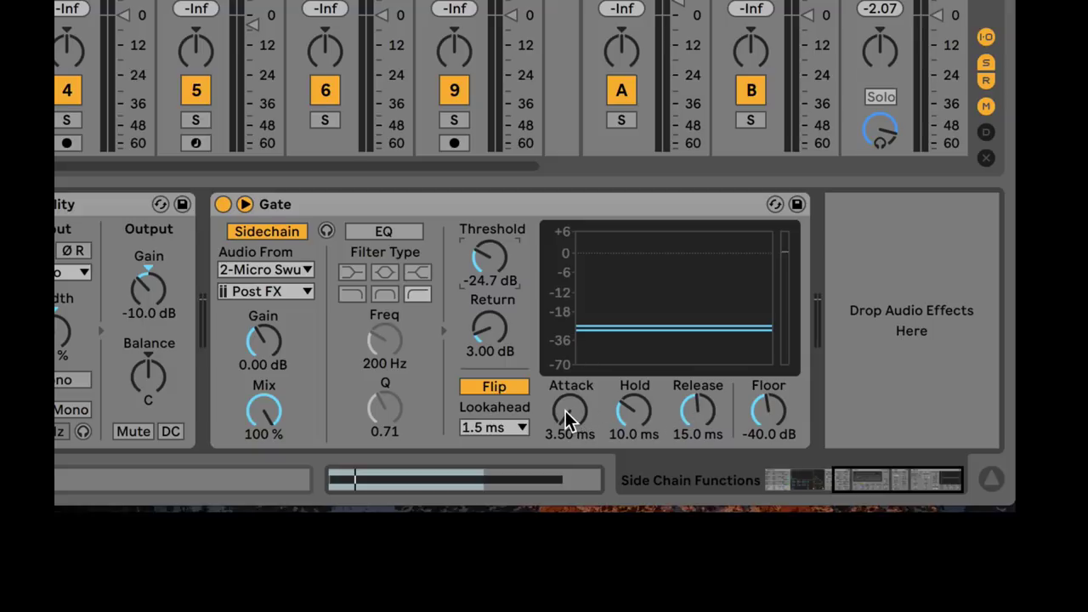
{"action": "left_click_drag", "start_coordinate": [568, 411], "coordinate": [568, 366]}
{"action": "left_click_drag", "start_coordinate": [496, 272], "coordinate": [495, 251]}
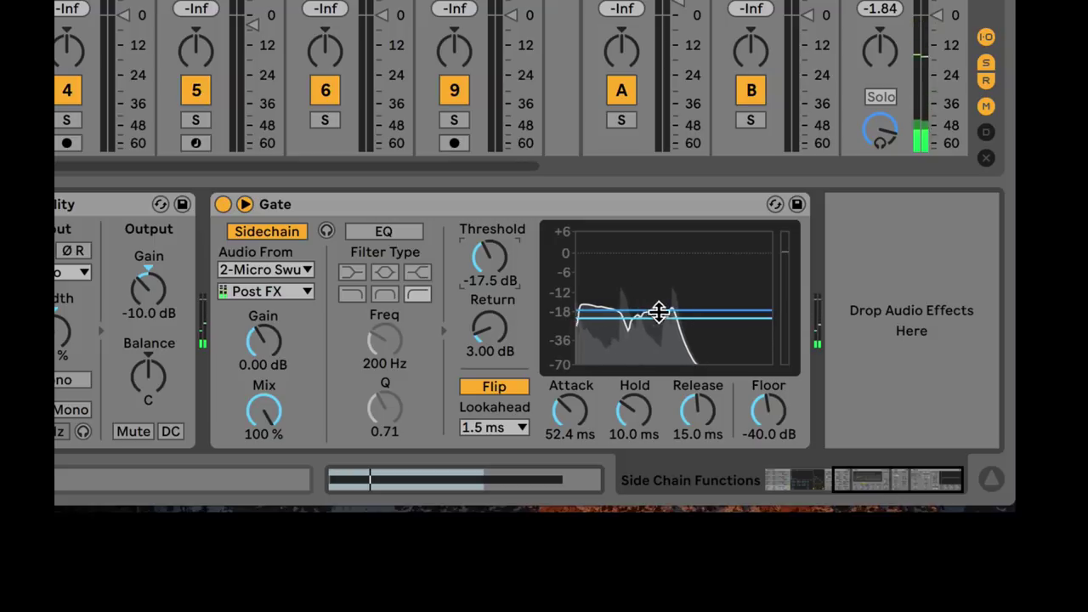
Step: Set the Gate's return to 8.19 dB and its threshold to -15.6 dB
{"action": "left_click", "coordinate": [337, 204]}
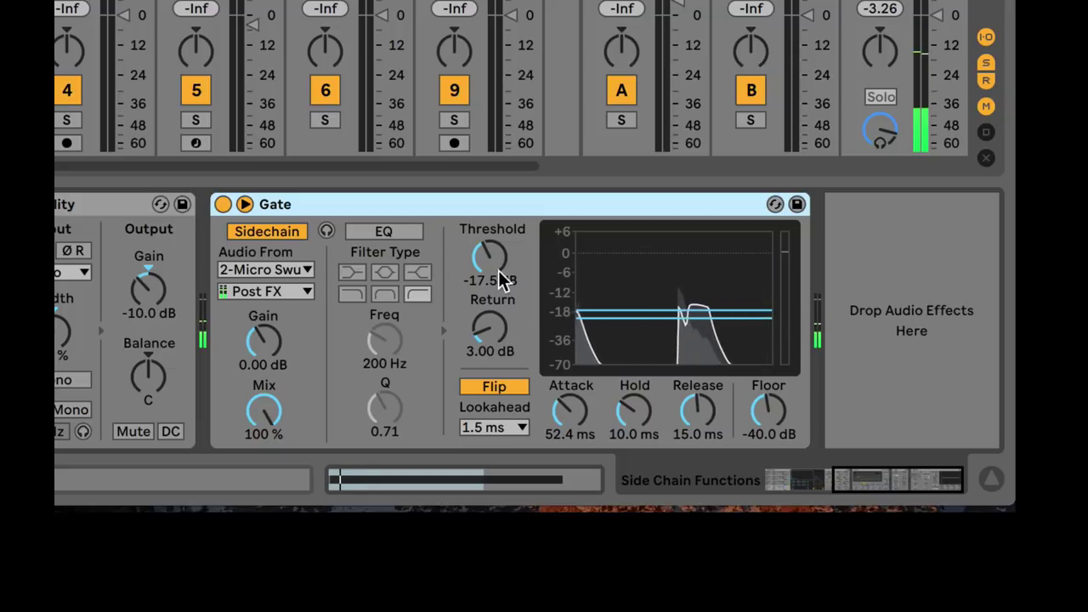
{"action": "mouse_move", "coordinate": [493, 328]}
{"action": "left_mouse_down"}
{"action": "mouse_move", "coordinate": [493, 289]}
{"action": "mouse_move", "coordinate": [492, 310]}
{"action": "left_mouse_up"}
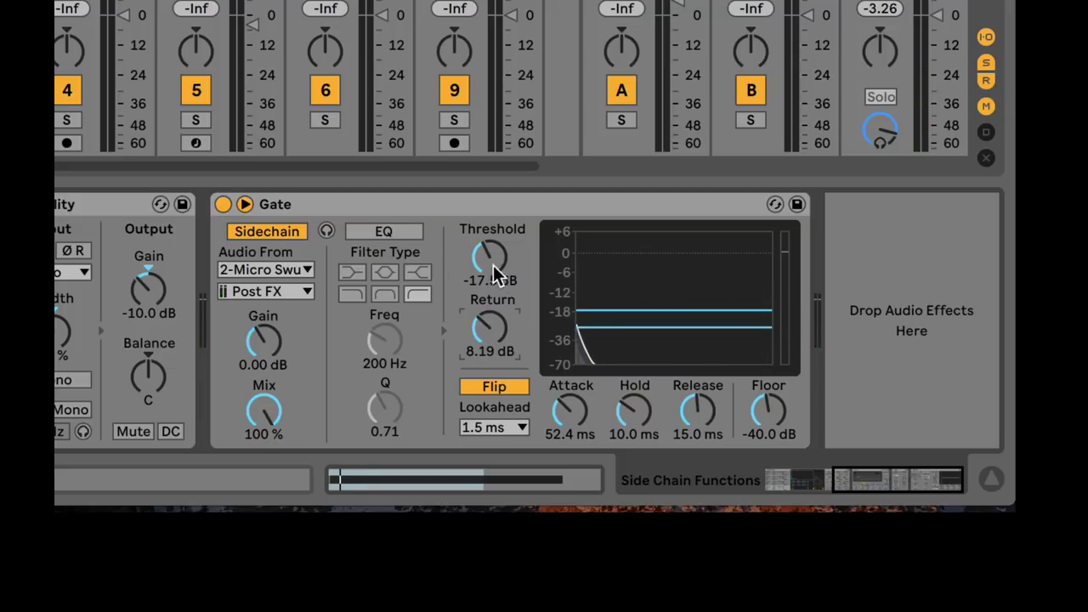
{"action": "left_click_drag", "start_coordinate": [493, 265], "coordinate": [492, 240]}
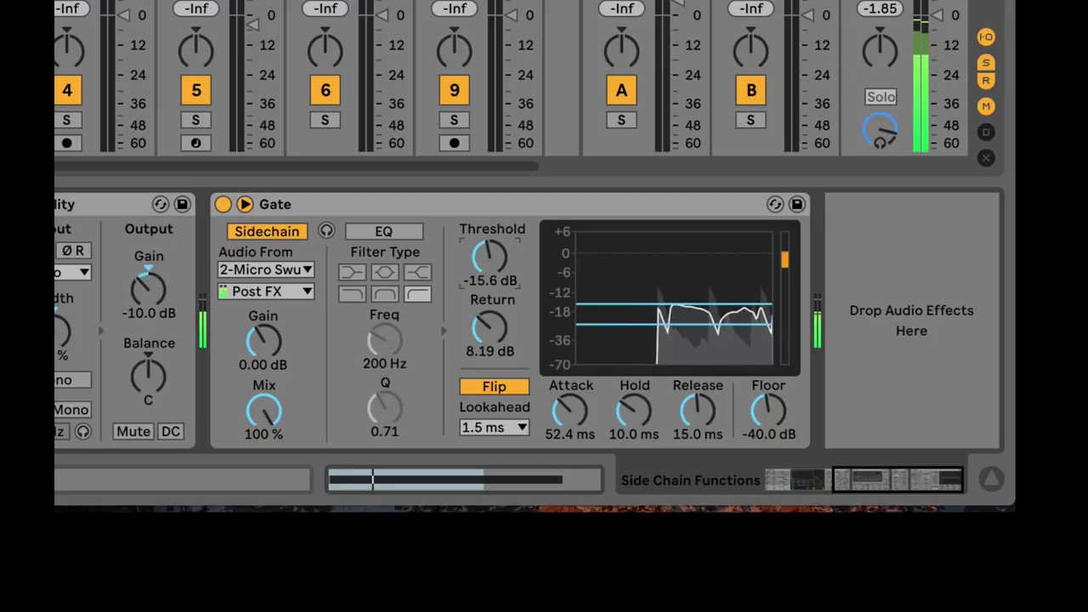
Step: Set the Gate's release to 50.2 ms and compare the sound with Flip off and on
{"action": "left_click_drag", "start_coordinate": [695, 412], "coordinate": [695, 374]}
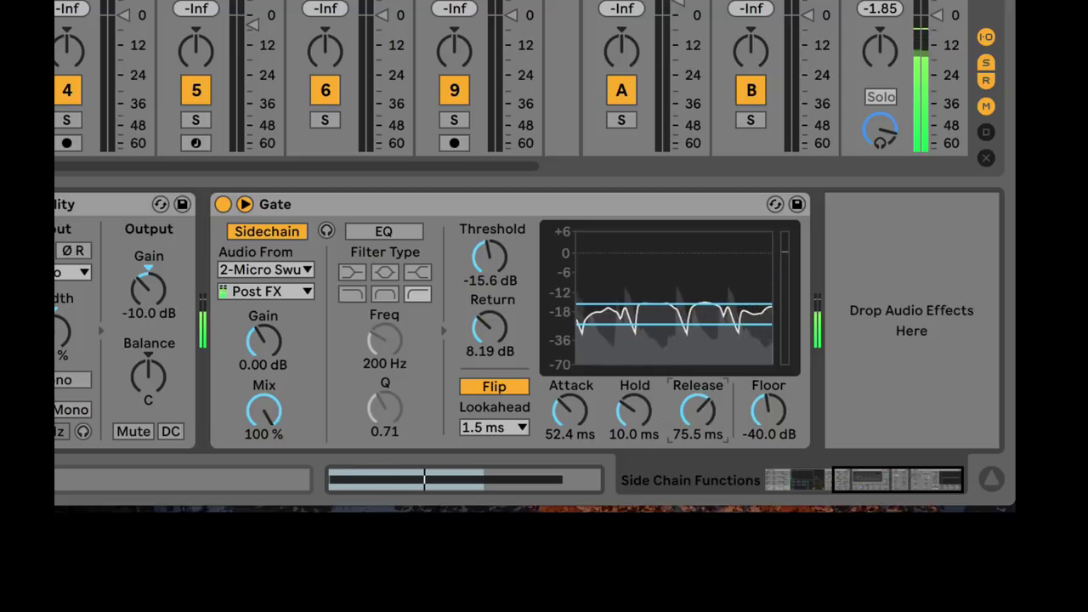
{"action": "left_click_drag", "start_coordinate": [691, 425], "coordinate": [692, 435]}
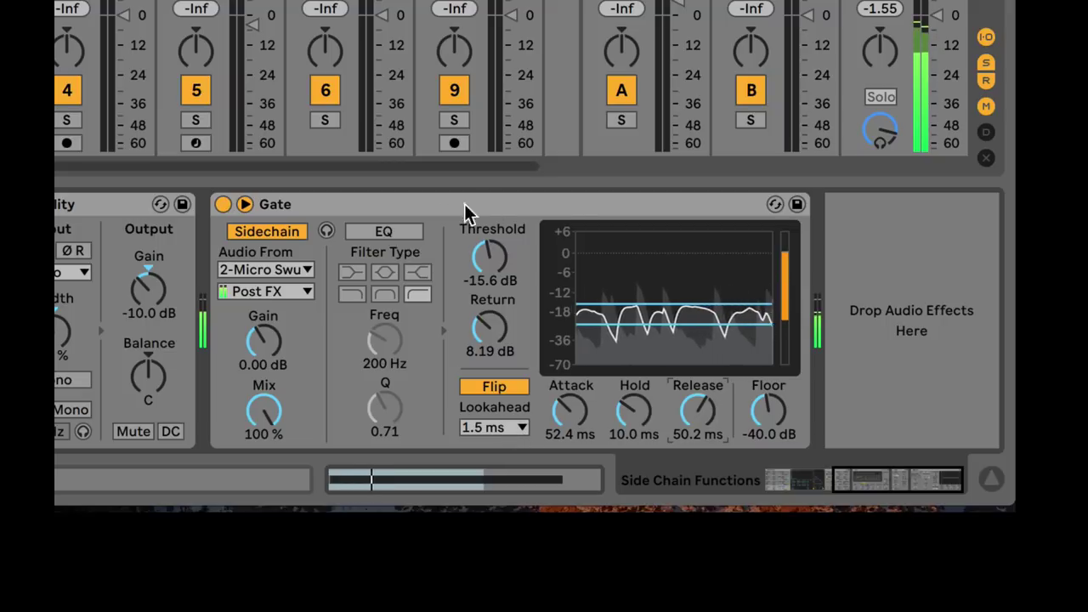
{"action": "left_click", "coordinate": [486, 386]}
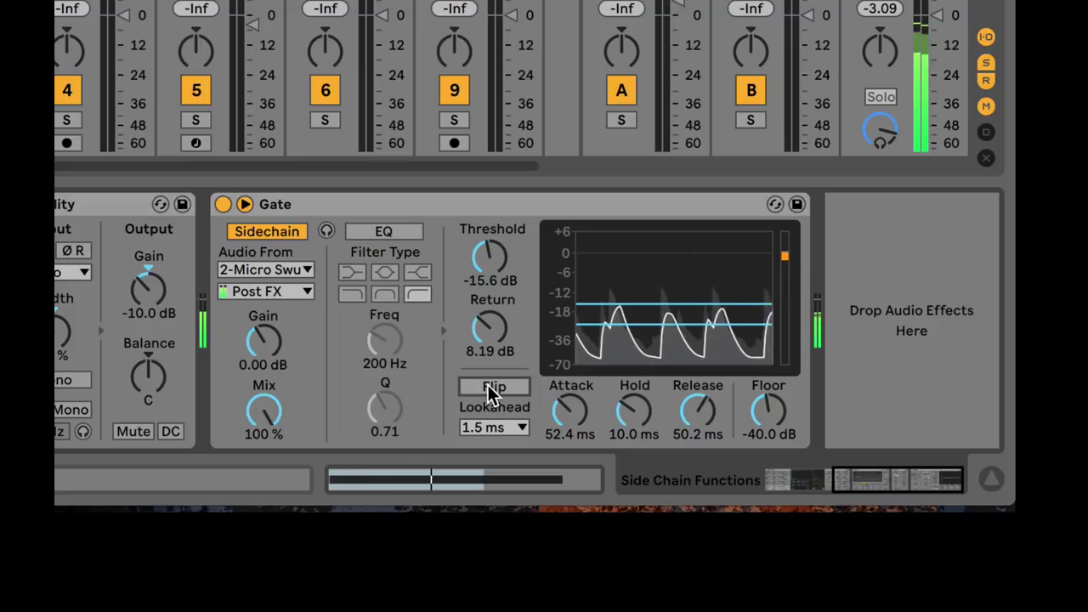
{"action": "left_click", "coordinate": [488, 387]}
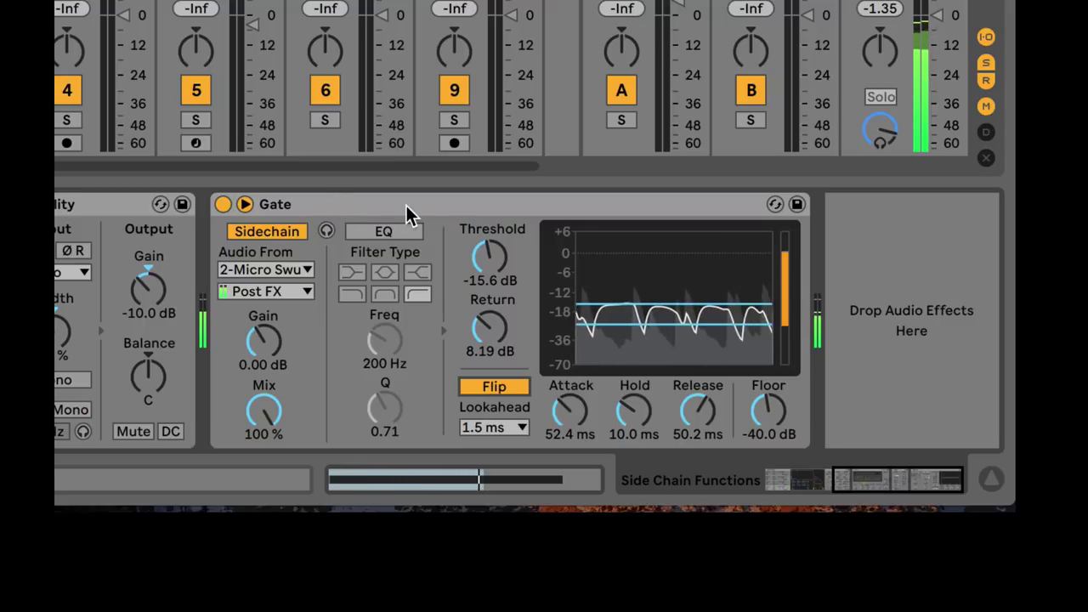
{"action": "left_click", "coordinate": [361, 198]}
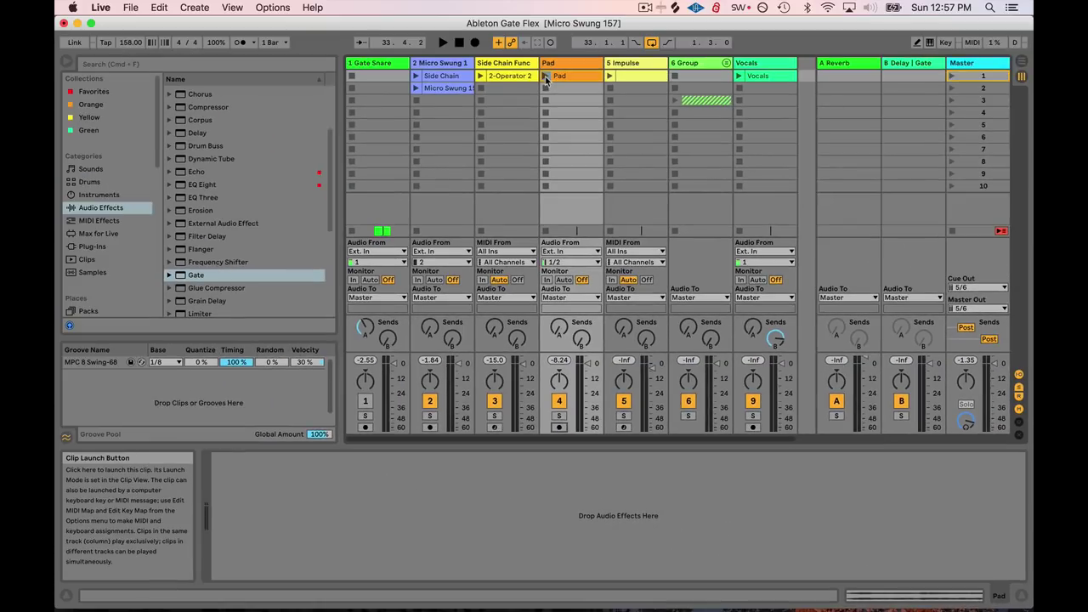
Step: Play the Pad clip and look over the Pad and 5 Impulse tracks
{"action": "left_click", "coordinate": [547, 77]}
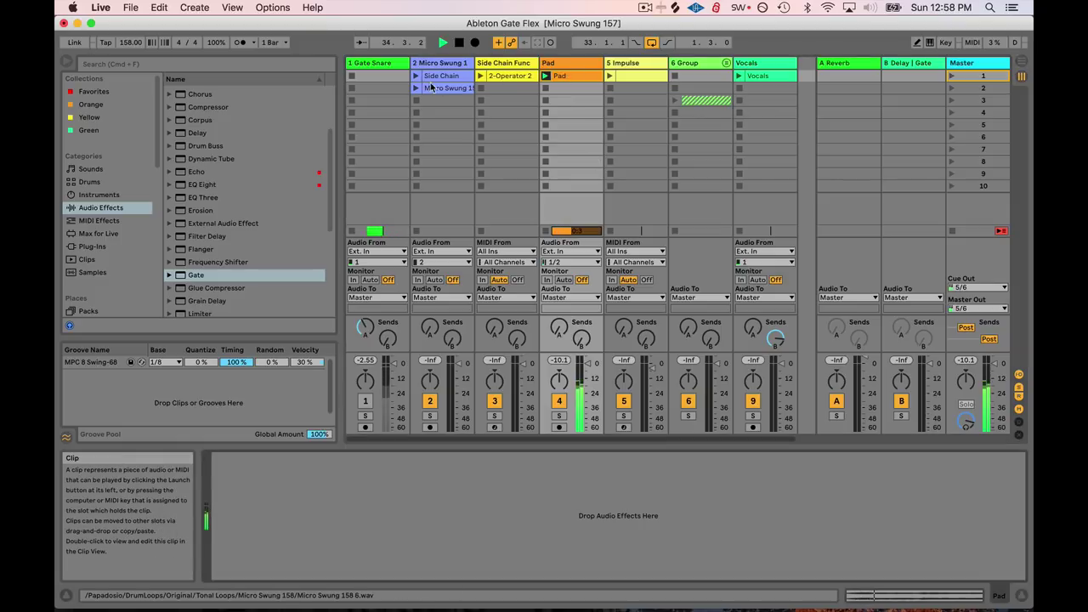
{"action": "left_click", "coordinate": [581, 66]}
{"action": "left_click", "coordinate": [618, 67]}
{"action": "left_click", "coordinate": [570, 64]}
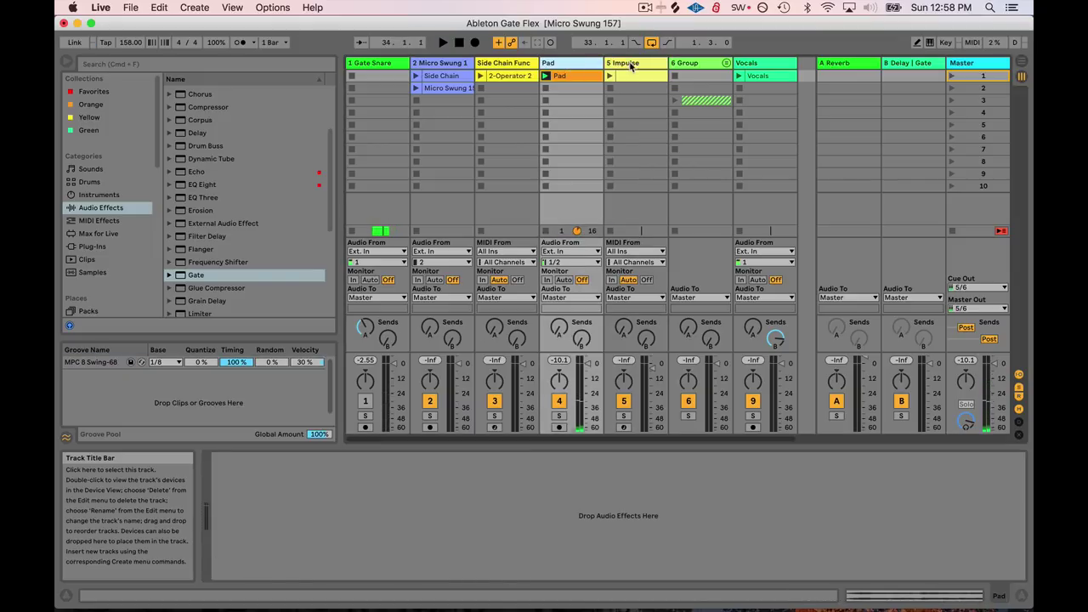
{"action": "left_click", "coordinate": [638, 64]}
{"action": "left_click", "coordinate": [570, 64]}
Step: Add a Gate to the Pad track and enable its sidechain
{"action": "left_click_drag", "start_coordinate": [196, 274], "coordinate": [424, 213]}
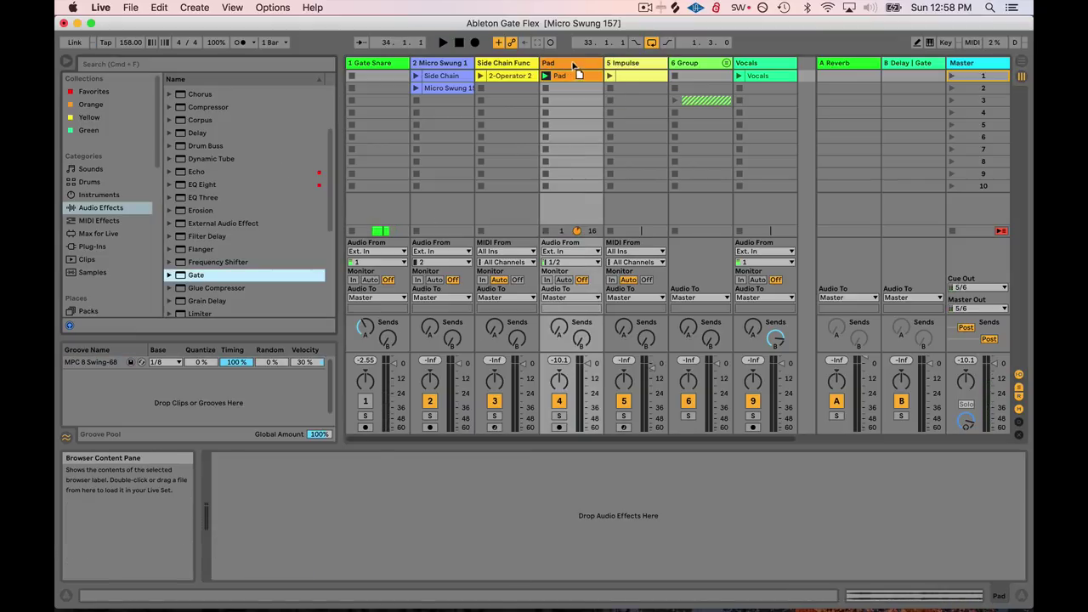
{"action": "left_click_drag", "start_coordinate": [576, 73], "coordinate": [576, 74]}
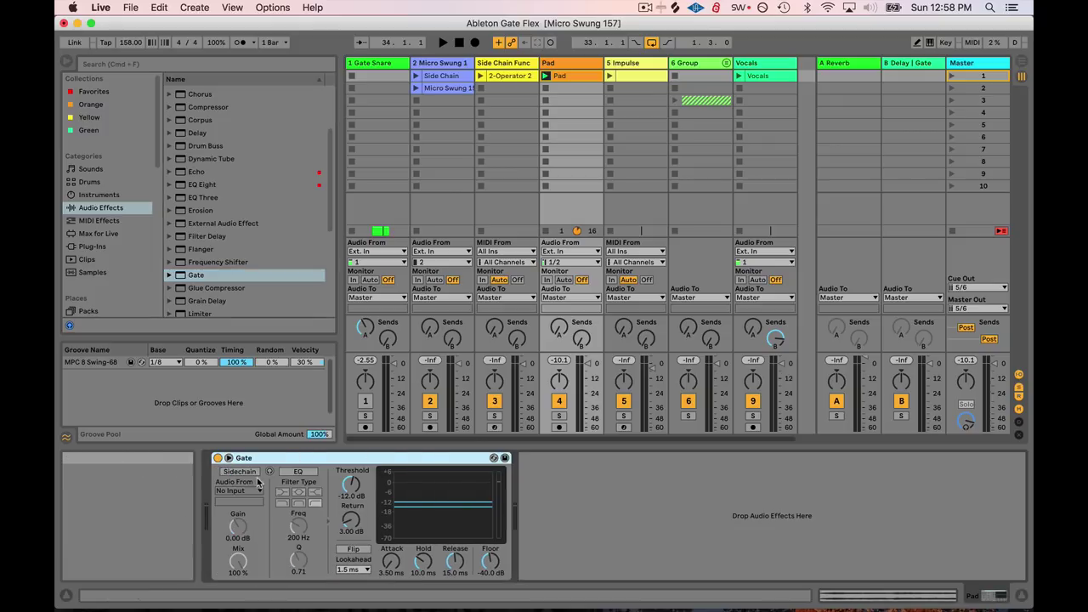
{"action": "left_click", "coordinate": [251, 490]}
{"action": "left_click", "coordinate": [577, 74]}
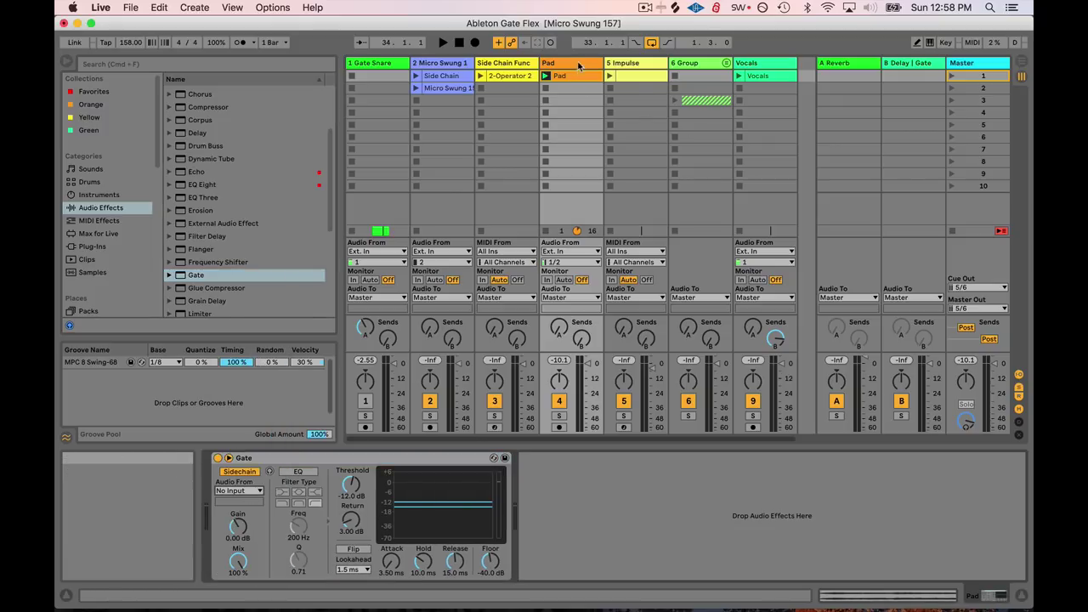
{"action": "left_click", "coordinate": [578, 66]}
{"action": "left_click", "coordinate": [633, 62]}
{"action": "left_click", "coordinate": [581, 63]}
{"action": "left_click", "coordinate": [620, 67]}
{"action": "left_click", "coordinate": [593, 66]}
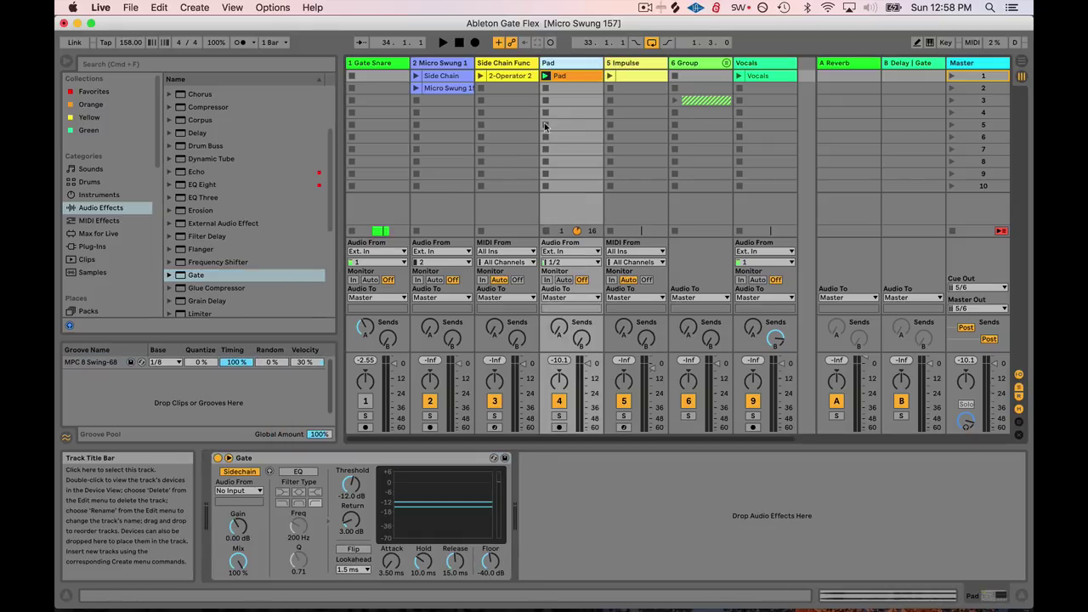
Step: Play the 5 Impulse clip, inspect its snare notes, and deactivate the Impulse track's output
{"action": "left_click", "coordinate": [633, 105]}
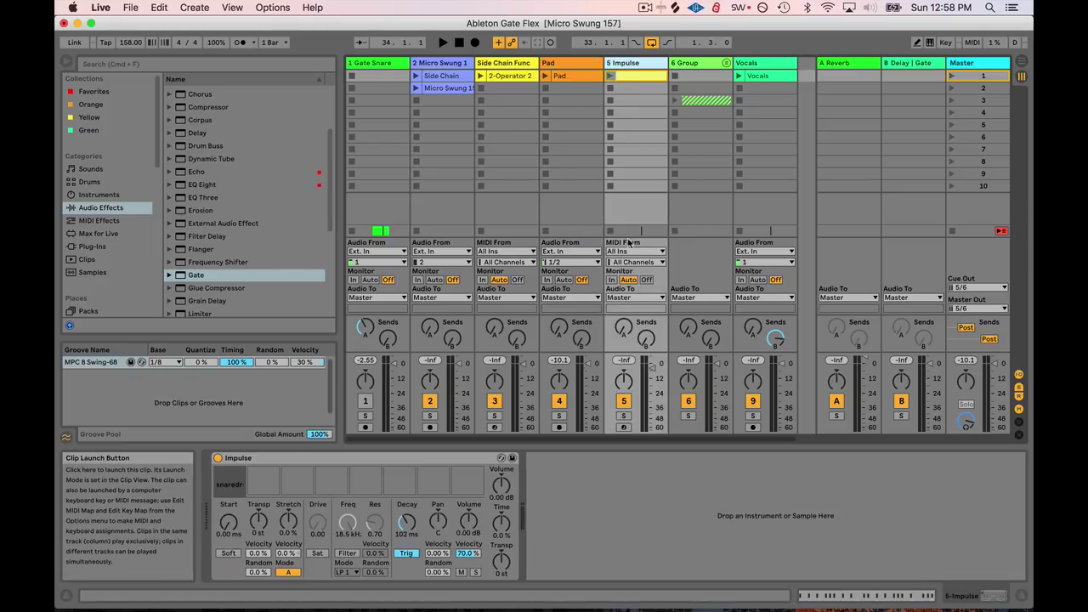
{"action": "left_click", "coordinate": [609, 76]}
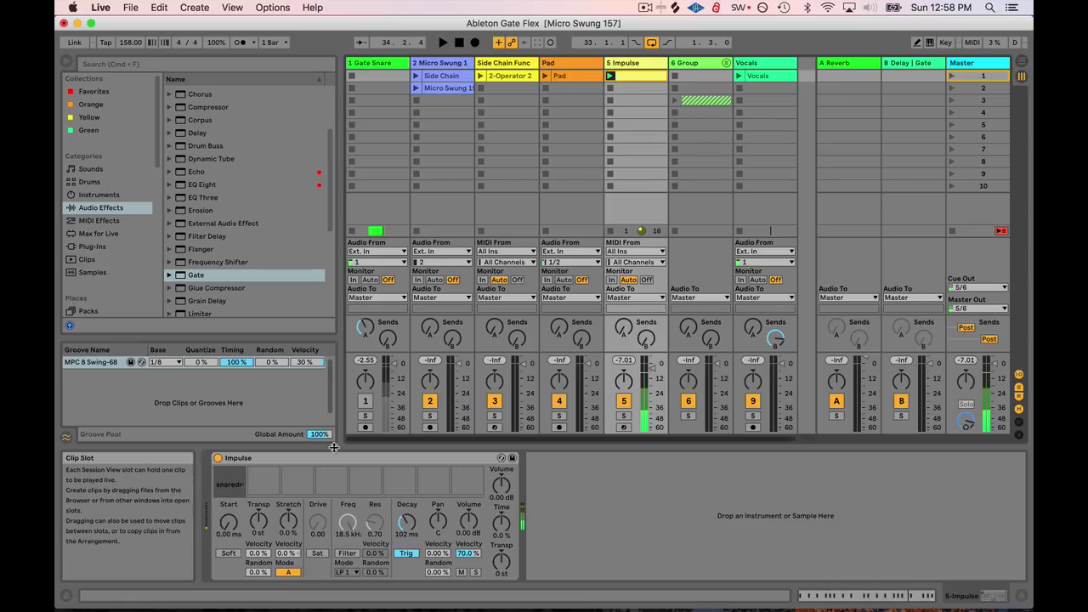
{"action": "left_click", "coordinate": [627, 78]}
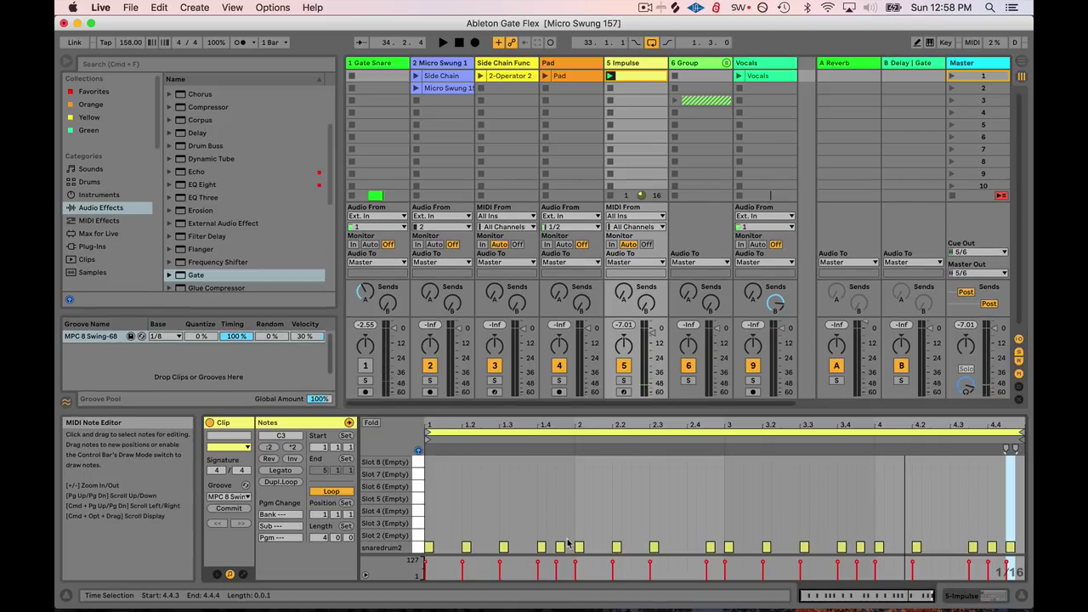
{"action": "left_click", "coordinate": [572, 65]}
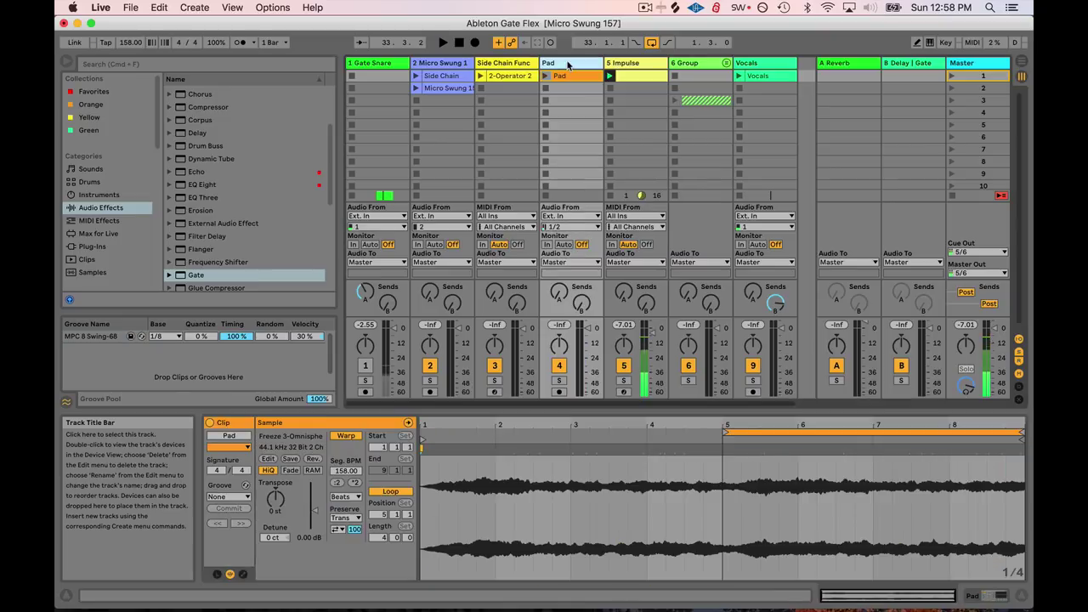
{"action": "left_click", "coordinate": [621, 75]}
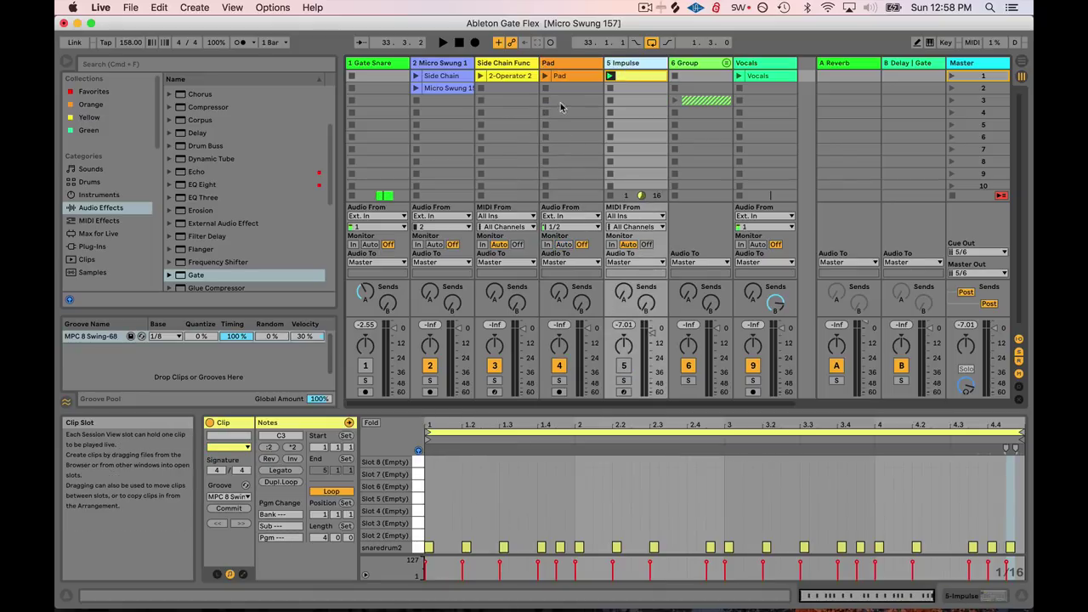
Step: Launch the Pad clip alongside the muted Impulse clip and bypass the Gate on the Pad track
{"action": "left_click", "coordinate": [558, 66]}
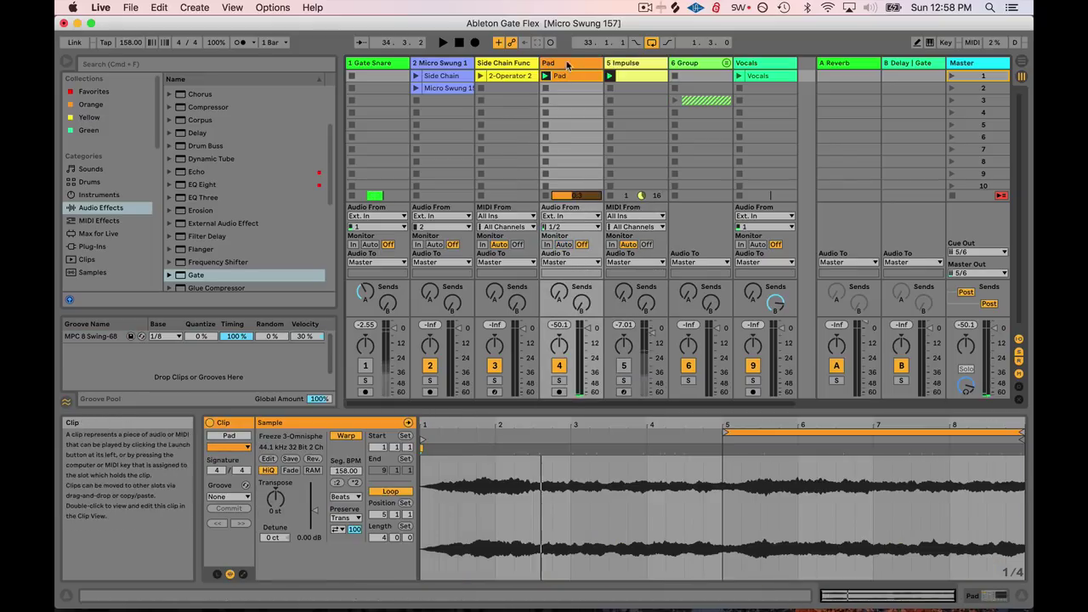
{"action": "double_click", "coordinate": [558, 66]}
{"action": "left_click", "coordinate": [218, 458]}
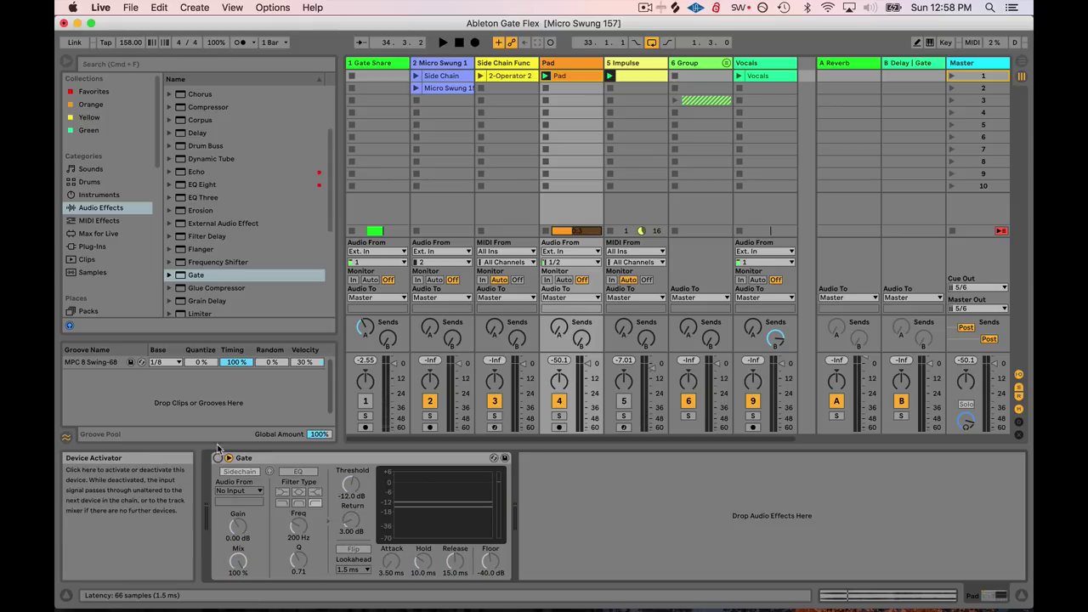
Step: Reactivate the Gate on the Pad track and set its sidechain source to 5-Impulse
{"action": "left_click", "coordinate": [218, 457]}
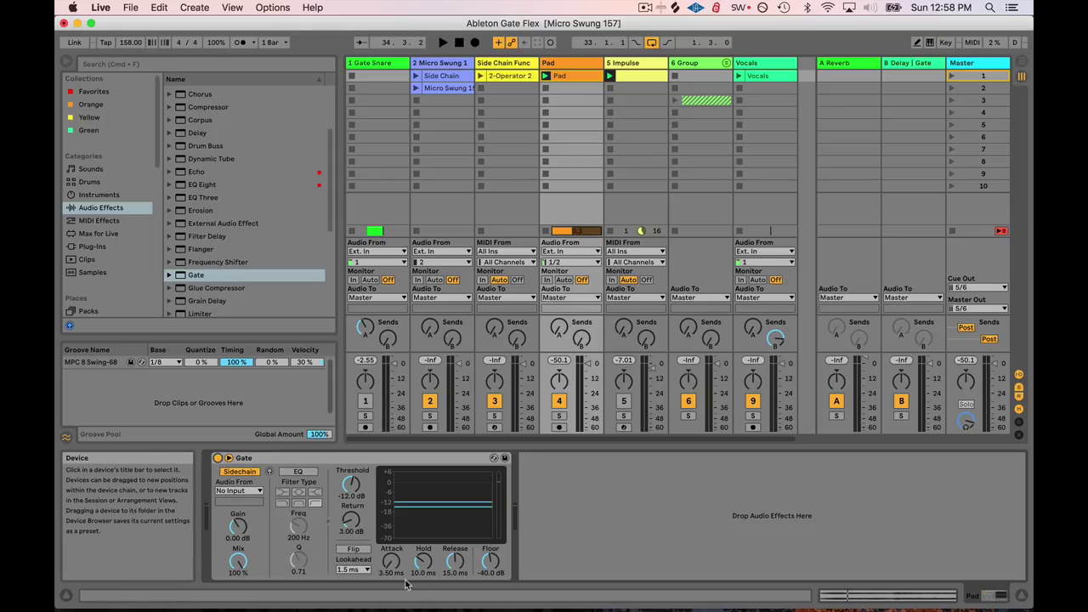
{"action": "left_click", "coordinate": [241, 490]}
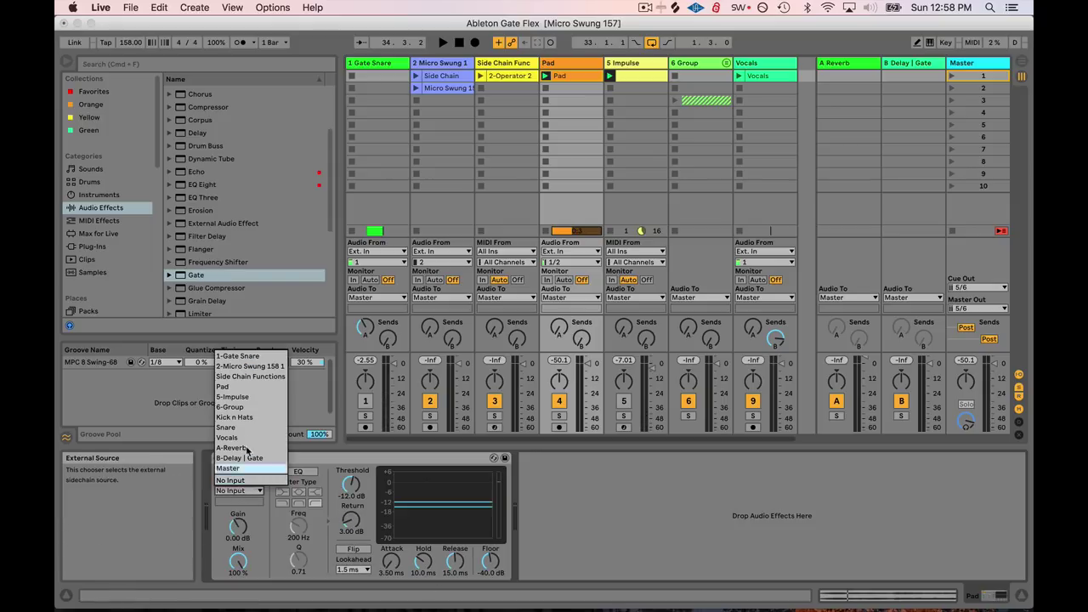
{"action": "left_click", "coordinate": [231, 397]}
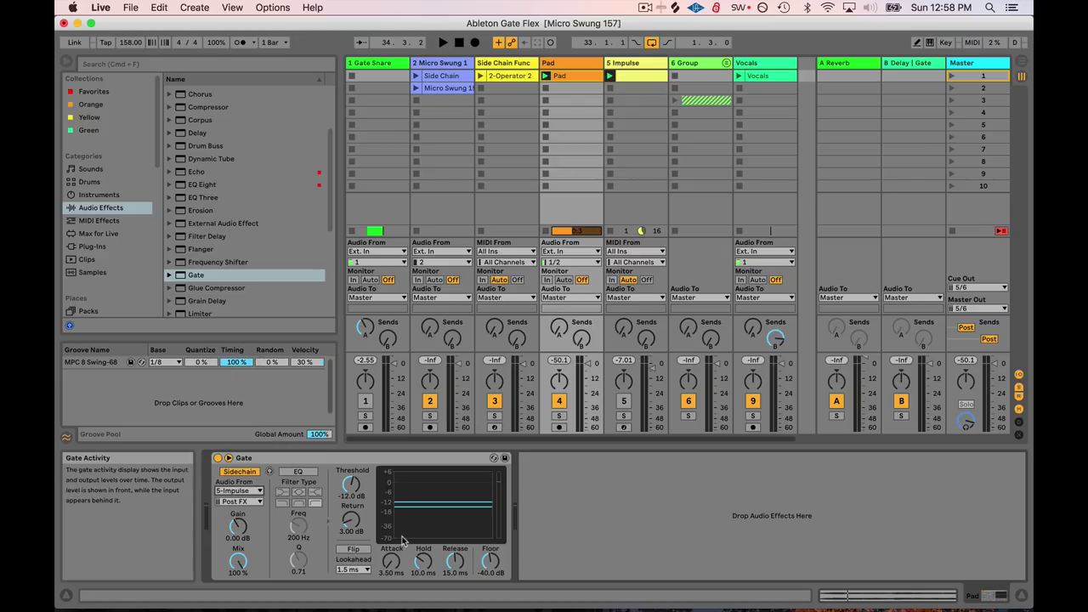
Step: During playback, set the Pad Gate's Threshold to -20.2 dB, Lookahead to 10 ms and Attack to 1.21 ms
{"action": "key", "text": "space"}
{"action": "left_click_drag", "start_coordinate": [353, 480], "coordinate": [352, 485]}
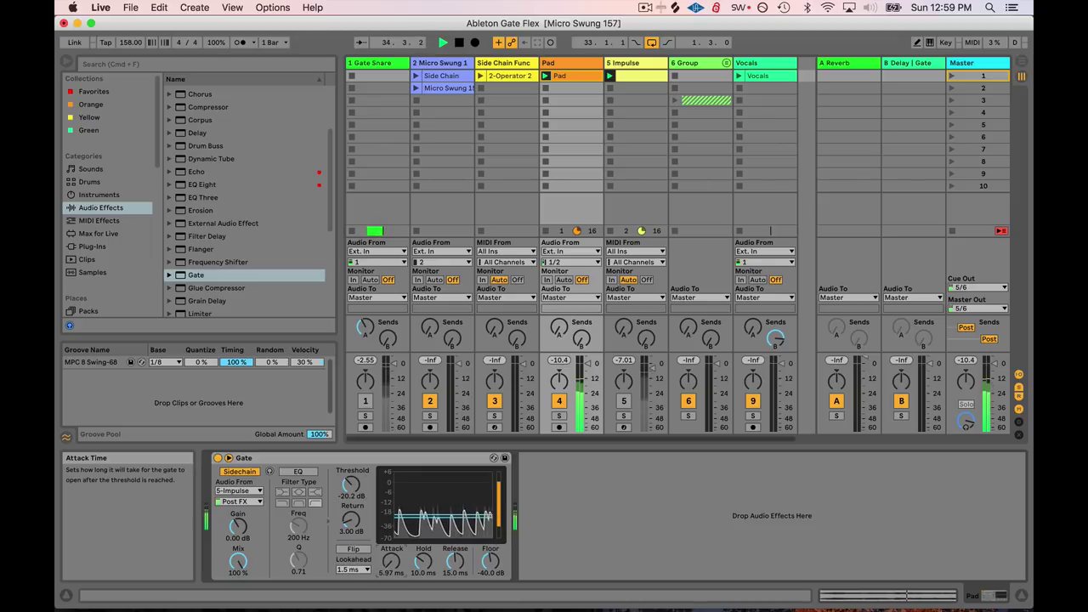
{"action": "left_click", "coordinate": [363, 569]}
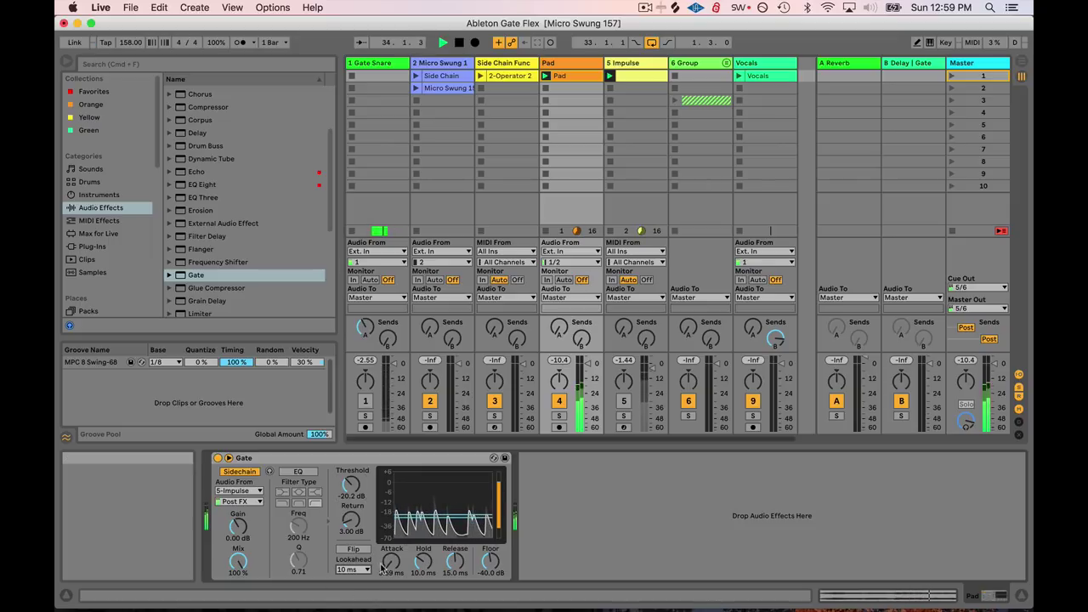
{"action": "left_click", "coordinate": [360, 602]}
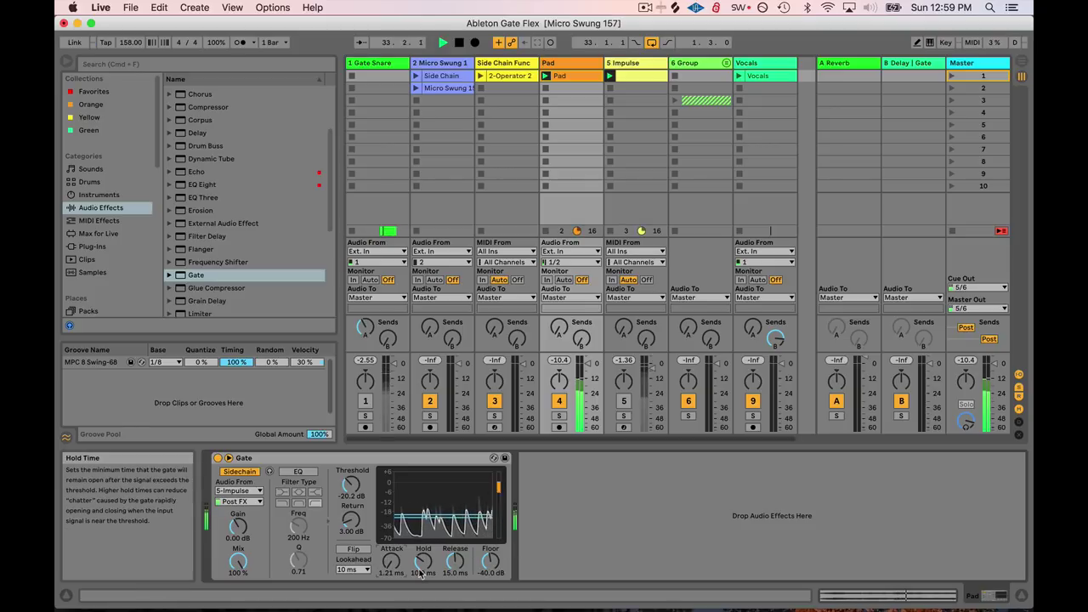
{"action": "key", "text": "space"}
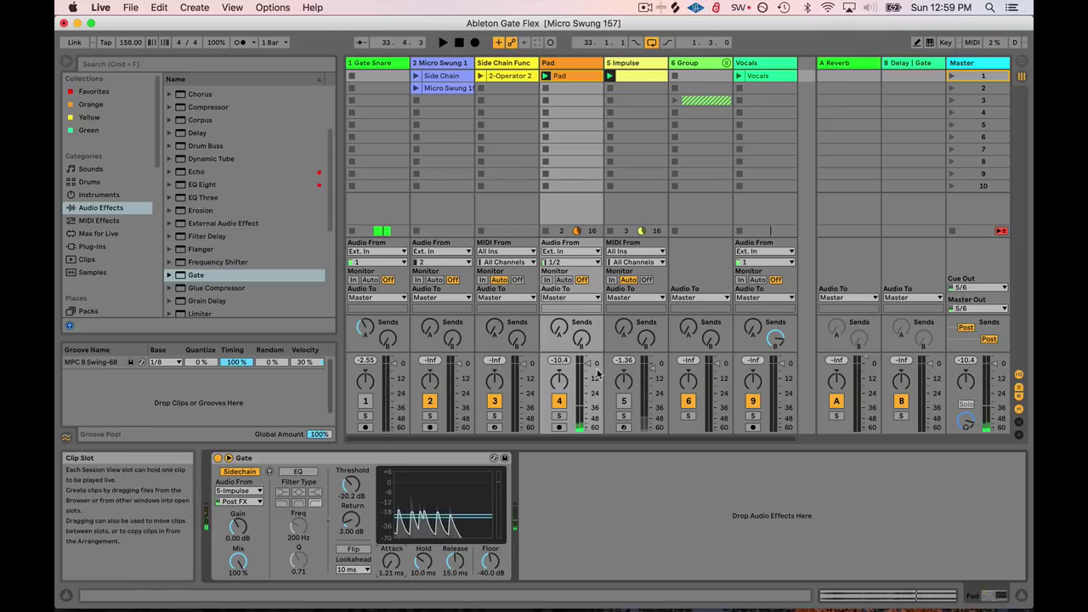
Step: Launch the second 2 Micro Swung 1 clip, raise the Pad track volume slightly, and set its Gate Floor to -inf dB
{"action": "left_click", "coordinate": [416, 88]}
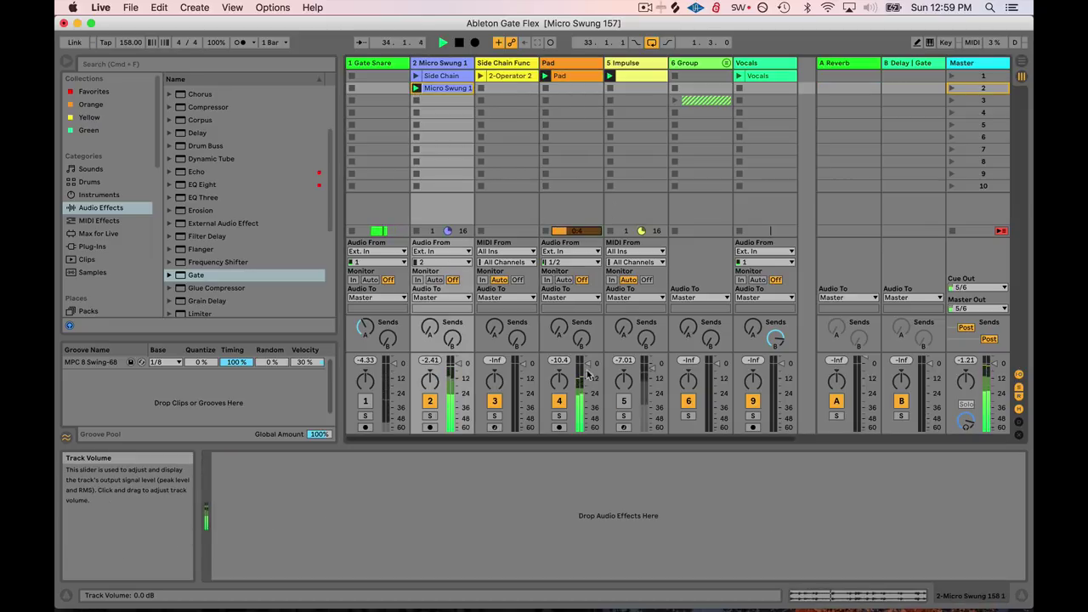
{"action": "left_click", "coordinate": [558, 65]}
{"action": "left_click_drag", "start_coordinate": [586, 363], "coordinate": [587, 358]}
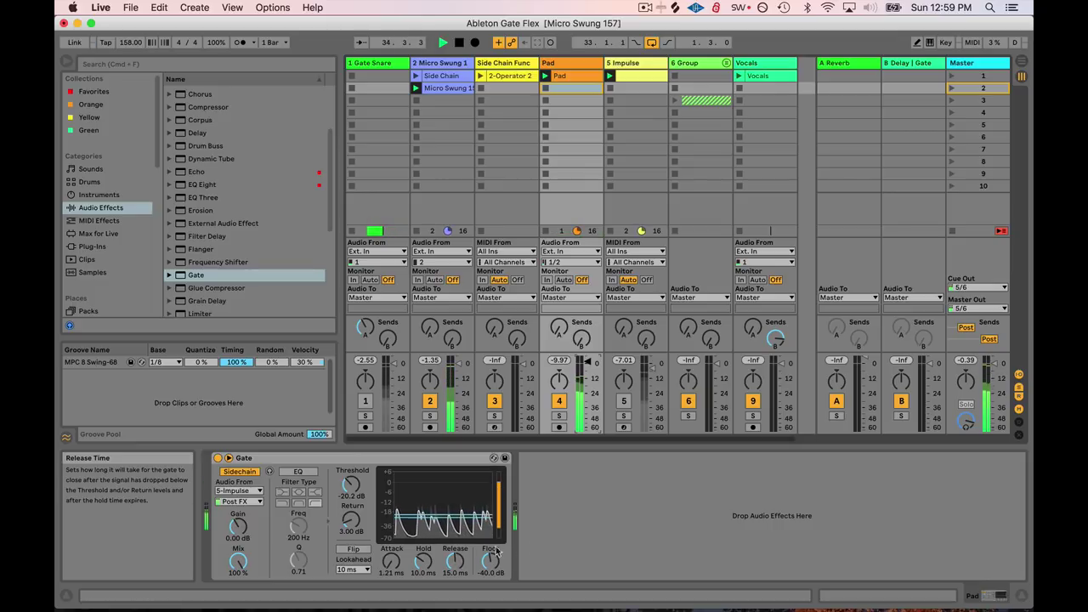
{"action": "left_click_drag", "start_coordinate": [497, 551], "coordinate": [497, 578]}
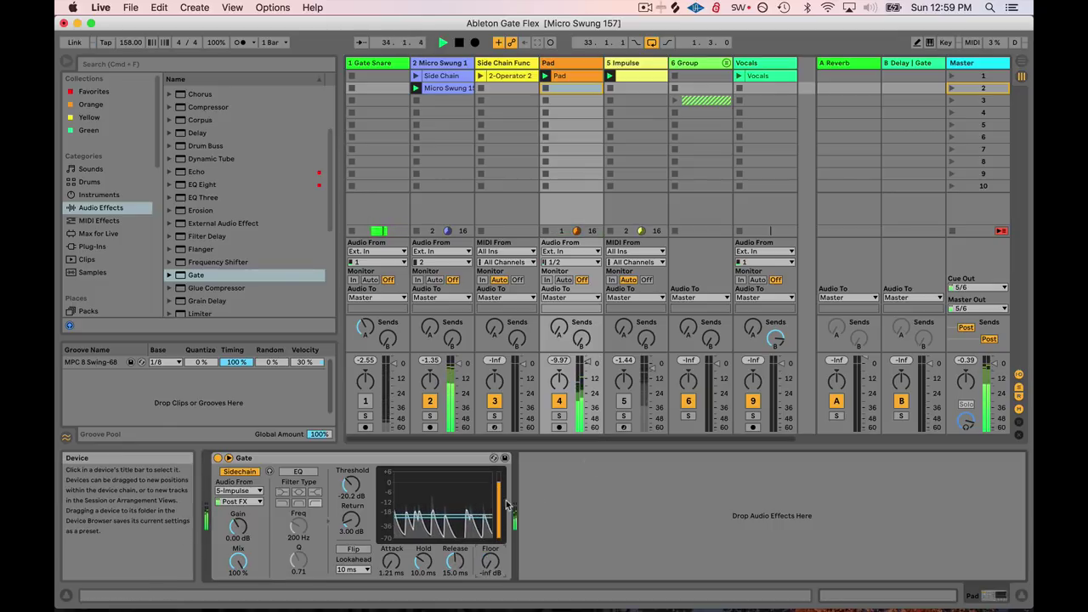
{"action": "key", "text": "space"}
Step: Replay the gated Pad with the drum loop to hear the effect of the -inf dB Floor
{"action": "left_click", "coordinate": [573, 63]}
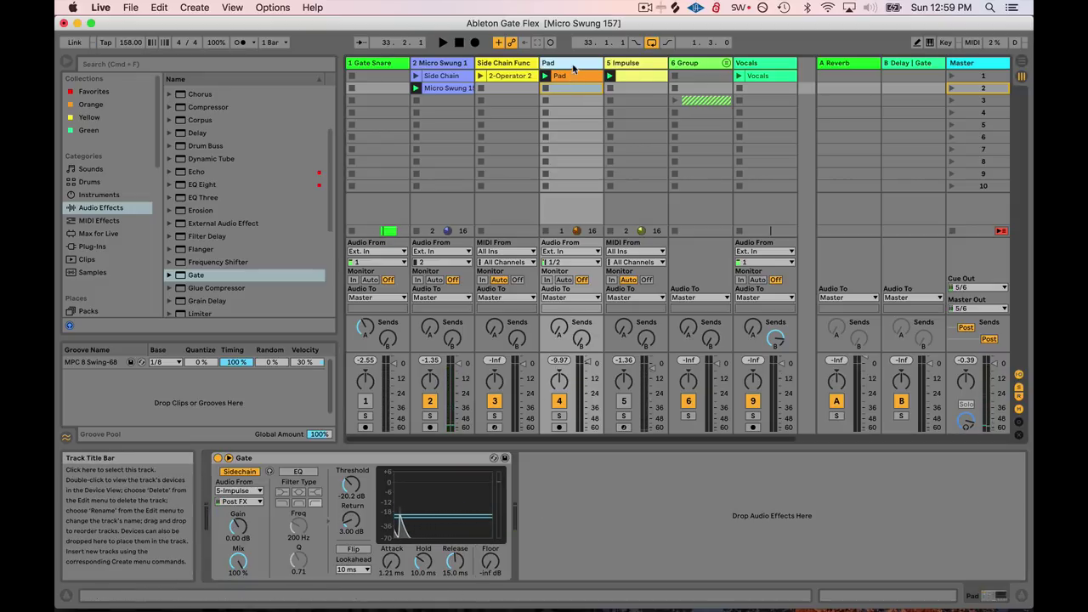
{"action": "left_click", "coordinate": [573, 75]}
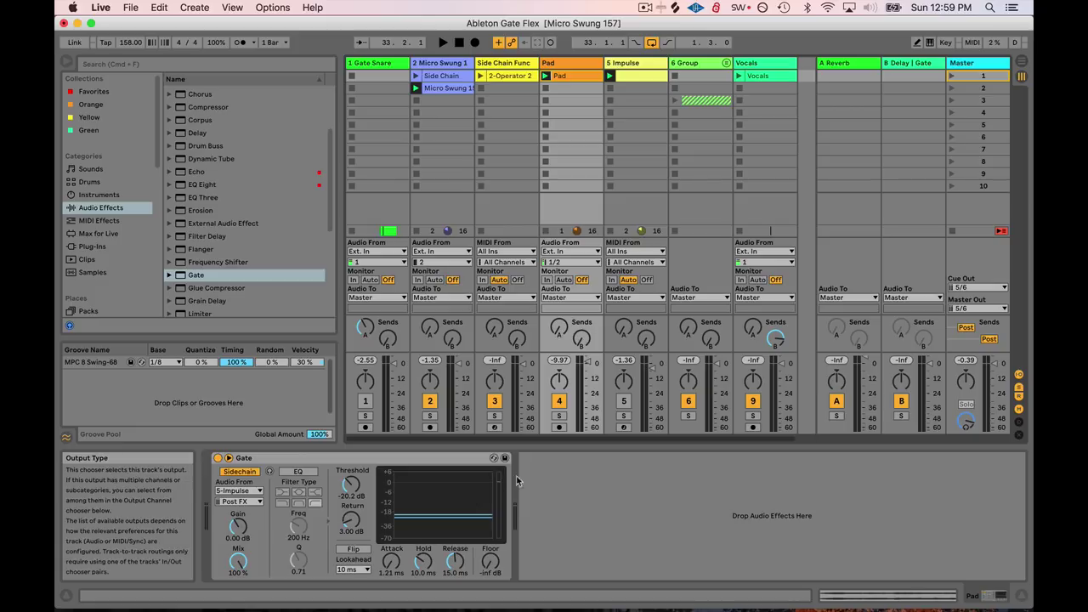
{"action": "key", "text": "space"}
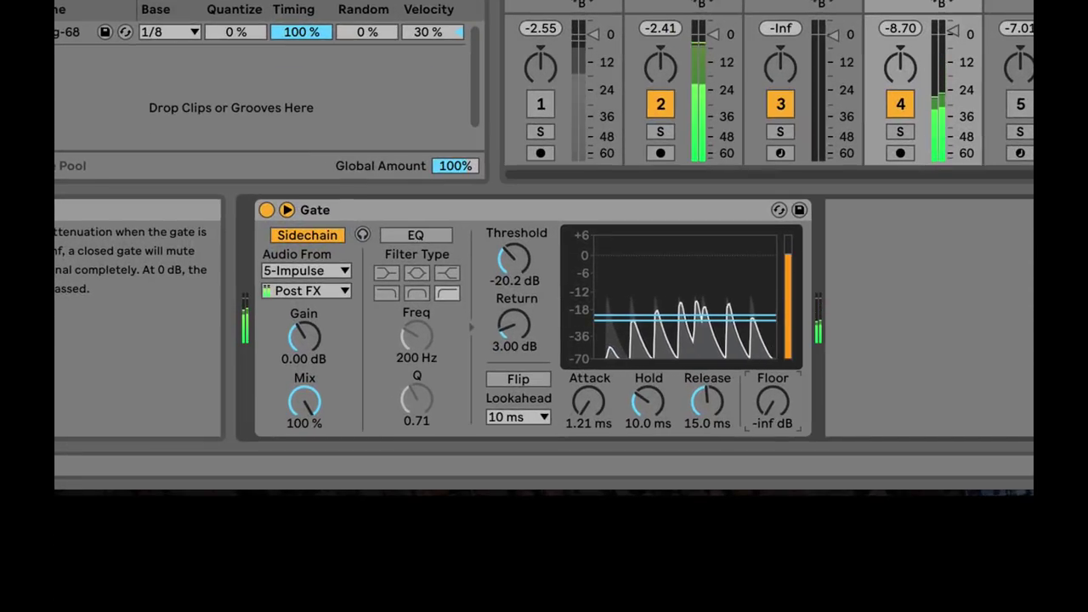
{"action": "mouse_move", "coordinate": [772, 401]}
{"action": "left_mouse_down"}
{"action": "mouse_move", "coordinate": [772, 355]}
{"action": "mouse_move", "coordinate": [772, 408]}
{"action": "left_mouse_up"}
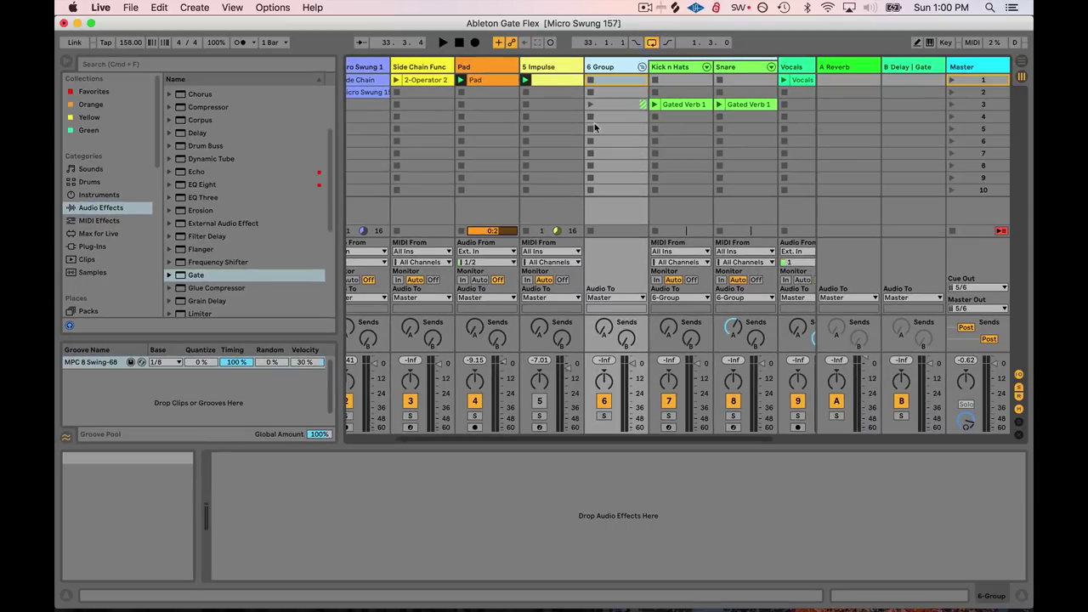
Step: Play scene 3 and unfold the 6 Group to show its Kick n Hats and Snare tracks
{"action": "left_click", "coordinate": [658, 64]}
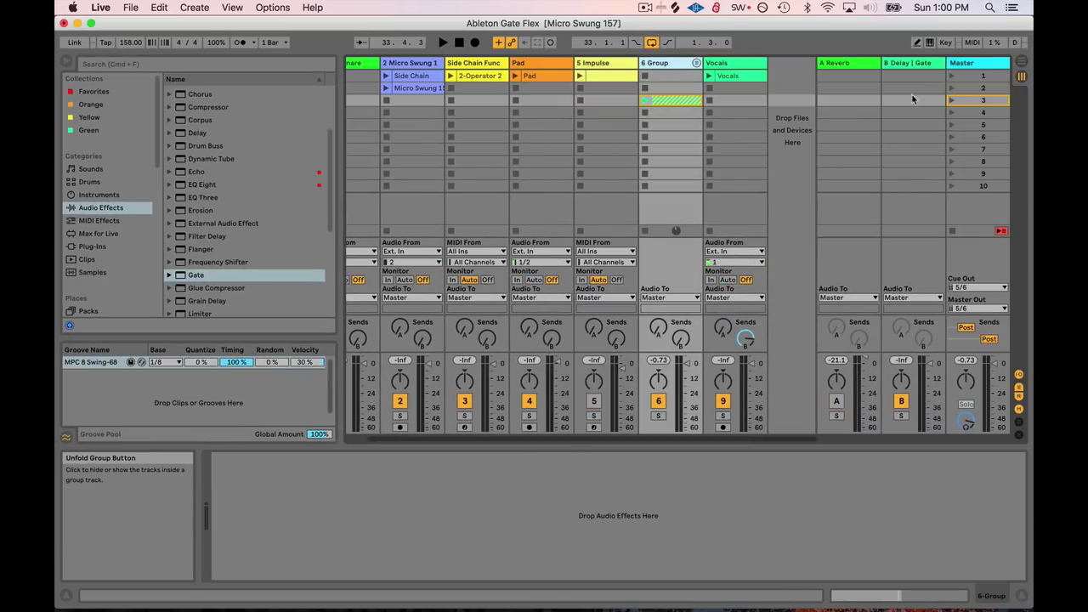
{"action": "left_click", "coordinate": [952, 101]}
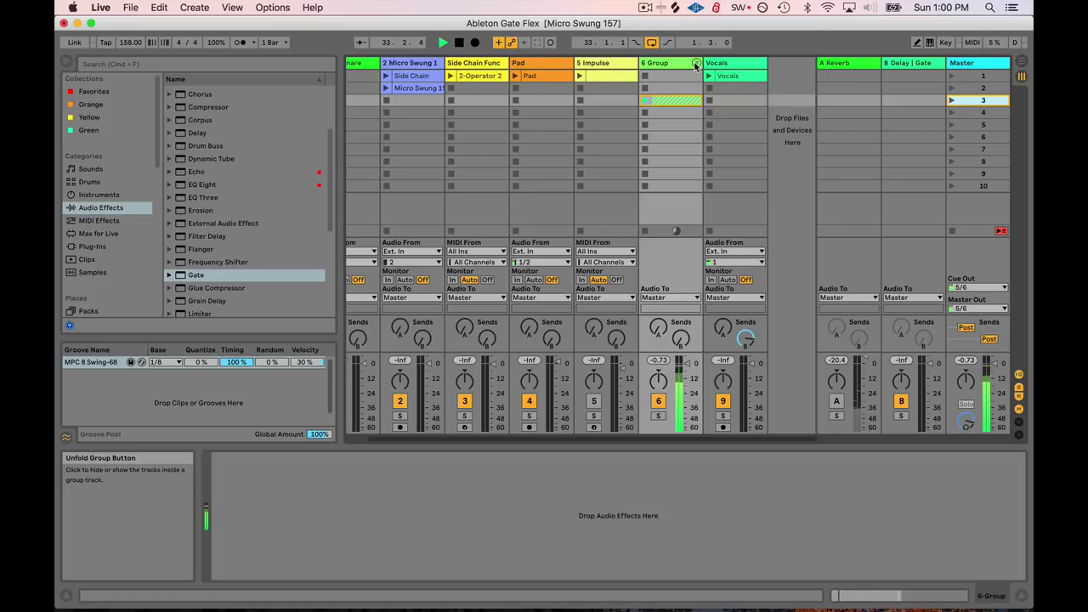
{"action": "left_click", "coordinate": [695, 63]}
{"action": "key", "text": "space"}
{"action": "left_click_drag", "start_coordinate": [719, 440], "coordinate": [799, 437]}
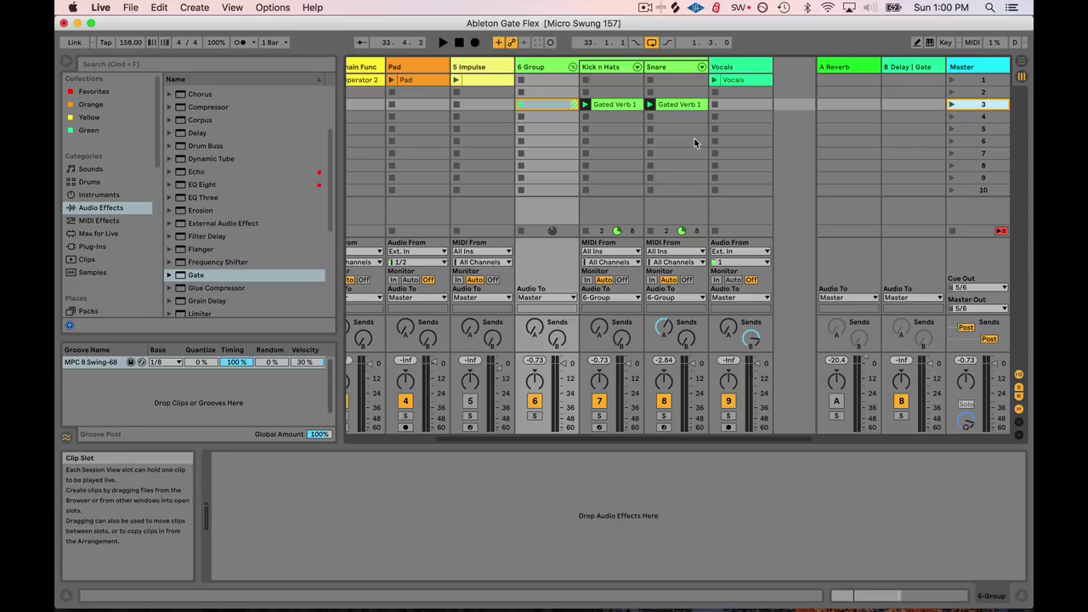
Step: Examine the devices on the Kick n Hats and Snare tracks and the Reverb on return A
{"action": "left_click", "coordinate": [605, 68]}
{"action": "left_click", "coordinate": [673, 68]}
{"action": "left_click", "coordinate": [621, 68]}
{"action": "left_click", "coordinate": [676, 69]}
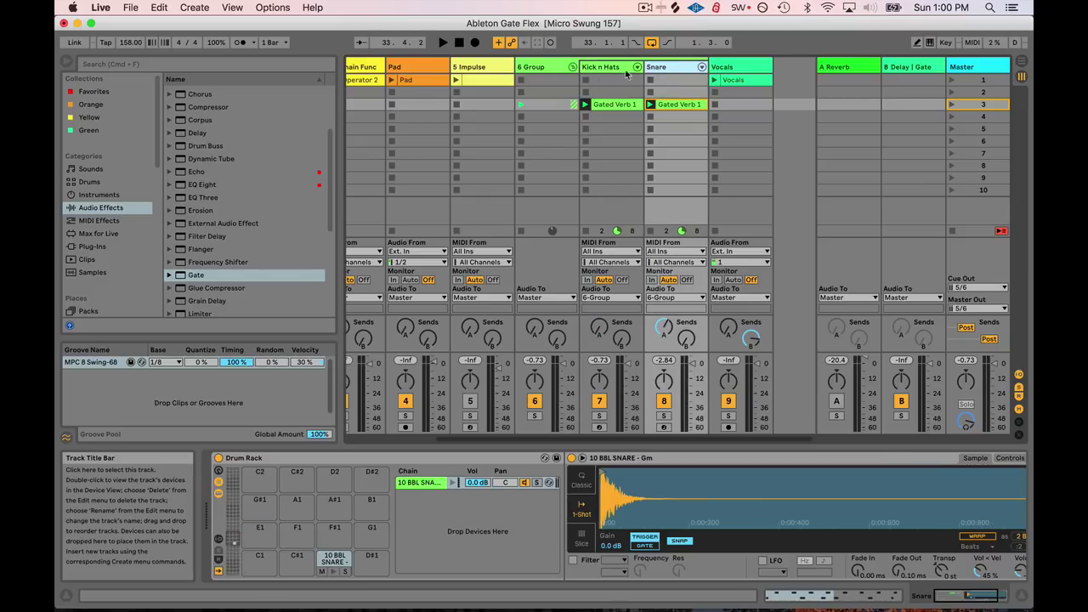
{"action": "left_click", "coordinate": [614, 68]}
{"action": "left_click", "coordinate": [670, 67]}
{"action": "left_click", "coordinate": [615, 68]}
{"action": "left_click", "coordinate": [664, 69]}
{"action": "left_click", "coordinate": [603, 68]}
{"action": "left_click", "coordinate": [559, 67]}
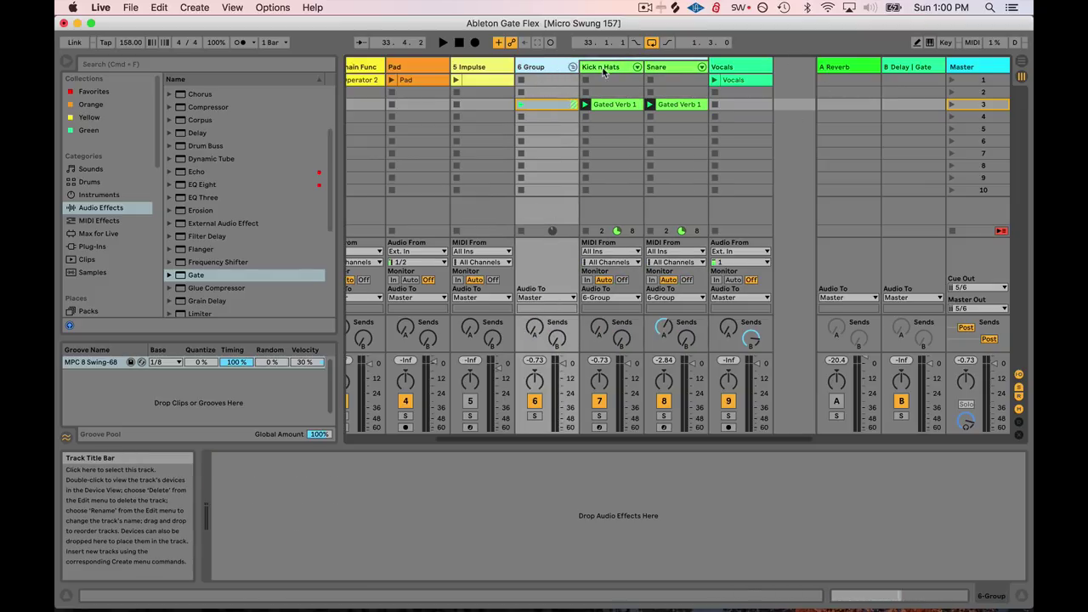
{"action": "left_click", "coordinate": [604, 72]}
{"action": "left_click", "coordinate": [671, 72]}
{"action": "left_click", "coordinate": [841, 70]}
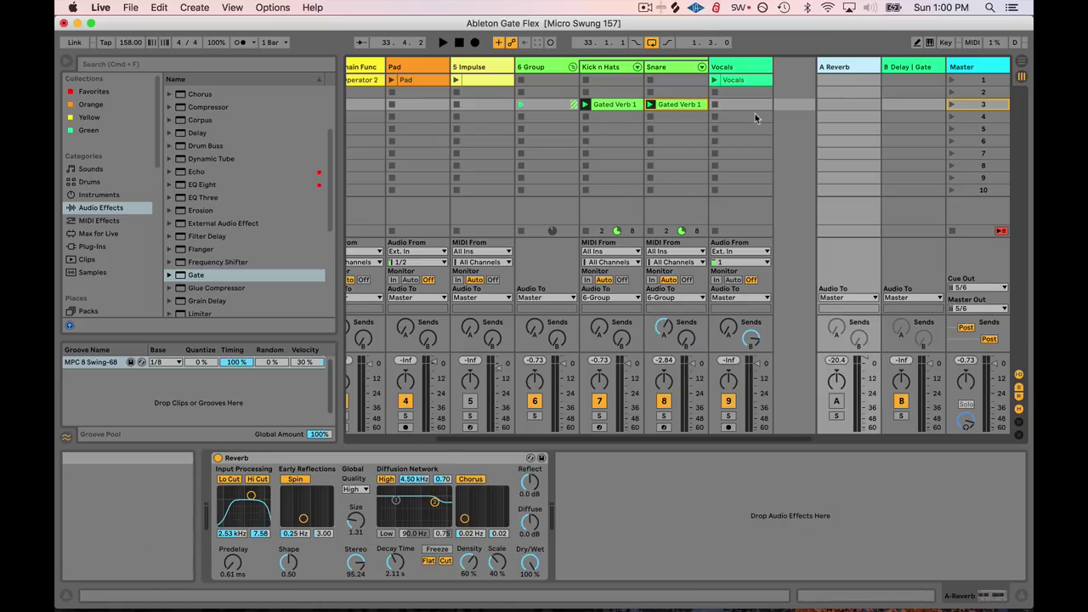
Step: Play the drum group and activate return A to hear the reverb on the snare
{"action": "key", "text": "space"}
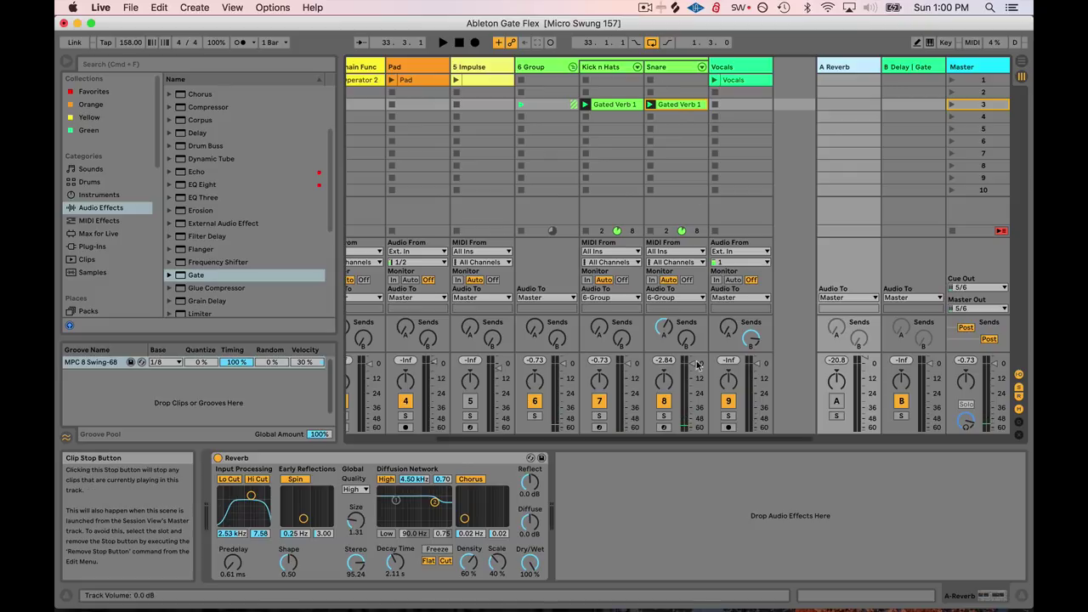
{"action": "left_click", "coordinate": [840, 400]}
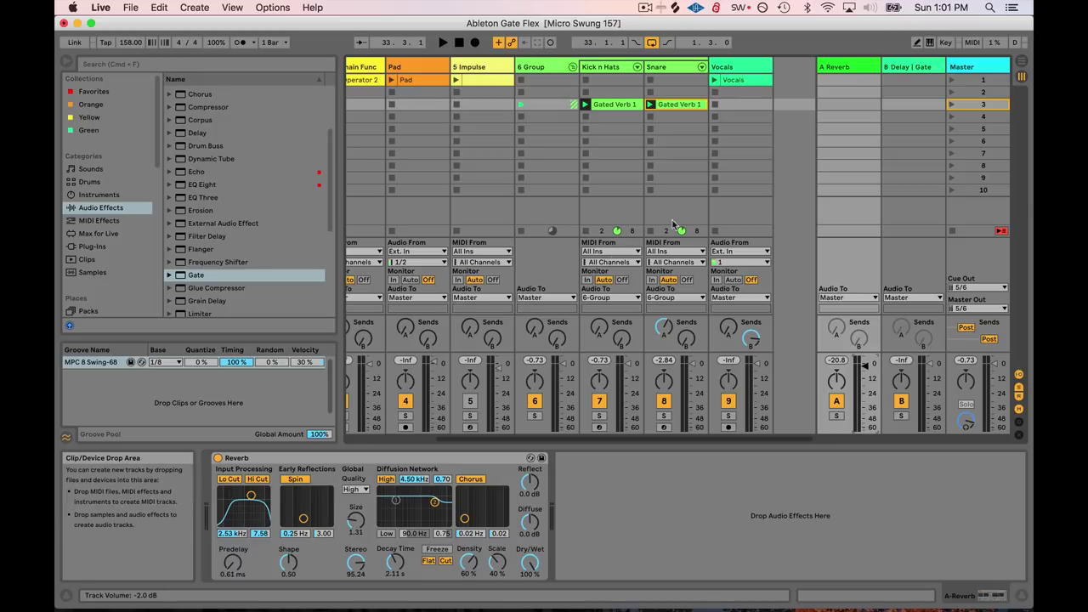
{"action": "key", "text": "space"}
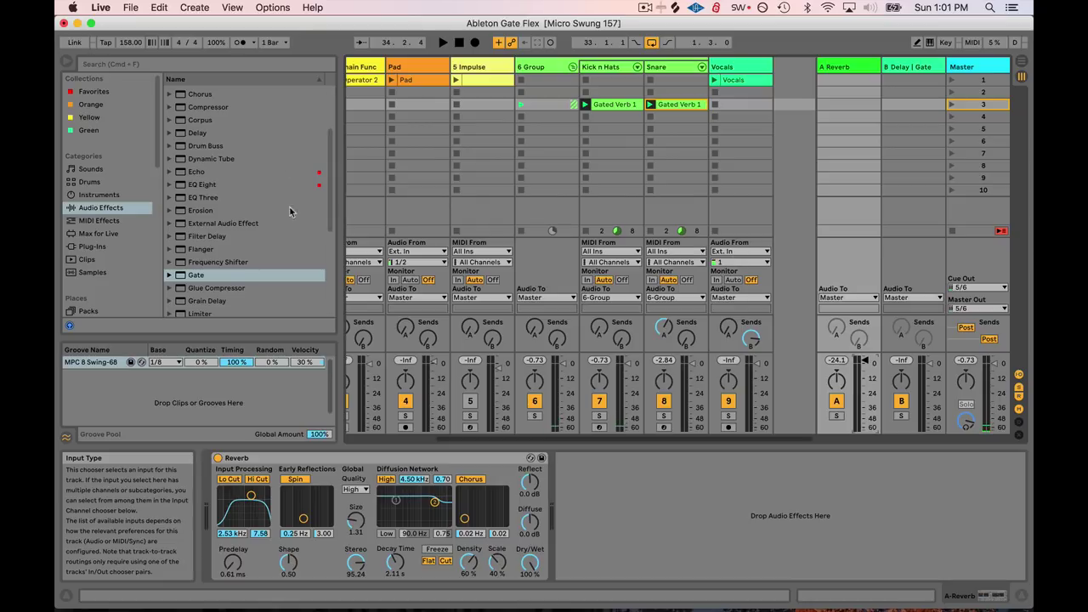
Step: Add a Gate after the Reverb on return A, set its Threshold to -37.6 dB, and audition the drums
{"action": "left_click_drag", "start_coordinate": [202, 277], "coordinate": [609, 490]}
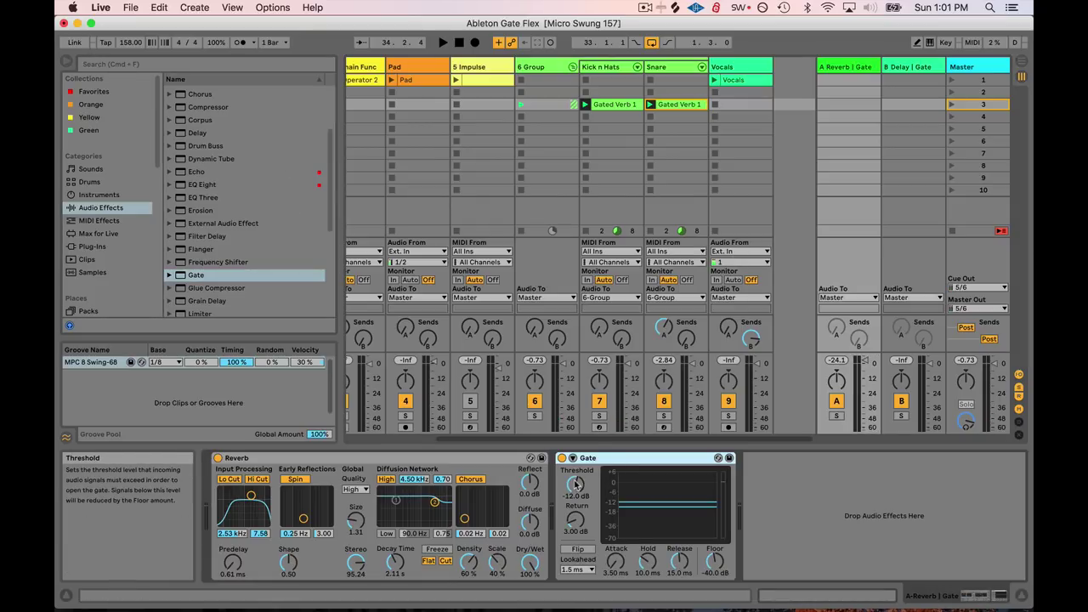
{"action": "mouse_move", "coordinate": [574, 484]}
{"action": "left_mouse_down"}
{"action": "mouse_move", "coordinate": [574, 520]}
{"action": "mouse_move", "coordinate": [574, 471]}
{"action": "left_mouse_up"}
{"action": "key", "text": "space"}
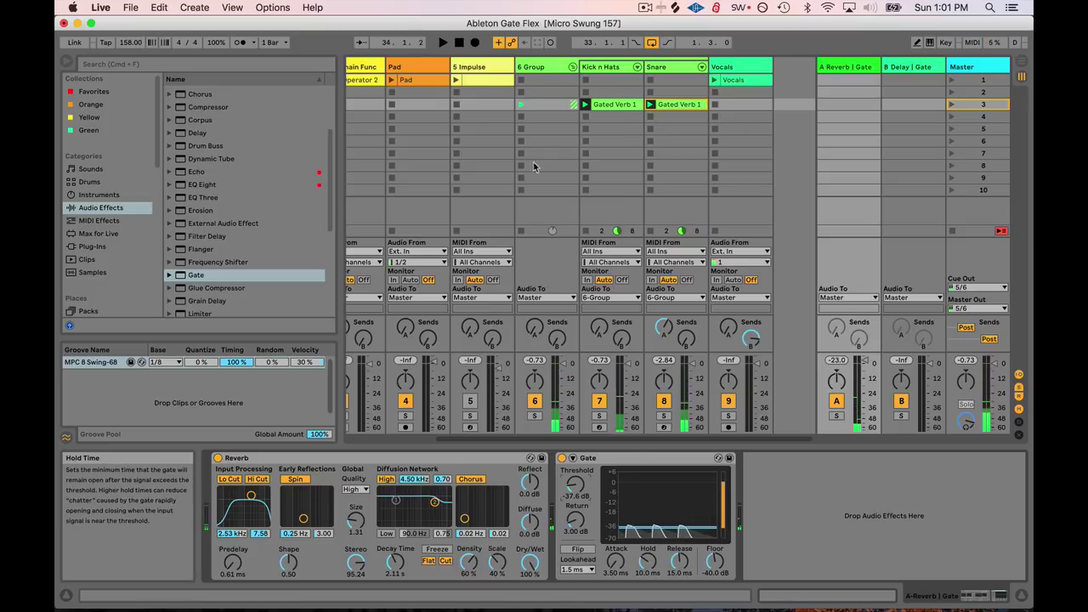
{"action": "key", "text": "space"}
Step: Measure the duration of a 1/32-note selection on an empty stretch of the Arrangement, then return to Session View
{"action": "left_click", "coordinate": [1020, 61]}
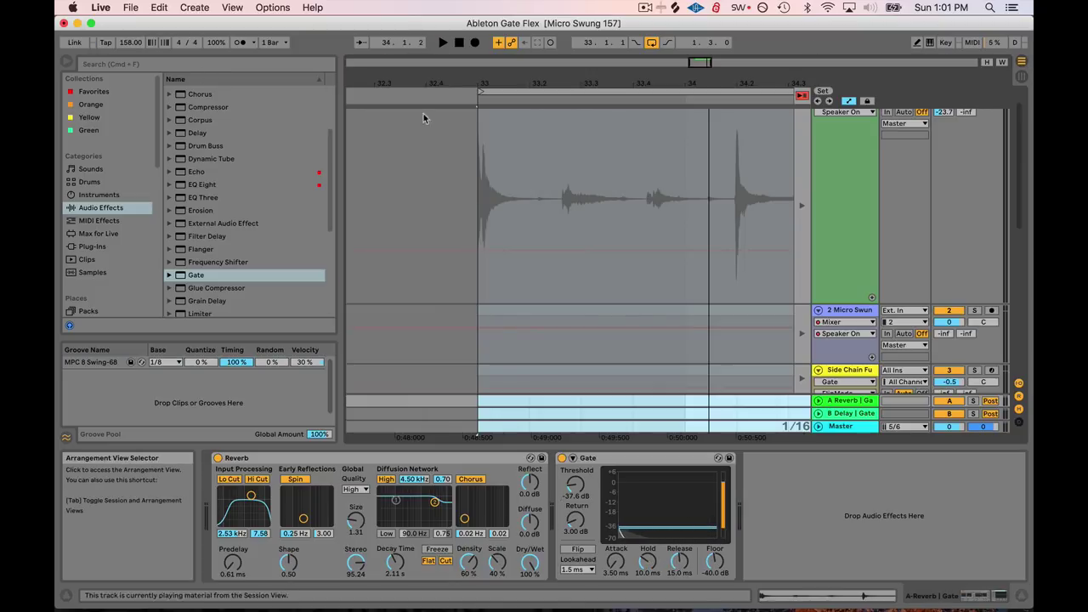
{"action": "left_click_drag", "start_coordinate": [738, 76], "coordinate": [871, 17]}
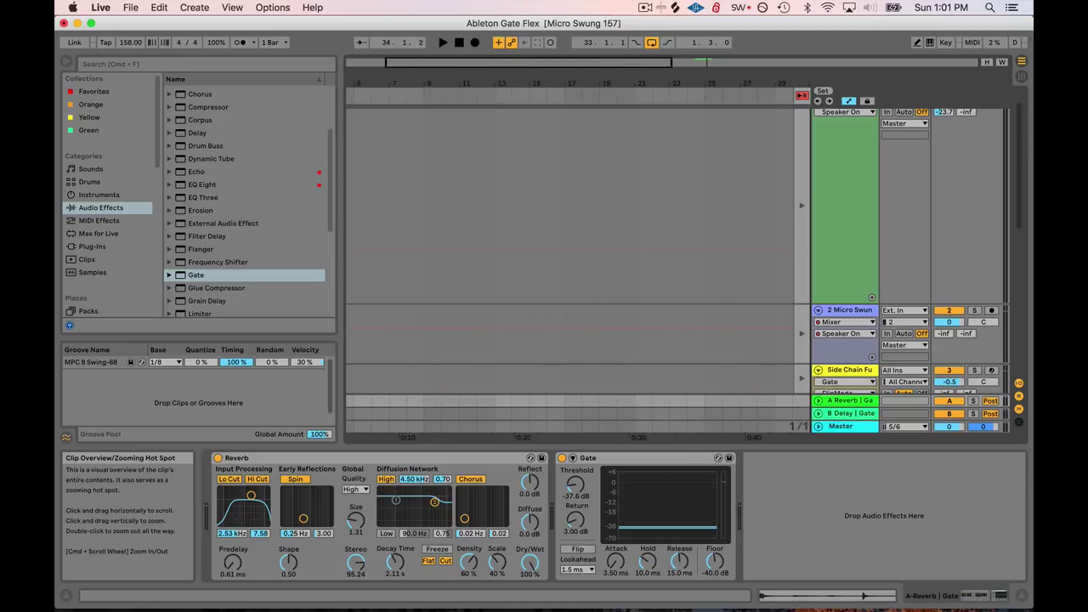
{"action": "right_click", "coordinate": [533, 228]}
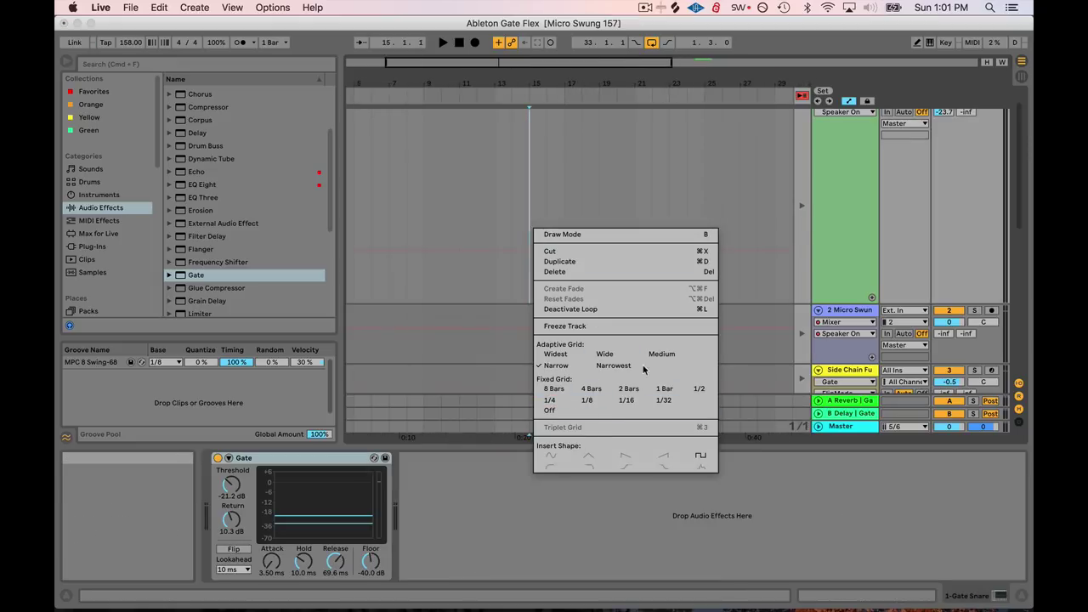
{"action": "left_click", "coordinate": [568, 368]}
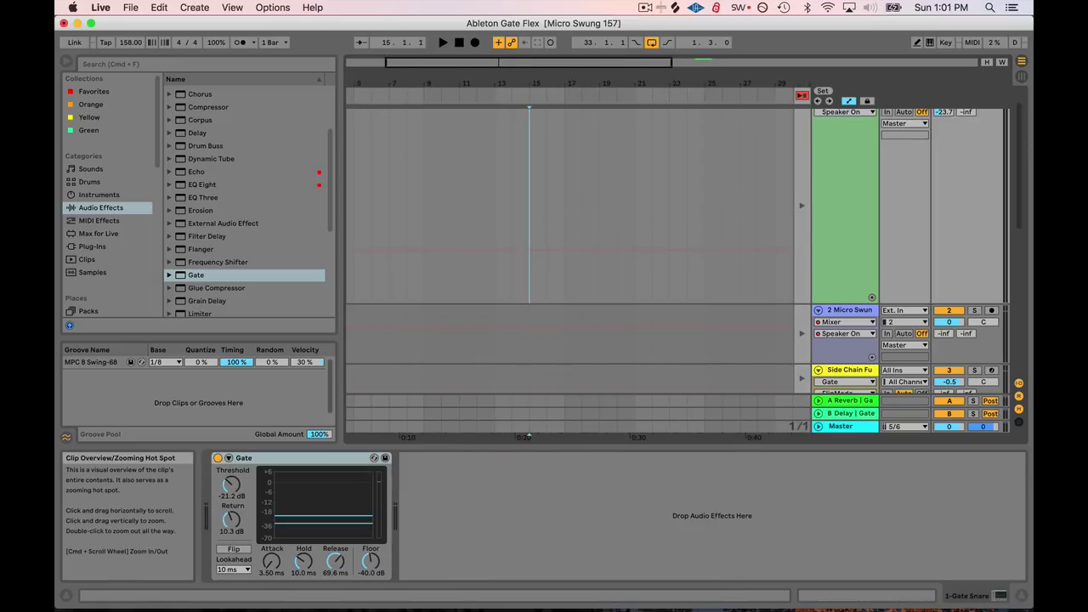
{"action": "left_click_drag", "start_coordinate": [533, 83], "coordinate": [473, 231]}
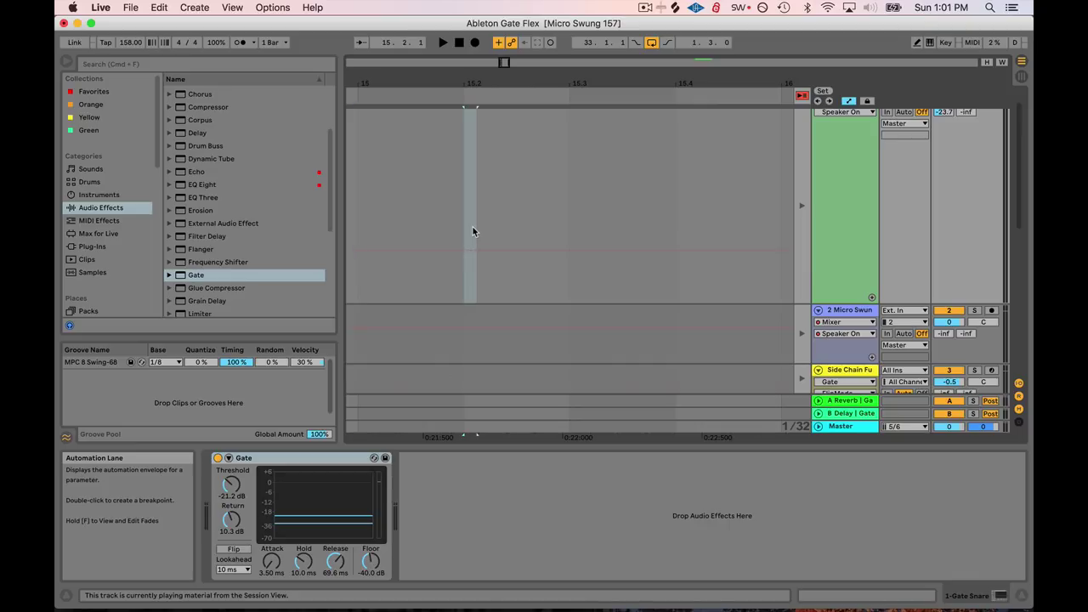
{"action": "key", "text": "Down"}
{"action": "key", "text": "Down"}
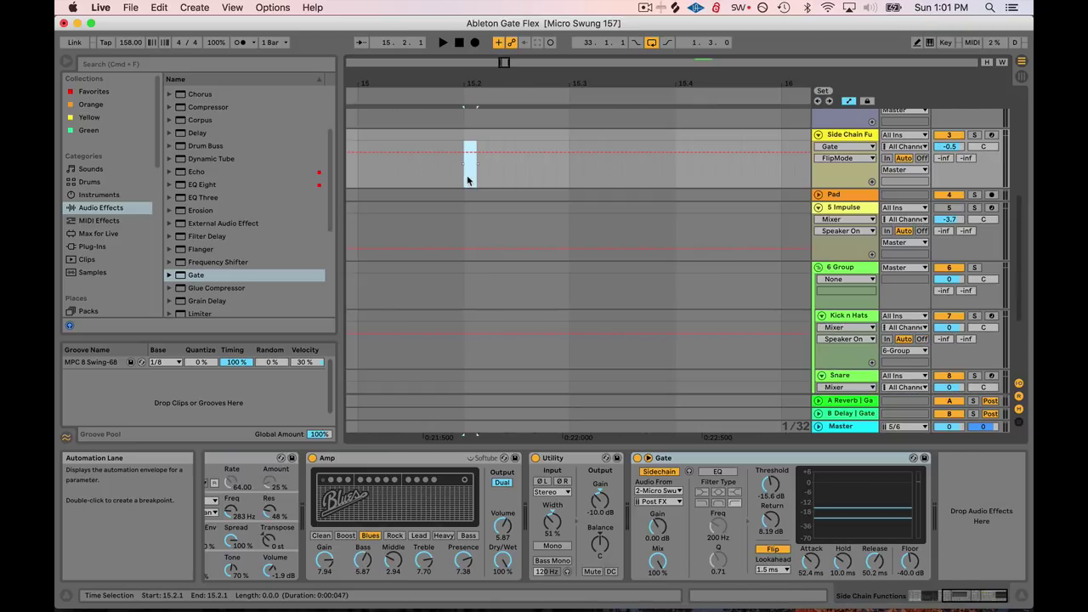
{"action": "left_click", "coordinate": [1020, 76]}
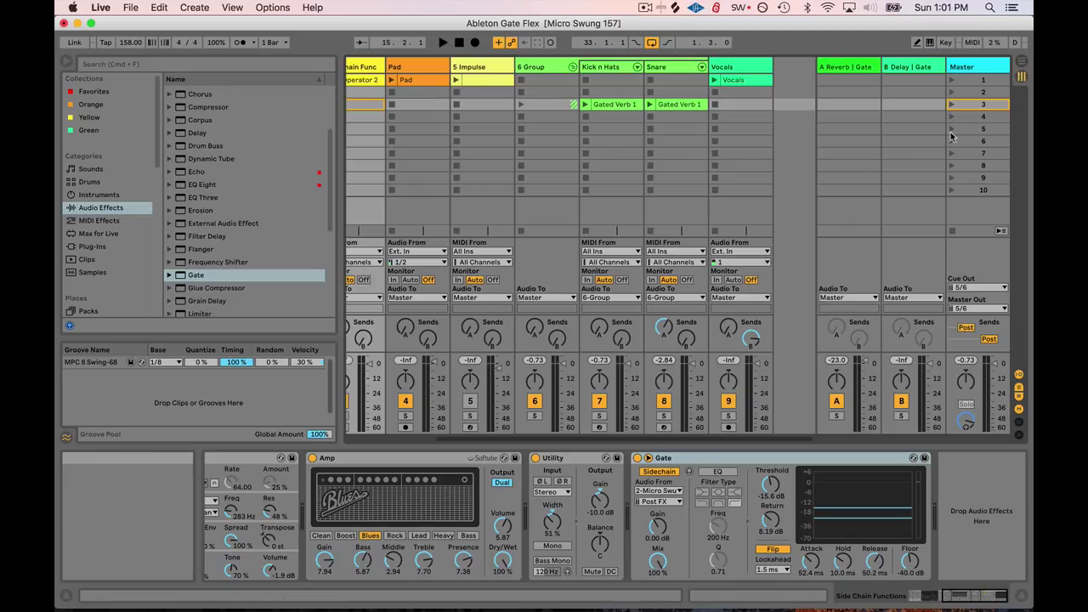
Step: Set return A's Gate Hold to 47.0 ms and Release to 0.51 ms, and play scene 3
{"action": "left_click", "coordinate": [841, 67]}
{"action": "left_click_drag", "start_coordinate": [647, 561], "coordinate": [647, 548]}
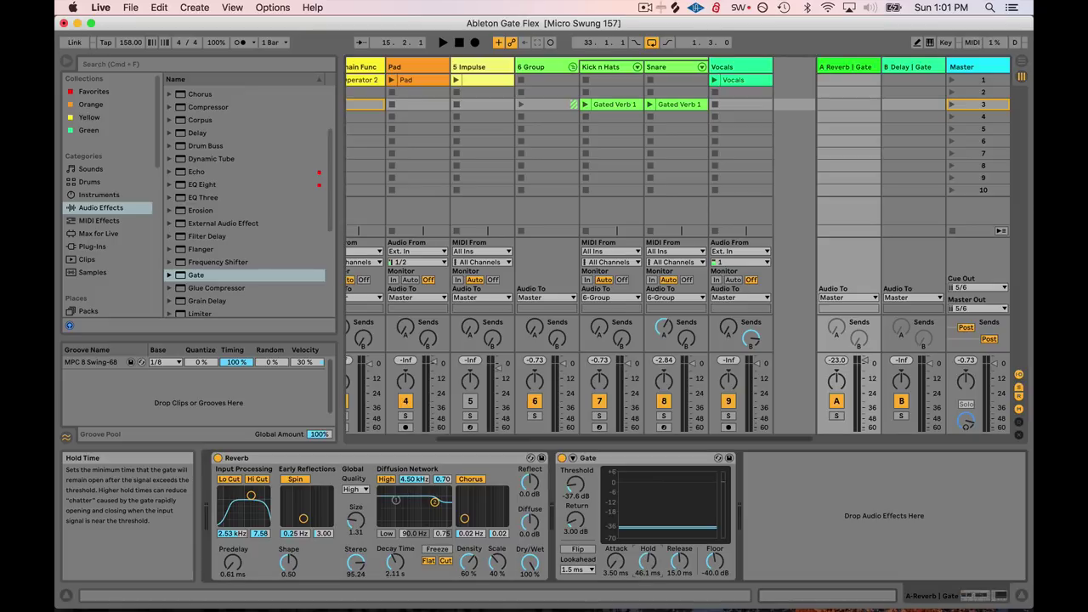
{"action": "left_click_drag", "start_coordinate": [647, 561], "coordinate": [647, 559]}
{"action": "left_click_drag", "start_coordinate": [679, 561], "coordinate": [679, 586]}
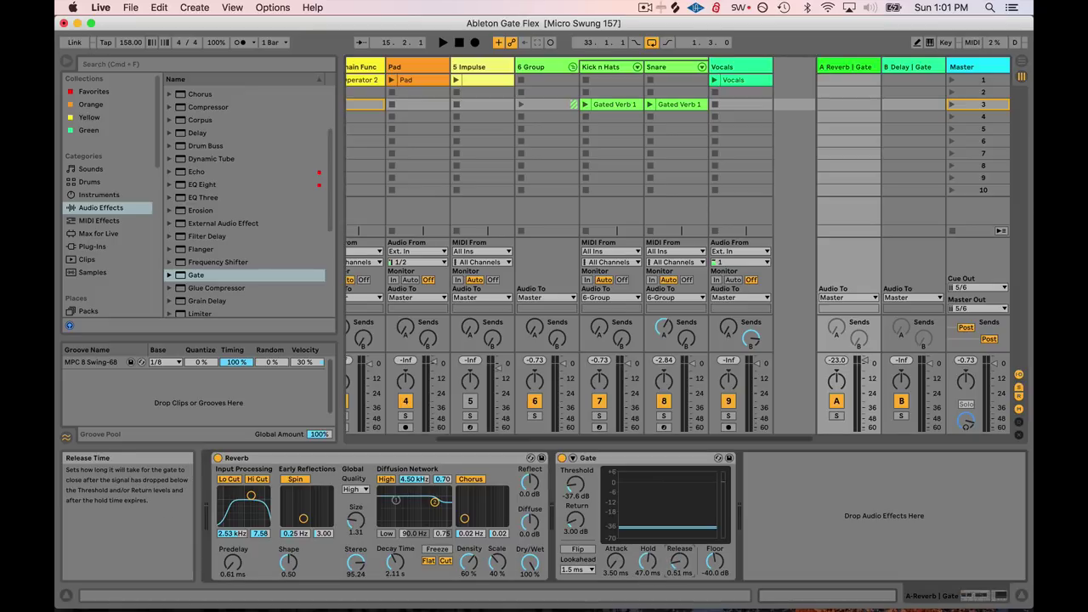
{"action": "key", "text": "Return"}
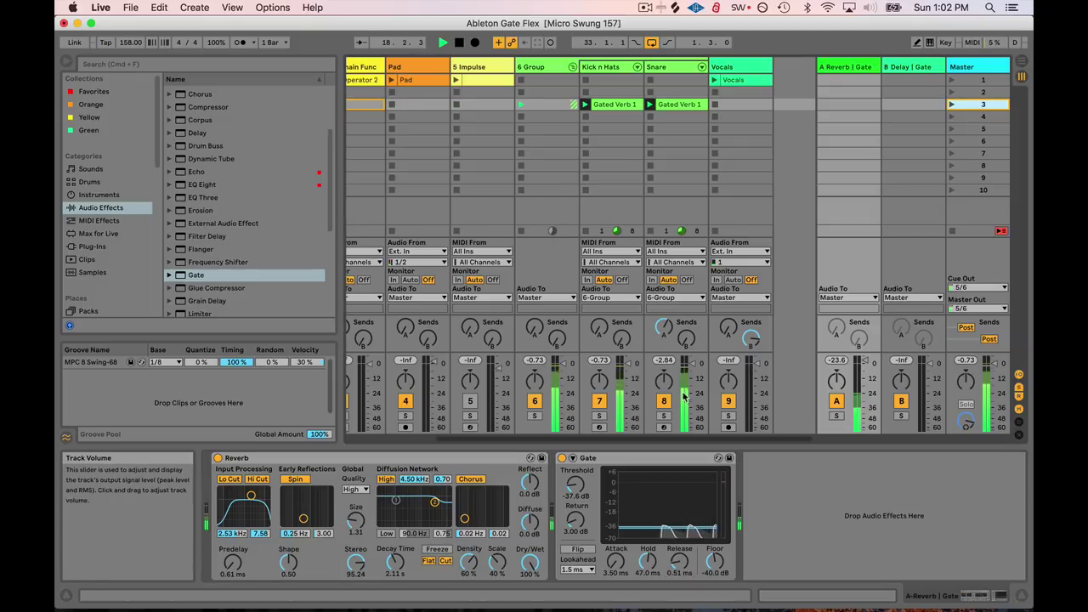
Step: Set return A's Gate Hold to 98.0 ms and audition the drums
{"action": "key", "text": "space"}
{"action": "left_click_drag", "start_coordinate": [647, 564], "coordinate": [647, 544]}
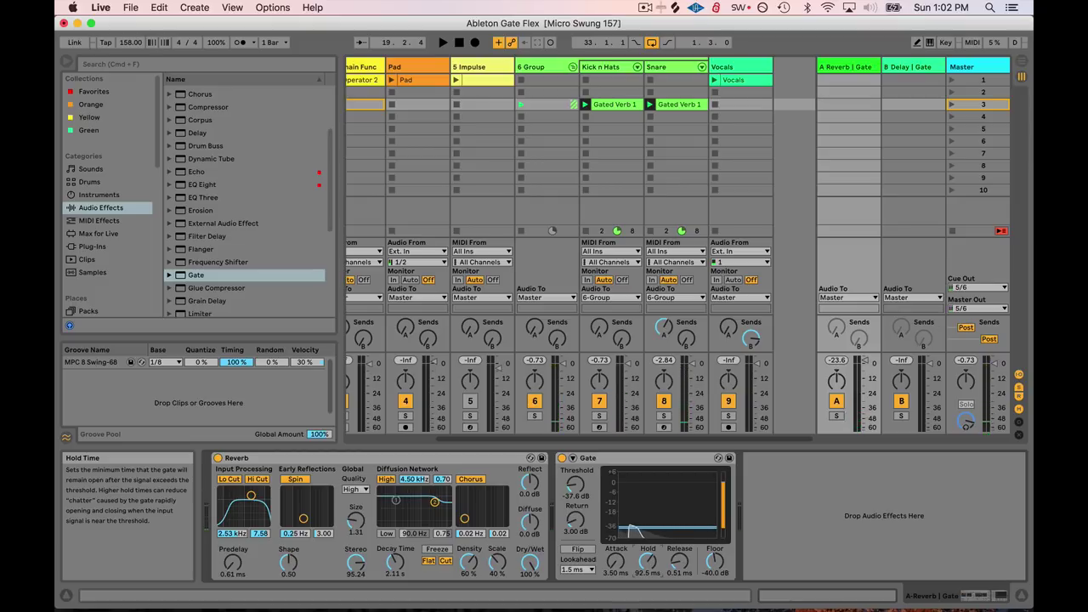
{"action": "key", "text": "space"}
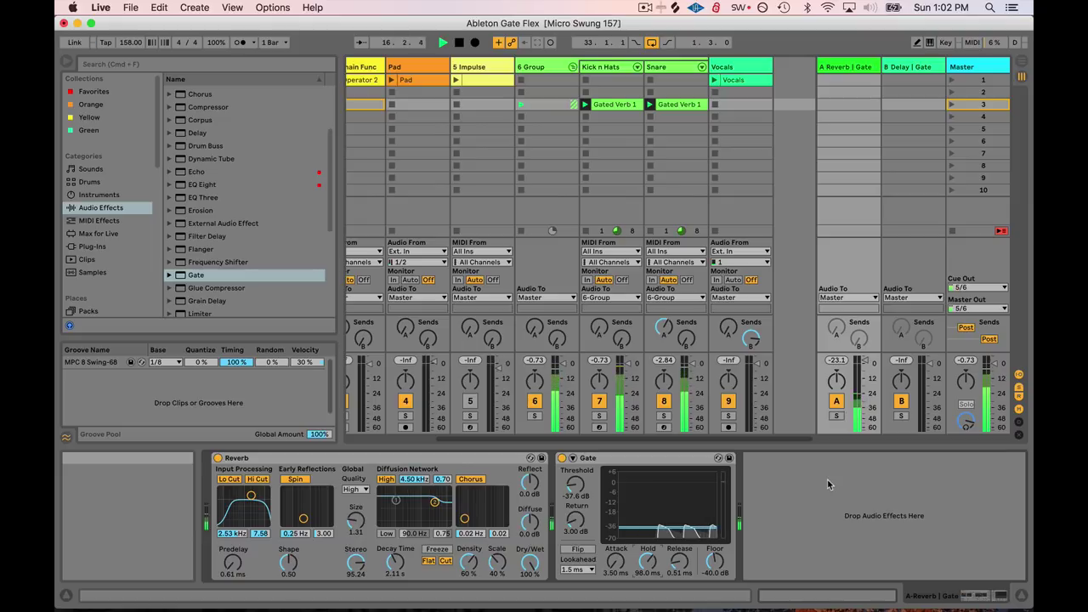
{"action": "key", "text": "space"}
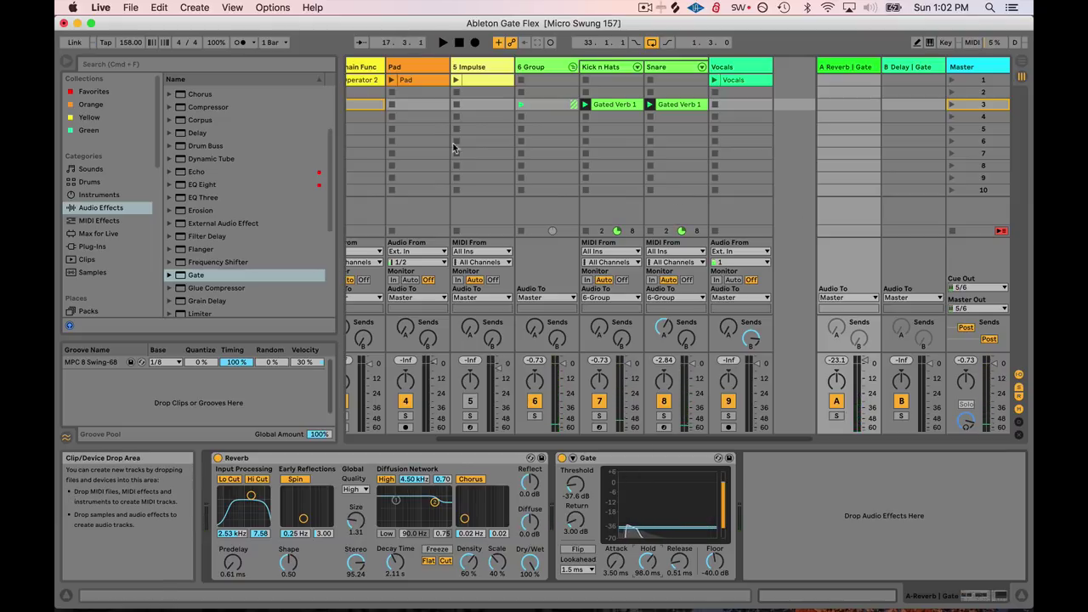
Step: Enable Sidechain on return A's Gate and choose the Snare track as its audio source
{"action": "left_click", "coordinate": [608, 68]}
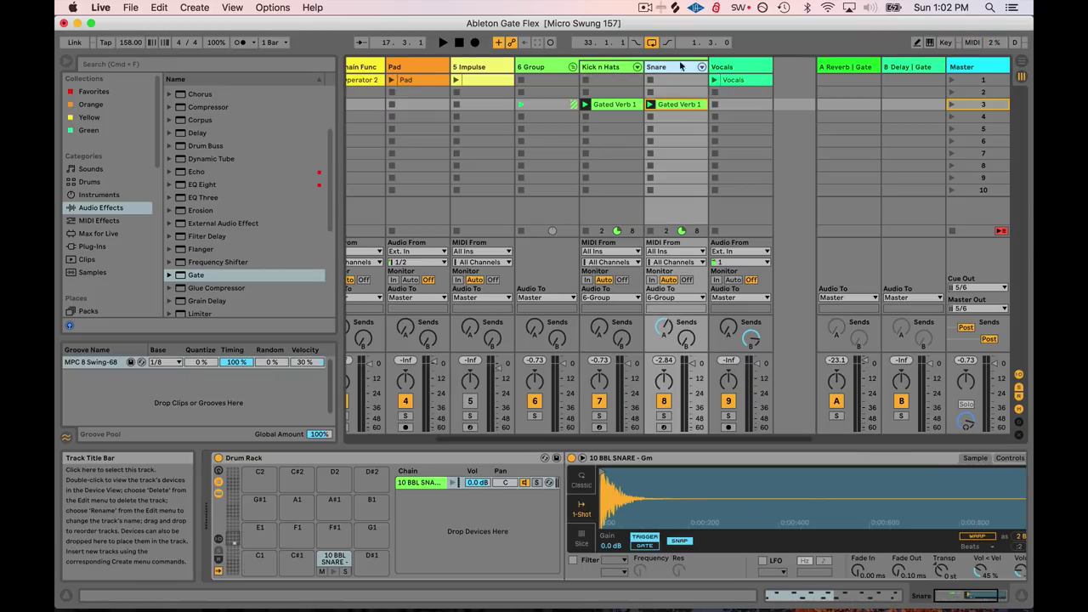
{"action": "left_click", "coordinate": [860, 70]}
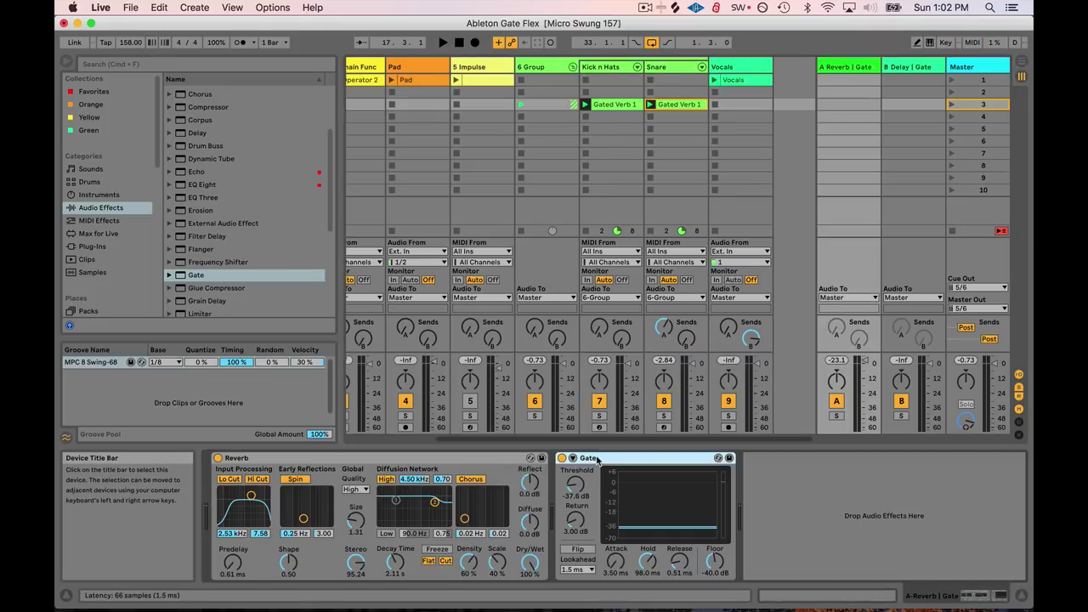
{"action": "left_click", "coordinate": [581, 538]}
{"action": "left_click", "coordinate": [572, 458]}
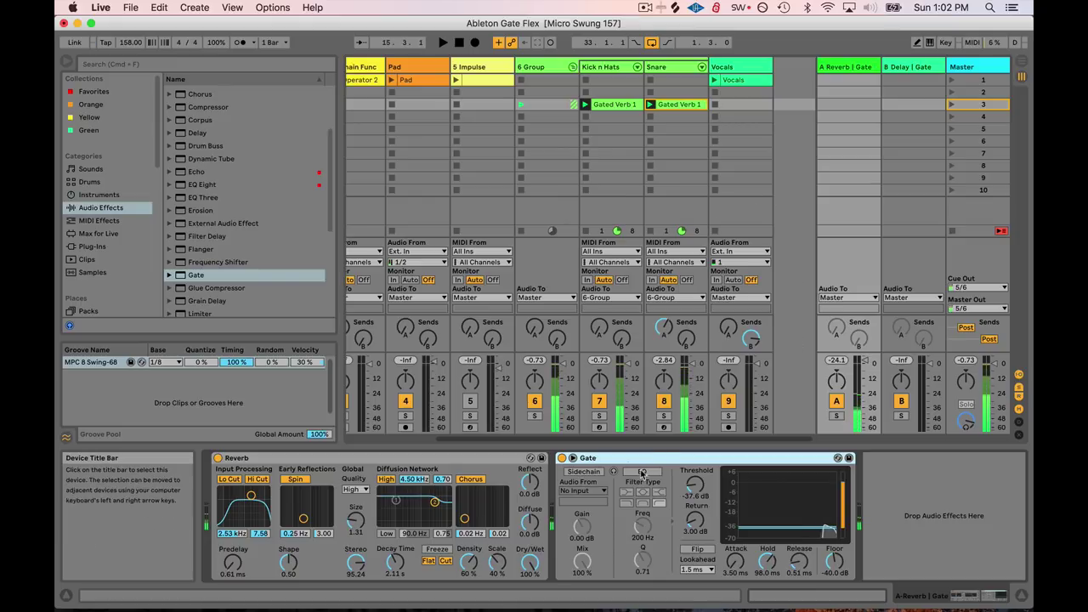
{"action": "left_click", "coordinate": [583, 471]}
{"action": "left_click", "coordinate": [592, 491]}
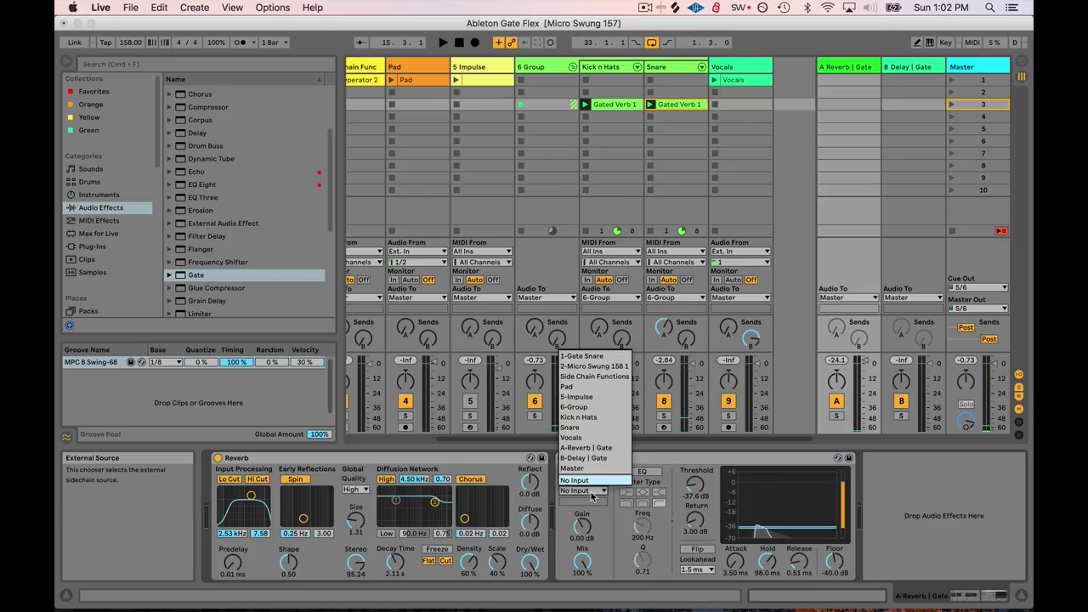
{"action": "left_click", "coordinate": [571, 427]}
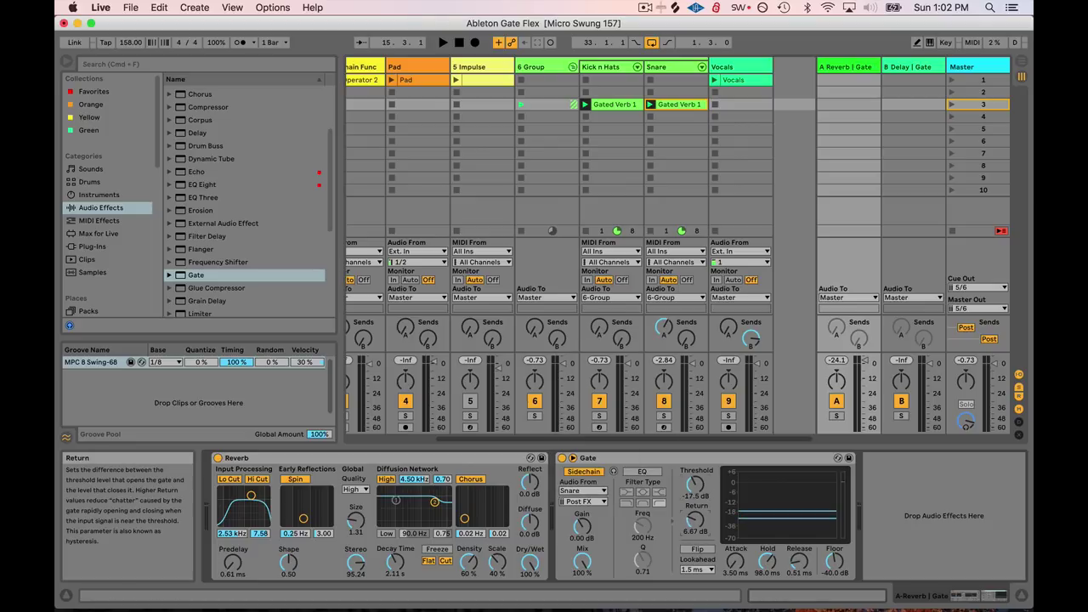
Step: Set the Gate's Threshold to -15.6 dB and Return to 2.29 dB while auditioning the drums
{"action": "mouse_move", "coordinate": [694, 521]}
{"action": "left_mouse_down"}
{"action": "mouse_move", "coordinate": [694, 498]}
{"action": "mouse_move", "coordinate": [694, 509]}
{"action": "left_mouse_up"}
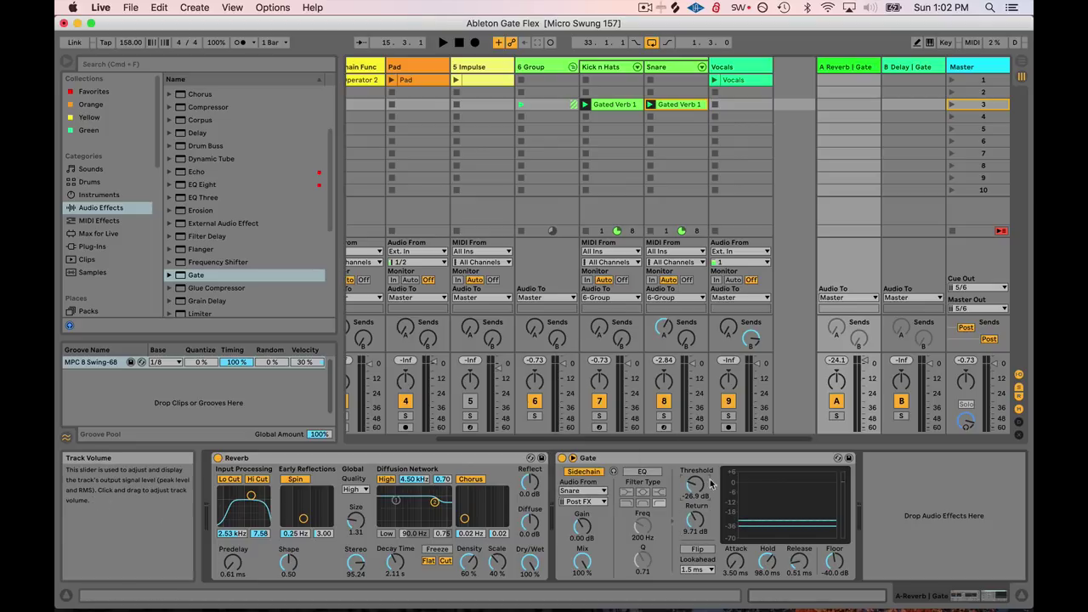
{"action": "key", "text": "space"}
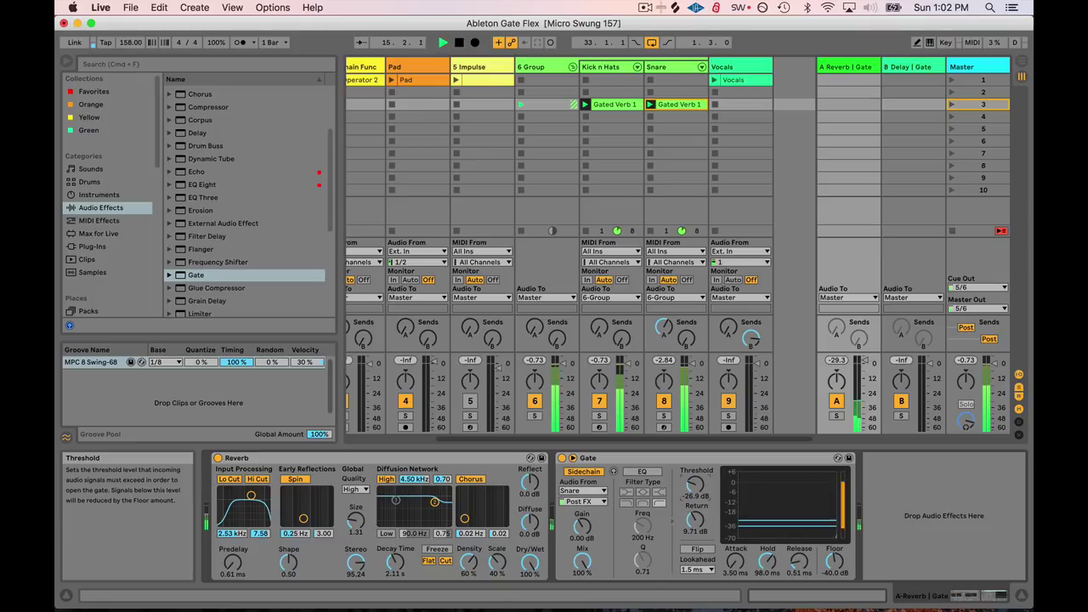
{"action": "left_click_drag", "start_coordinate": [694, 484], "coordinate": [694, 450]}
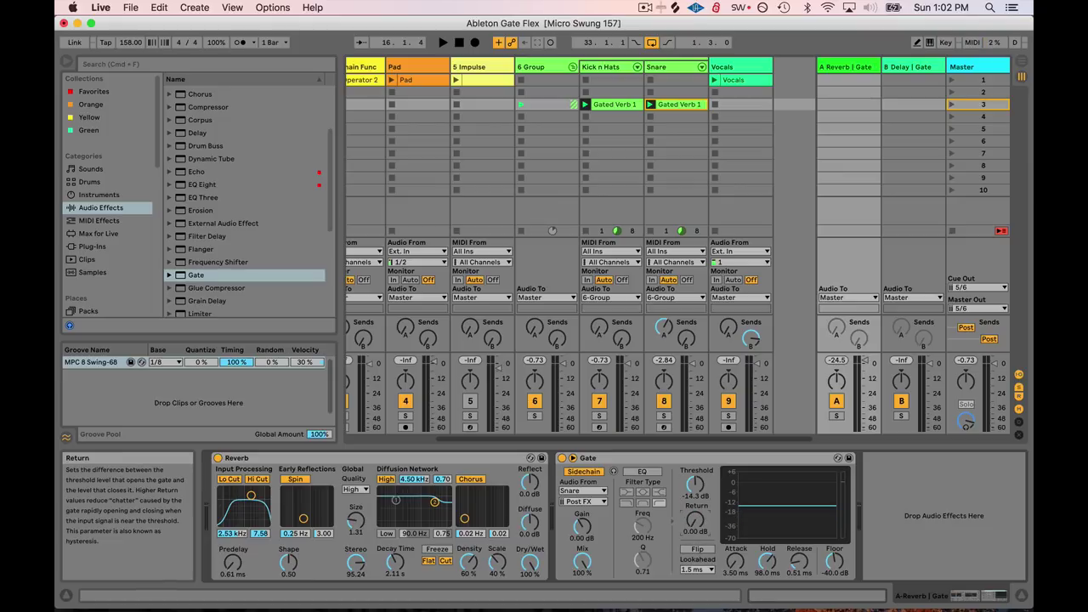
{"action": "key", "text": "space"}
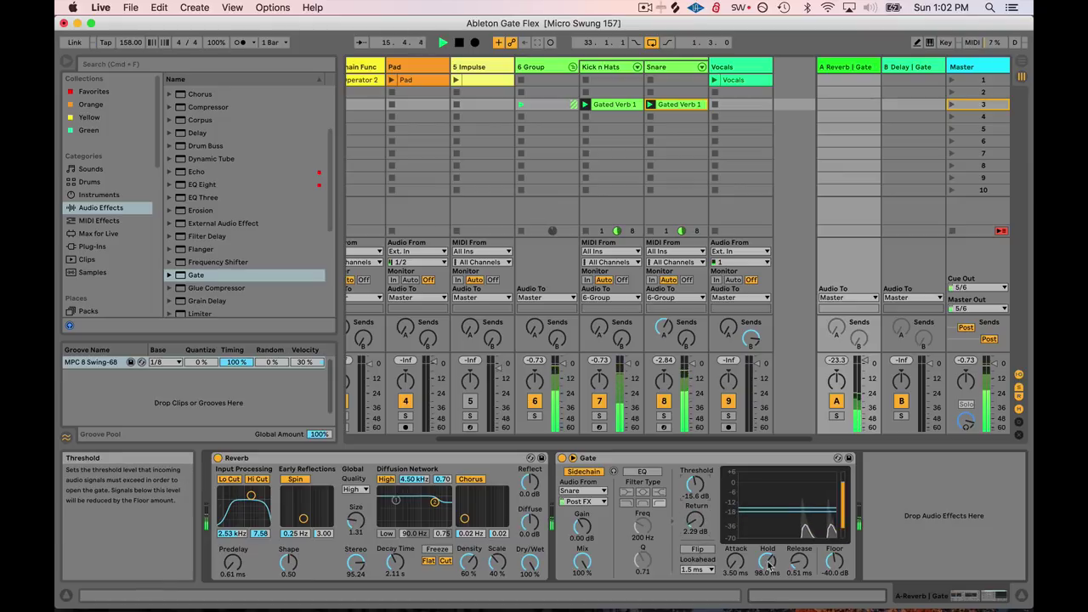
{"action": "key", "text": "space"}
Step: Set the Gate's Lookahead to 10 ms, Attack to 1.21 ms and Hold to 4.03 ms
{"action": "left_click", "coordinate": [697, 569]}
{"action": "left_click", "coordinate": [692, 586]}
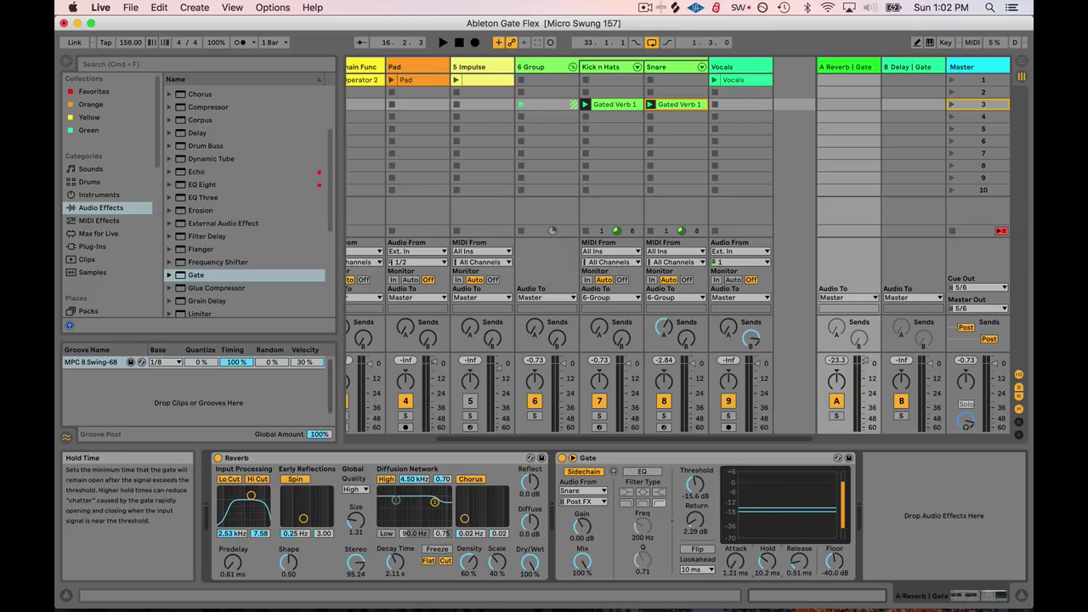
{"action": "left_click_drag", "start_coordinate": [773, 560], "coordinate": [773, 574]}
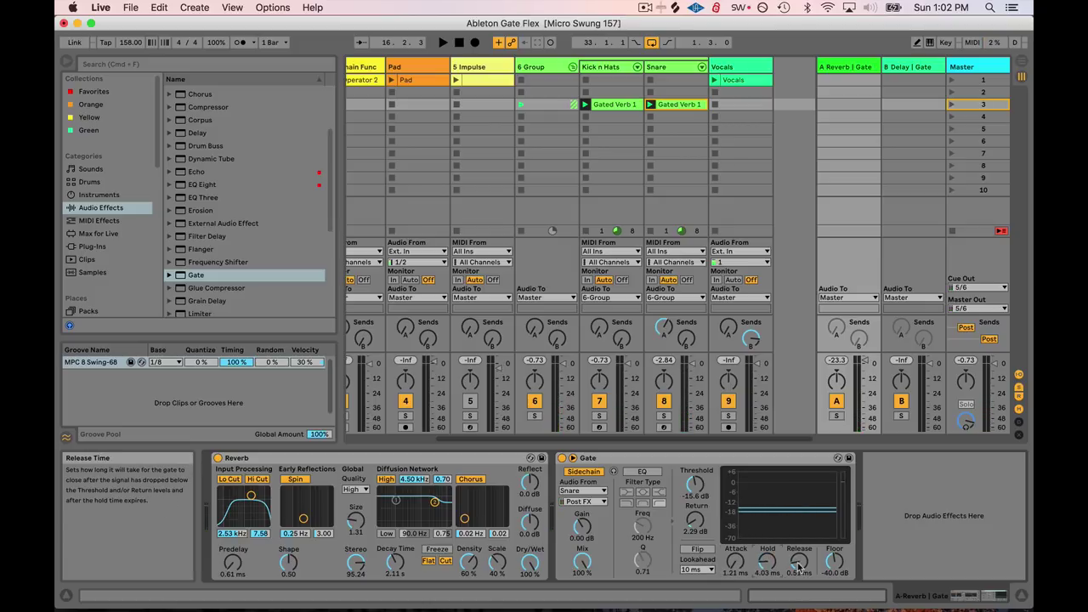
Step: Set the Gate's Threshold to -18.9 dB, Return to 3.62 dB and Release to 64.1 ms during drum playback
{"action": "key", "text": "space"}
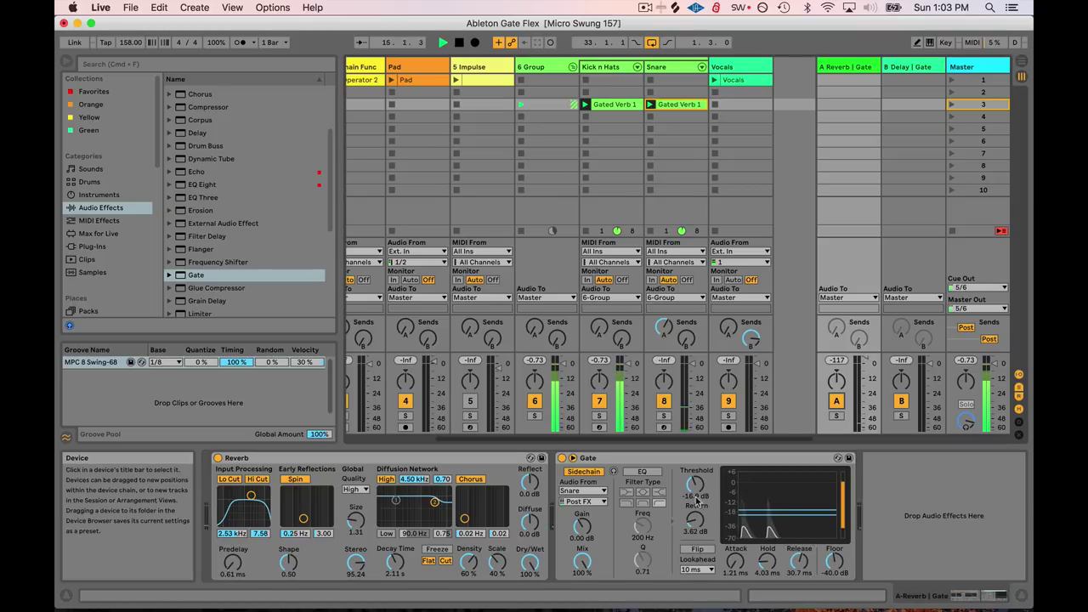
{"action": "left_click_drag", "start_coordinate": [695, 483], "coordinate": [695, 491]}
{"action": "left_click_drag", "start_coordinate": [798, 562], "coordinate": [798, 550]}
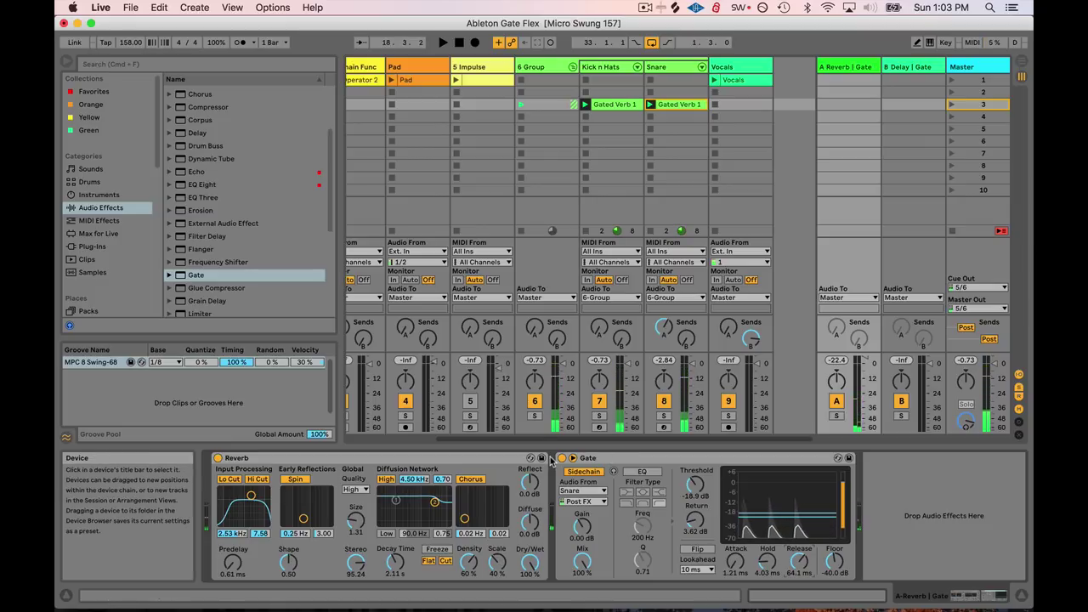
{"action": "key", "text": "space"}
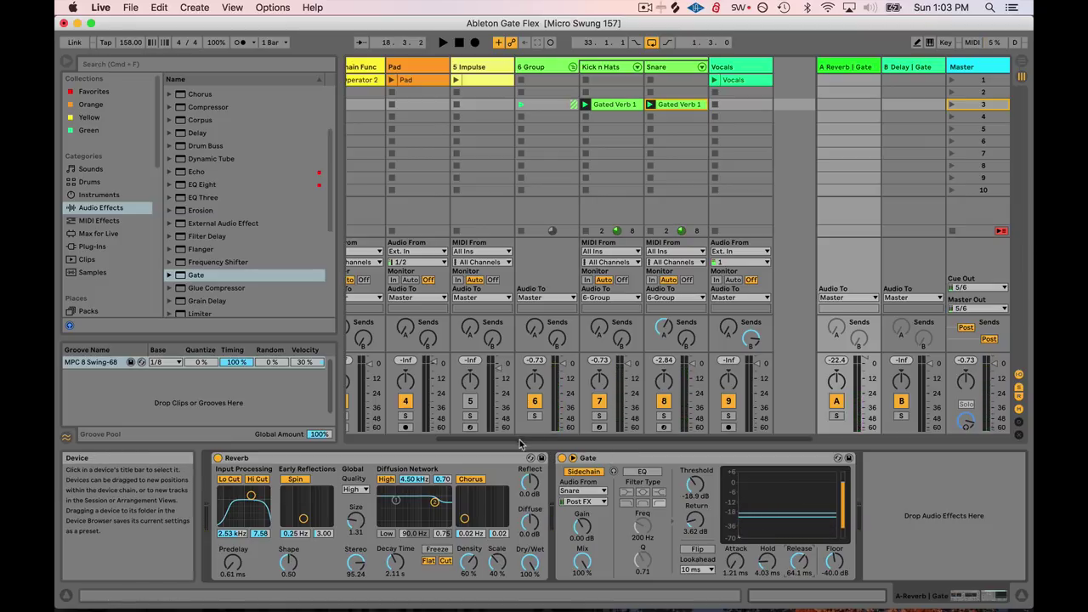
Step: Bypass the Gate and set the Reverb's Decay Time to 4.98 s while auditioning the drums
{"action": "left_click", "coordinate": [562, 457]}
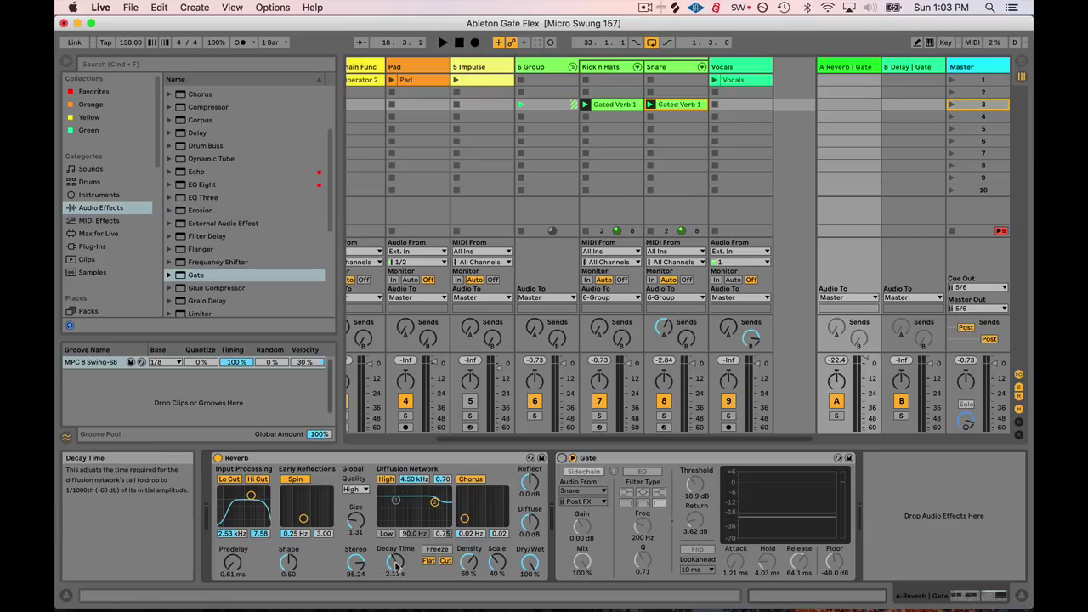
{"action": "left_click_drag", "start_coordinate": [395, 562], "coordinate": [395, 595]}
{"action": "key", "text": "space"}
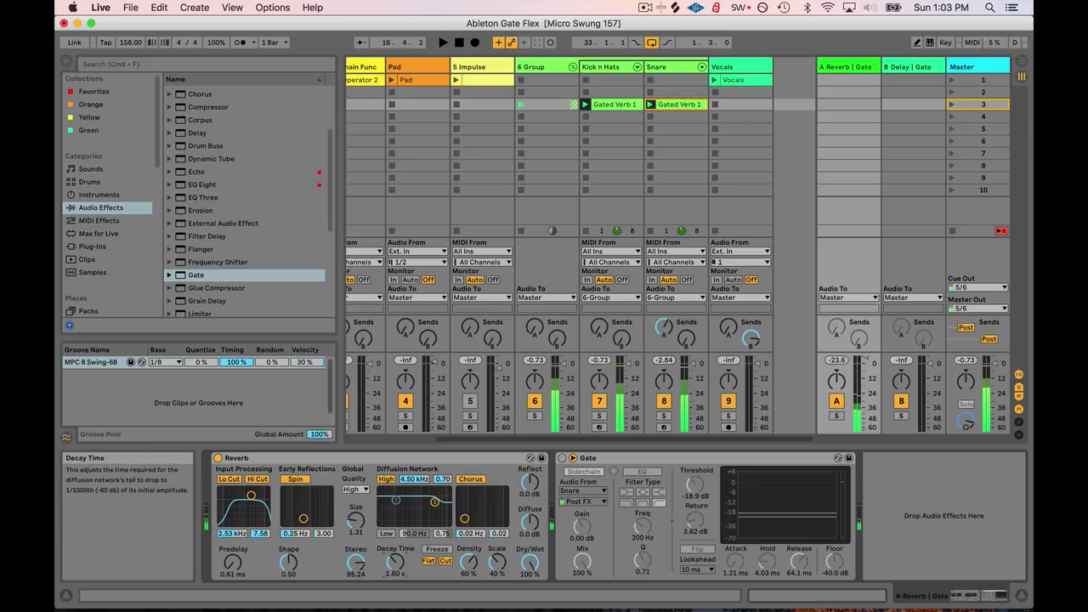
{"action": "key", "text": "space"}
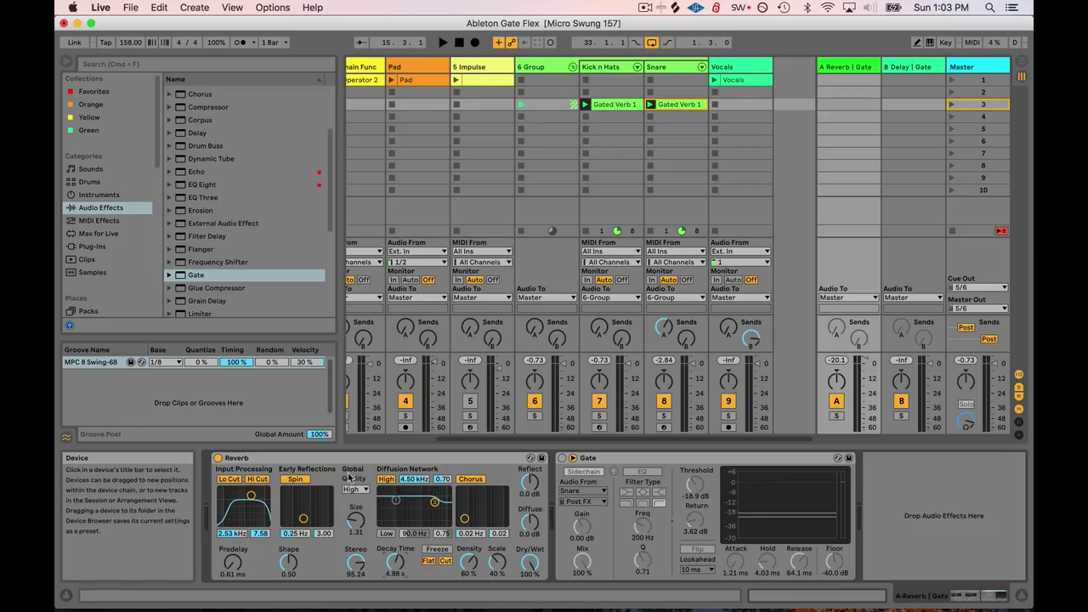
Step: Reactivate the Gate and set the Reverb's Size to 2.28 and Stereo to 100.95
{"action": "left_click", "coordinate": [560, 458]}
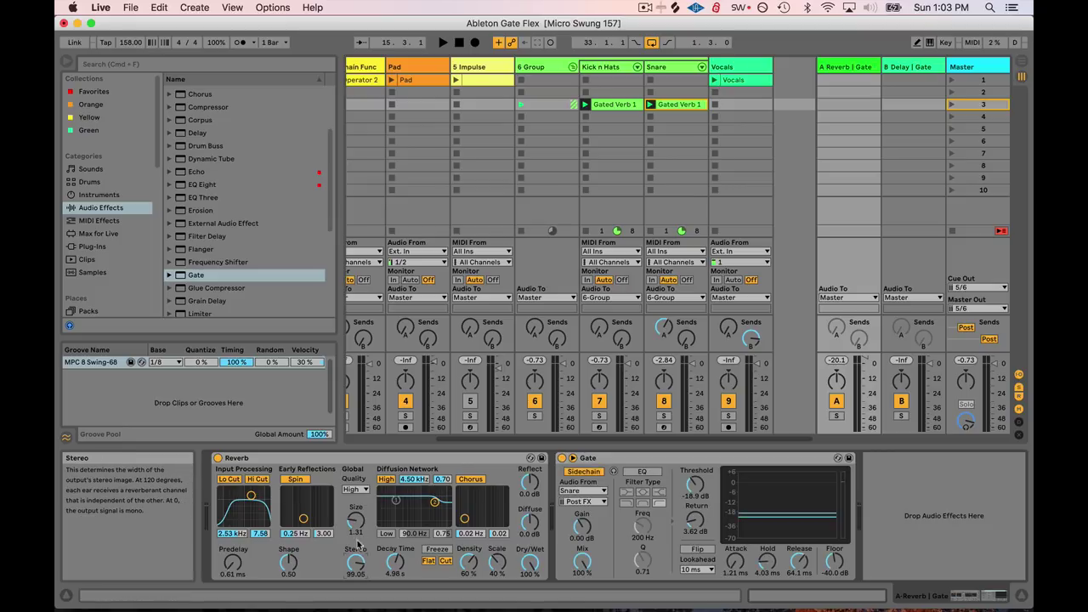
{"action": "left_click_drag", "start_coordinate": [355, 520], "coordinate": [355, 508]}
{"action": "left_click_drag", "start_coordinate": [358, 554], "coordinate": [358, 552]}
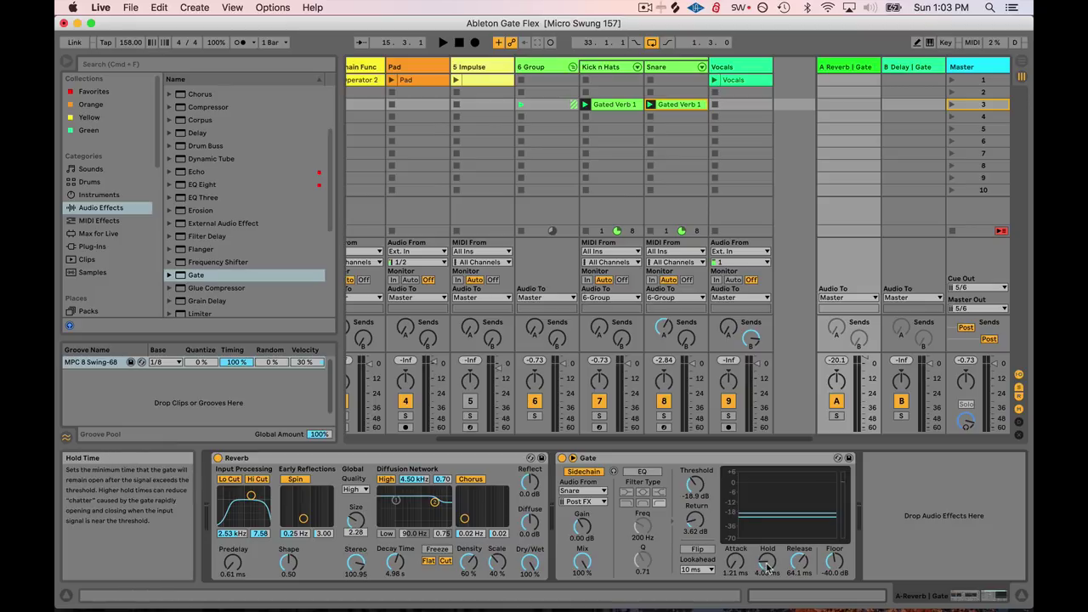
Step: Play the drums and set the Gate's Hold to 5.38 ms and Release to 69.6 ms
{"action": "key", "text": "space"}
{"action": "left_click_drag", "start_coordinate": [766, 564], "coordinate": [798, 558]}
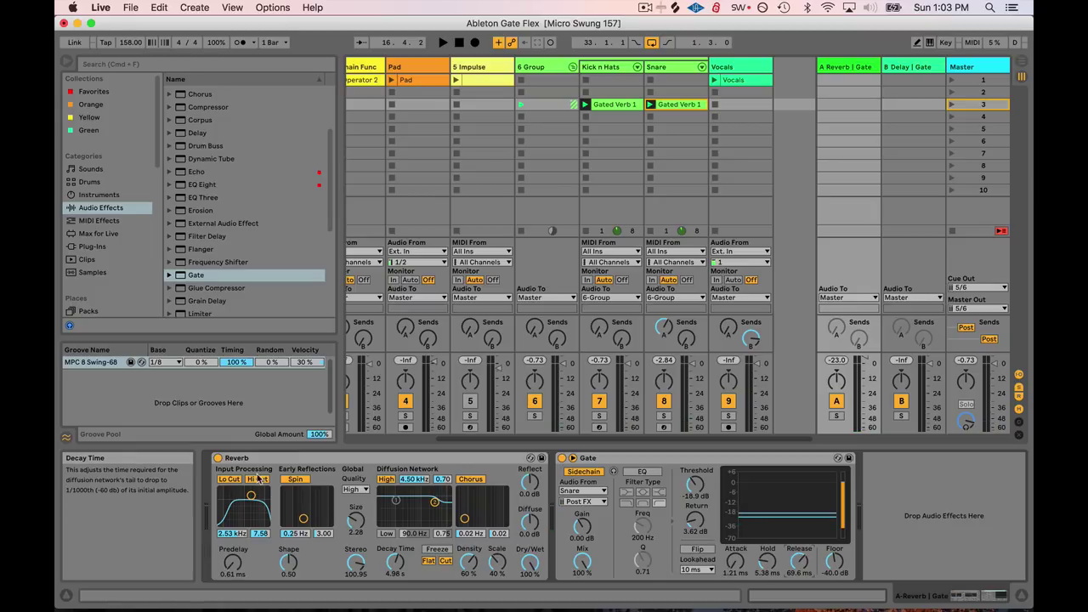
Step: Compare the playing drums with the Gate bypassed and active, and with return A off and on
{"action": "left_click", "coordinate": [560, 458]}
{"action": "key", "text": "space"}
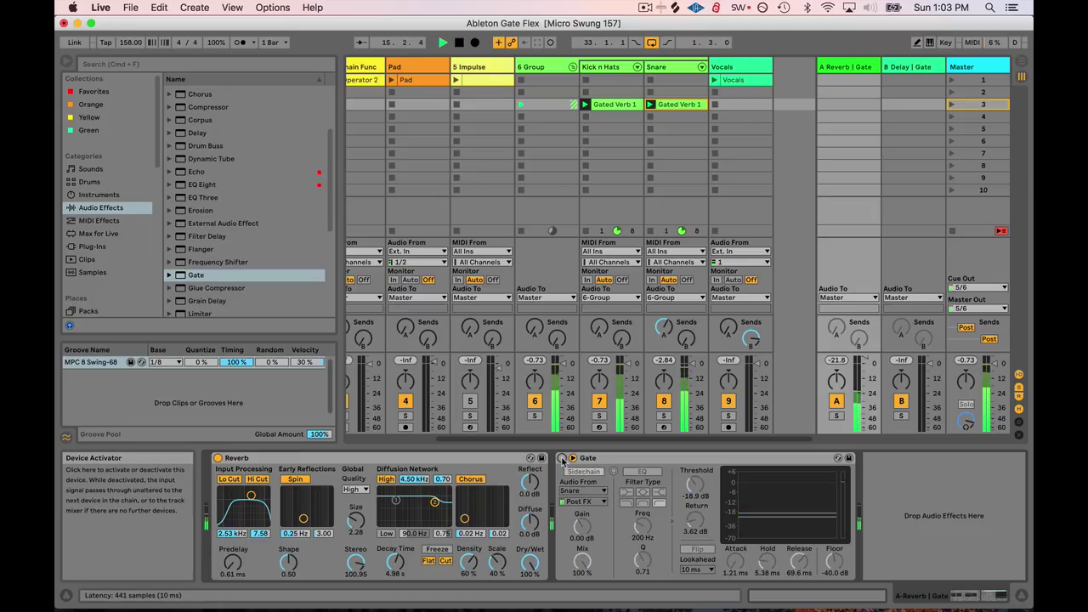
{"action": "left_click", "coordinate": [561, 458]}
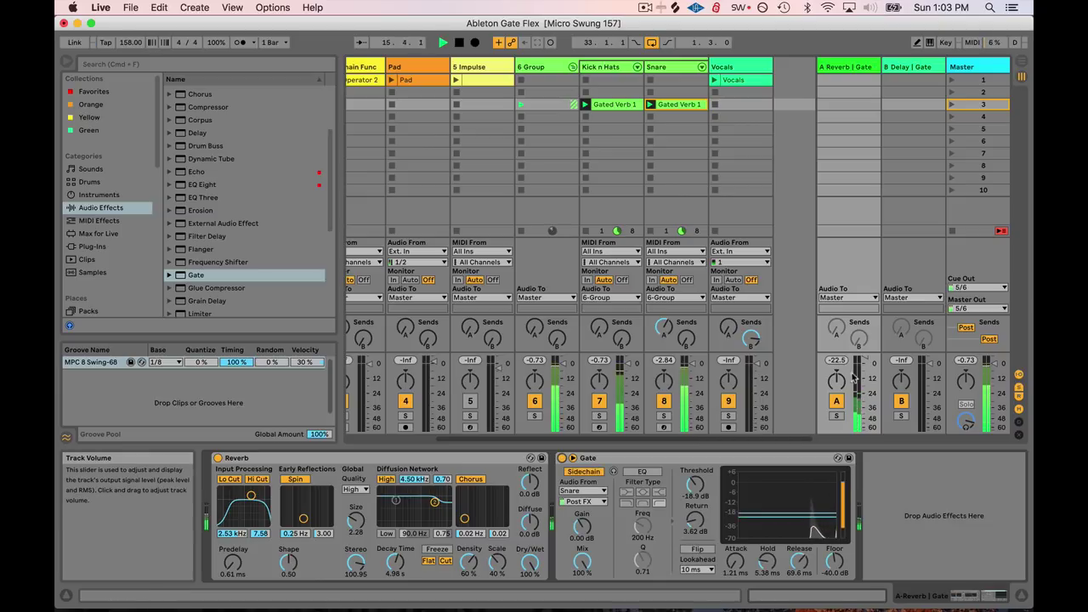
{"action": "left_click", "coordinate": [836, 400]}
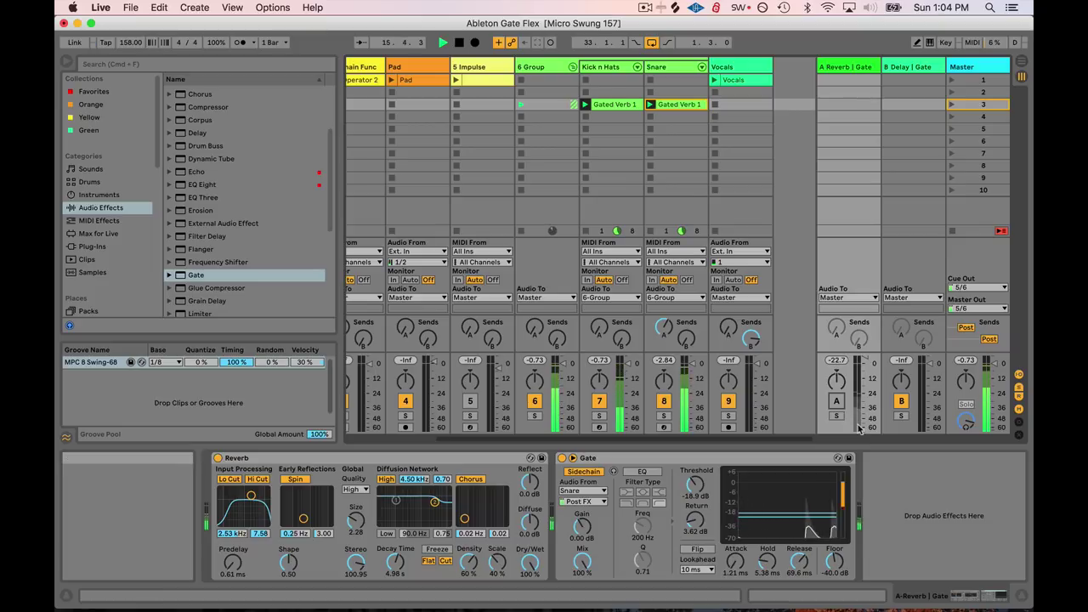
{"action": "left_click", "coordinate": [836, 400]}
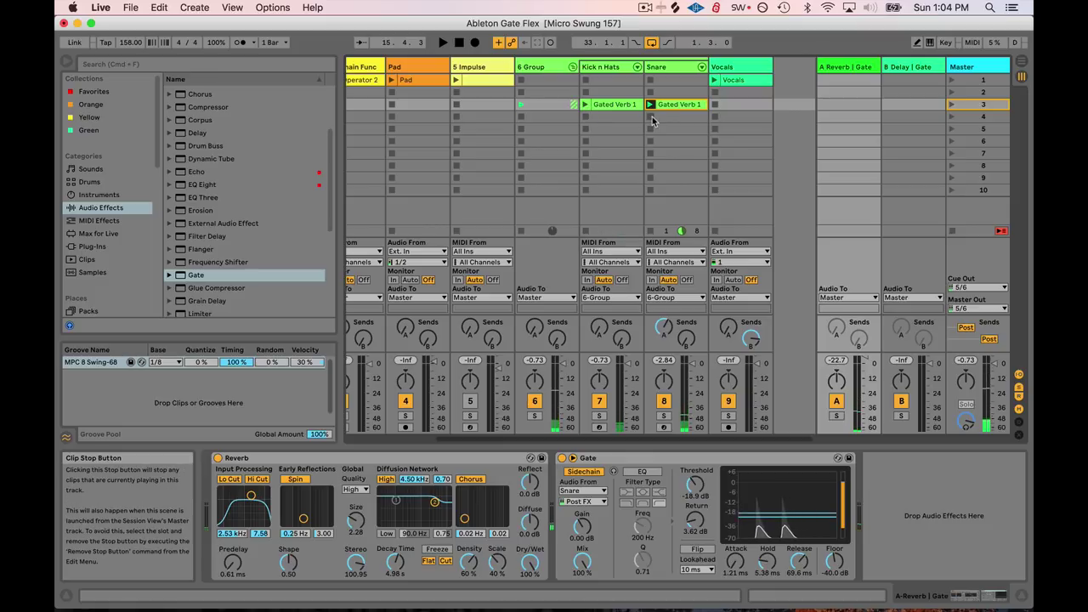
Step: Fold the 6 Group drum tracks and select the Vocals clip in scene 1
{"action": "left_click", "coordinate": [729, 68]}
{"action": "scroll", "coordinate": [646, 111], "scroll_direction": "left", "scroll_amount": 2}
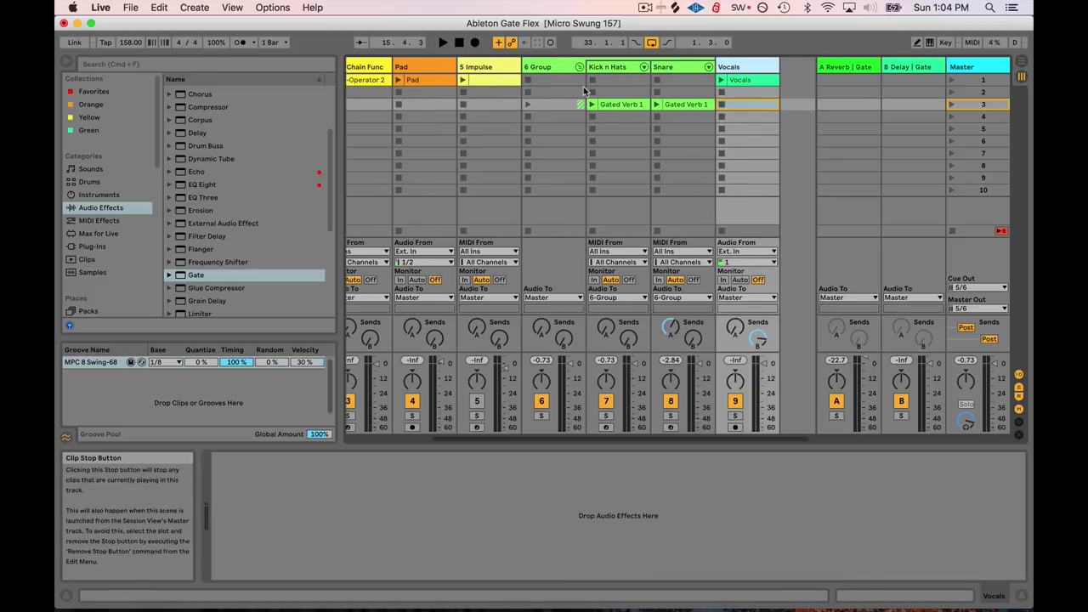
{"action": "scroll", "coordinate": [626, 118], "scroll_direction": "right", "scroll_amount": 1}
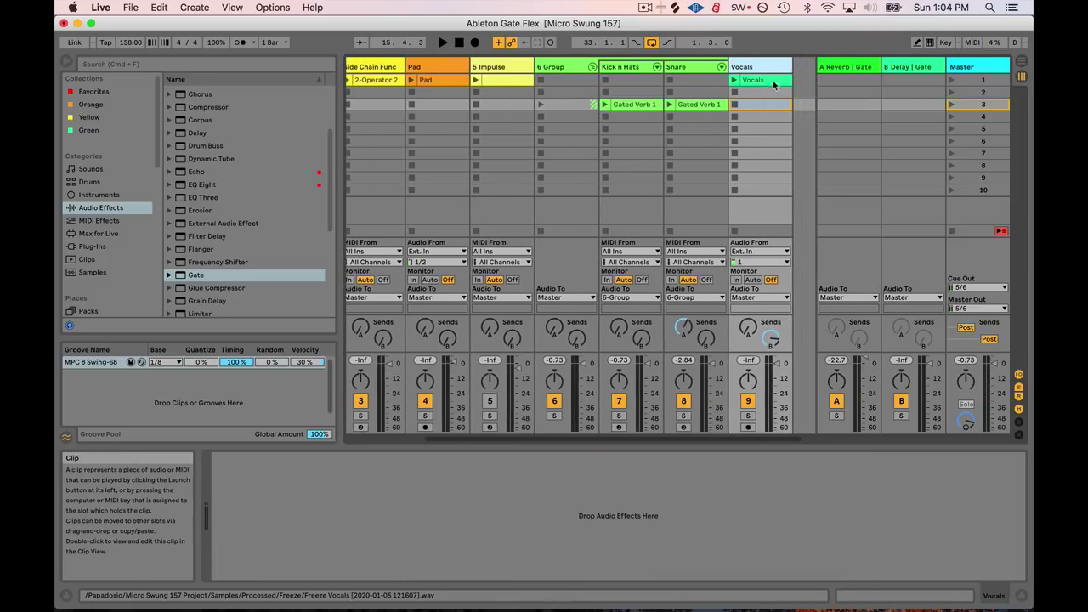
{"action": "left_click", "coordinate": [771, 80]}
{"action": "left_click", "coordinate": [592, 66]}
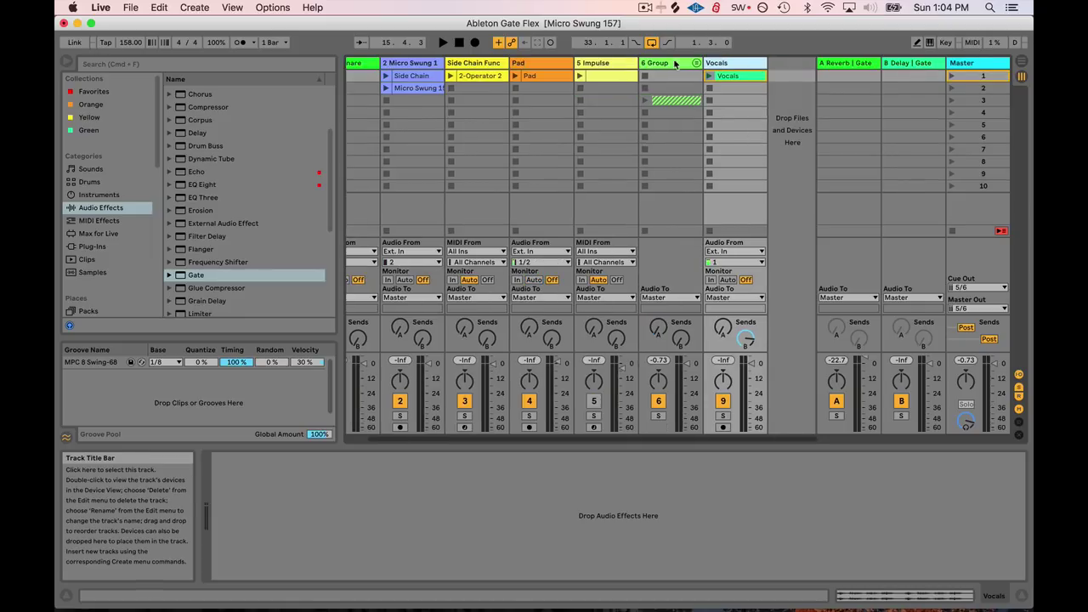
{"action": "left_click", "coordinate": [888, 65]}
{"action": "left_click", "coordinate": [853, 65]}
Step: Play the Micro Swung, 2-Operator 2, Pad, Impulse and Vocals clips together, stop playback, and select the Vocals track
{"action": "left_click", "coordinate": [515, 76]}
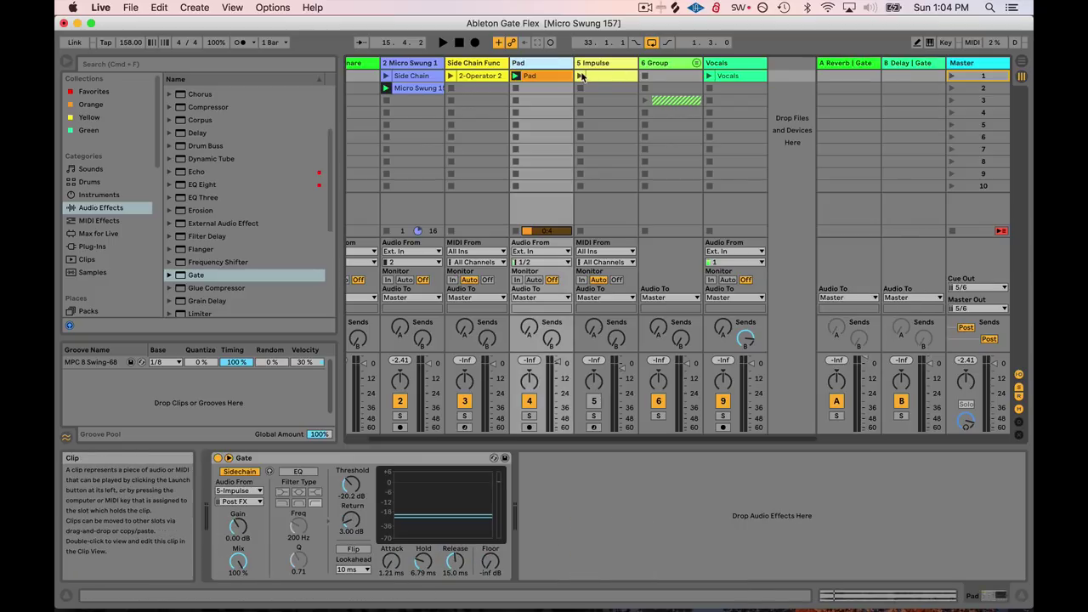
{"action": "left_click", "coordinate": [451, 76]}
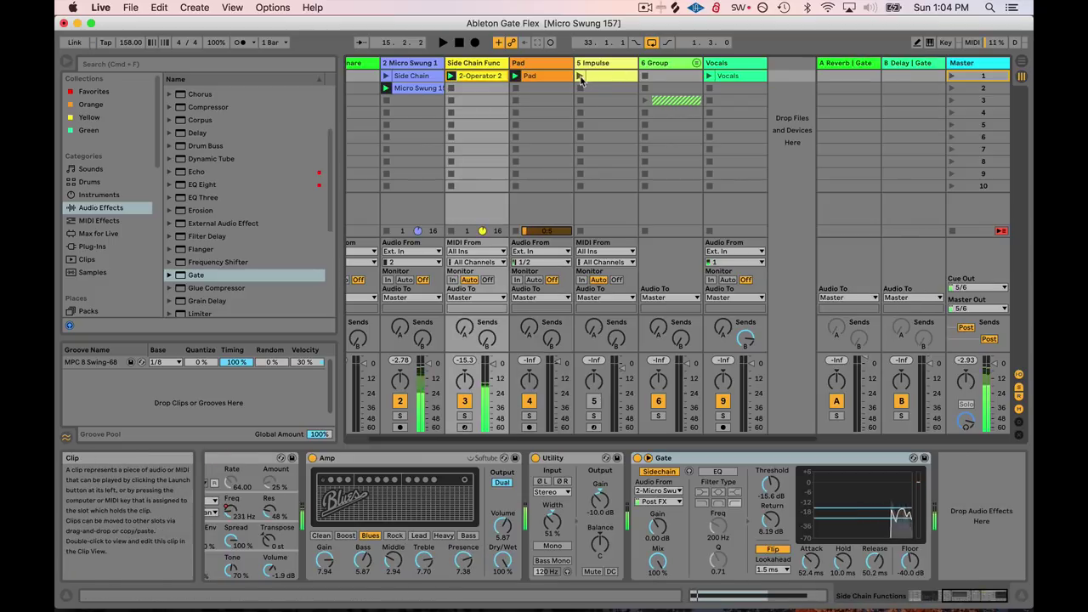
{"action": "left_click", "coordinate": [579, 76]}
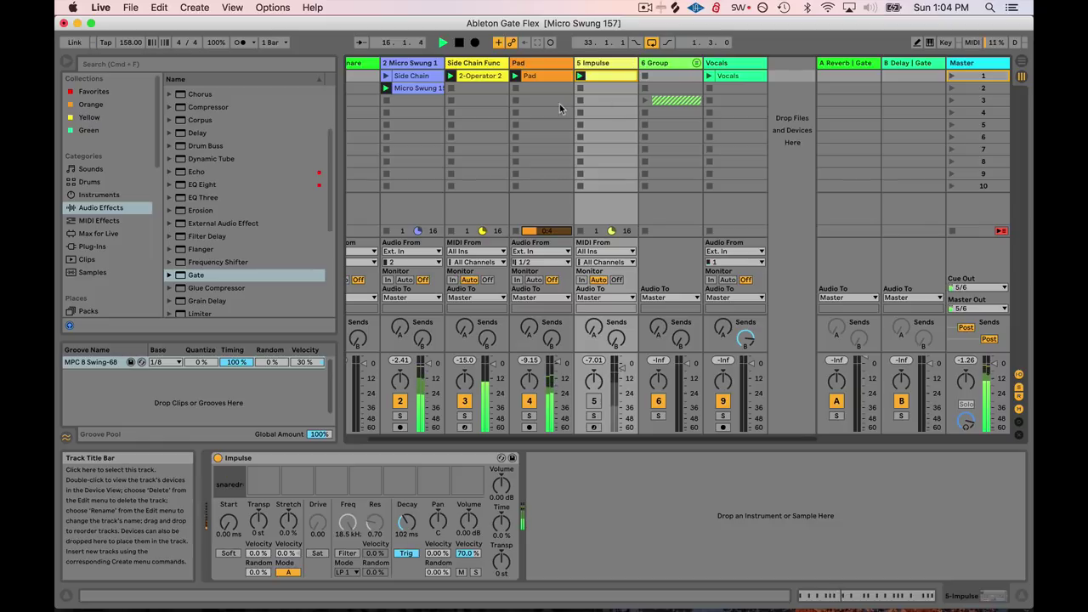
{"action": "left_click", "coordinate": [710, 76]}
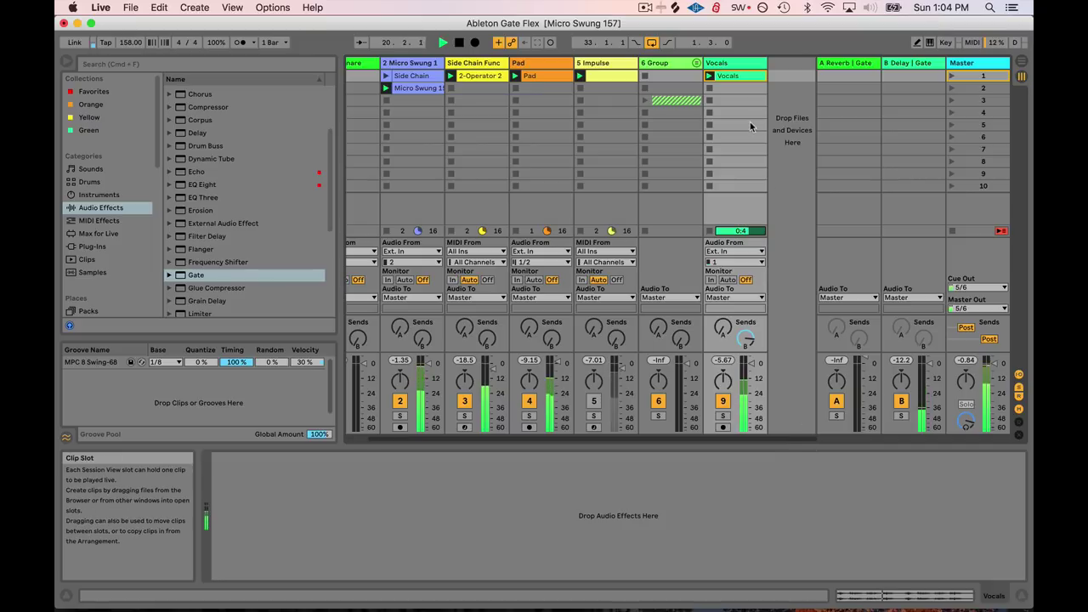
{"action": "key", "text": "space"}
{"action": "left_click", "coordinate": [734, 64]}
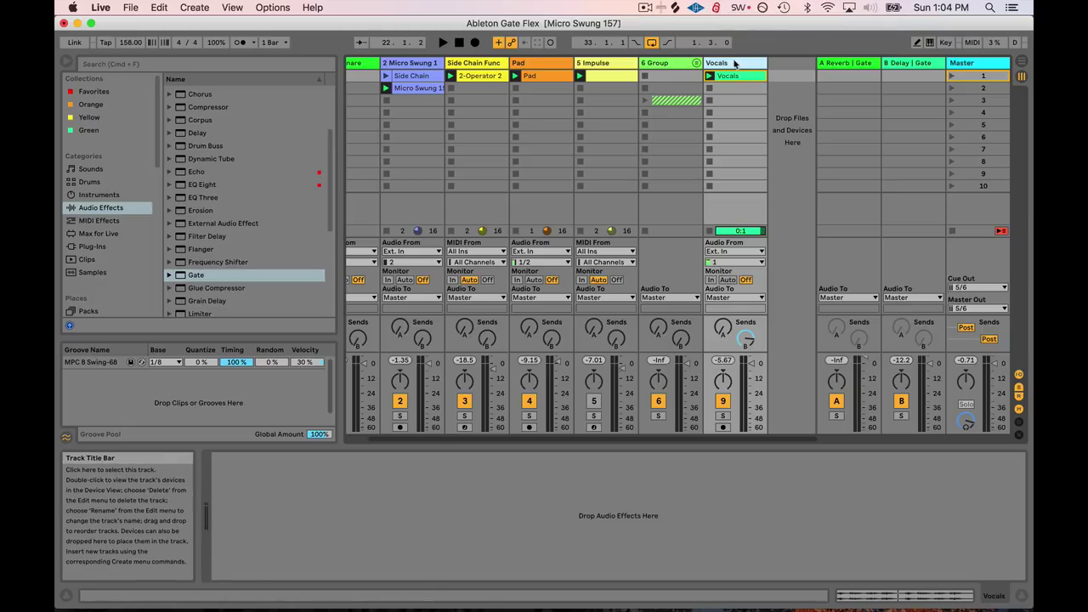
Step: Examine the device chains on the Vocals track, the A Reverb | Gate return and the B Delay | Gate return
{"action": "left_click", "coordinate": [865, 64]}
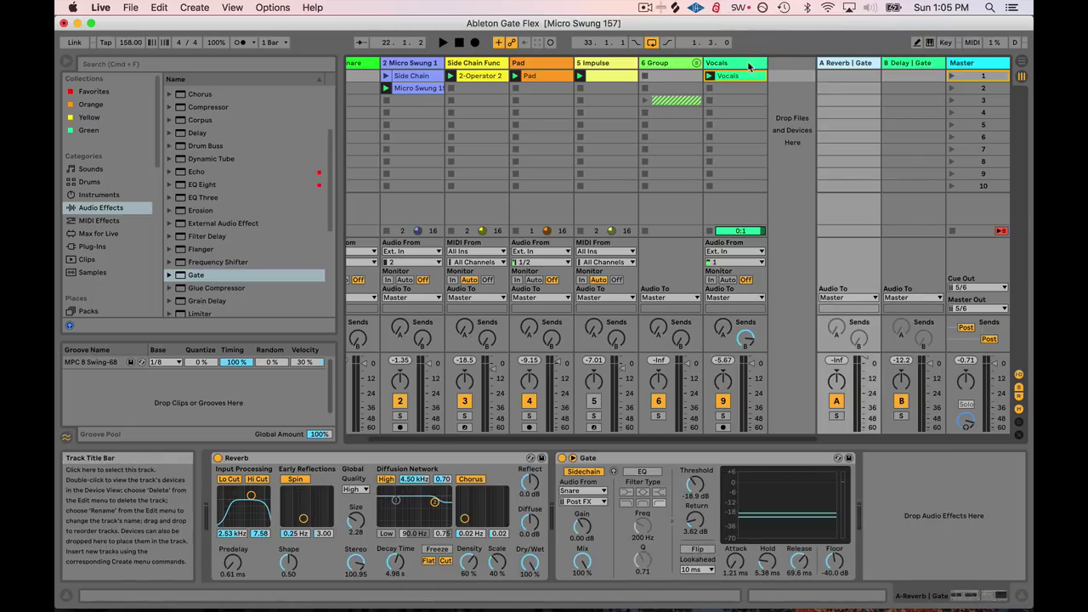
{"action": "left_click", "coordinate": [748, 67]}
{"action": "left_click", "coordinate": [850, 63]}
{"action": "left_click", "coordinate": [905, 63]}
{"action": "left_click", "coordinate": [752, 66]}
{"action": "left_click", "coordinate": [848, 65]}
{"action": "left_click", "coordinate": [896, 67]}
{"action": "left_click", "coordinate": [749, 68]}
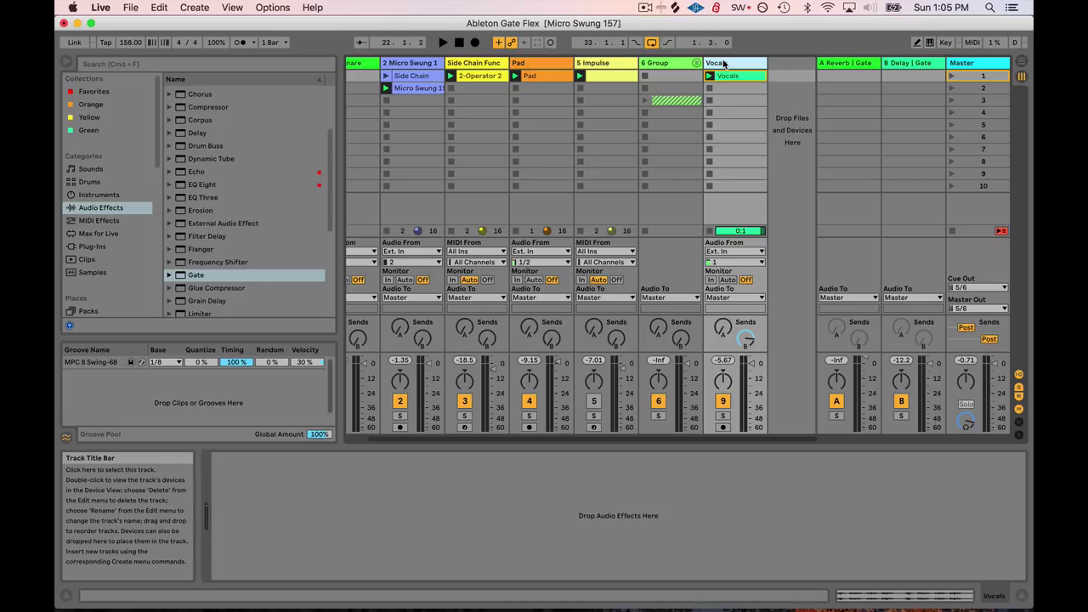
{"action": "left_click", "coordinate": [898, 64]}
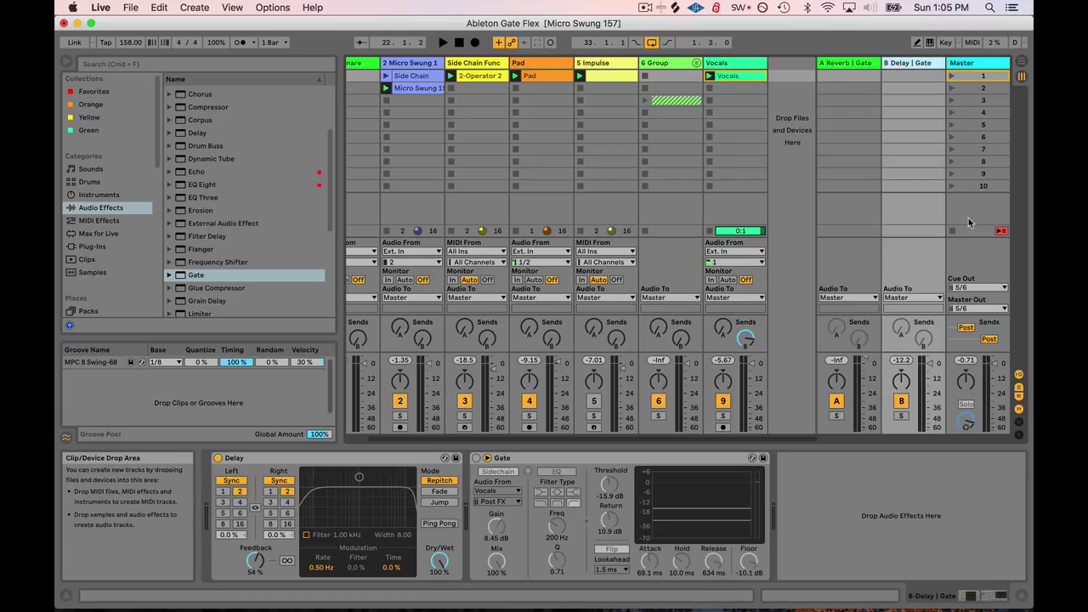
Step: Play the vocals with return B's Gate bypassed, then stop playback and activate that Gate
{"action": "key", "text": "space"}
{"action": "left_click", "coordinate": [727, 63]}
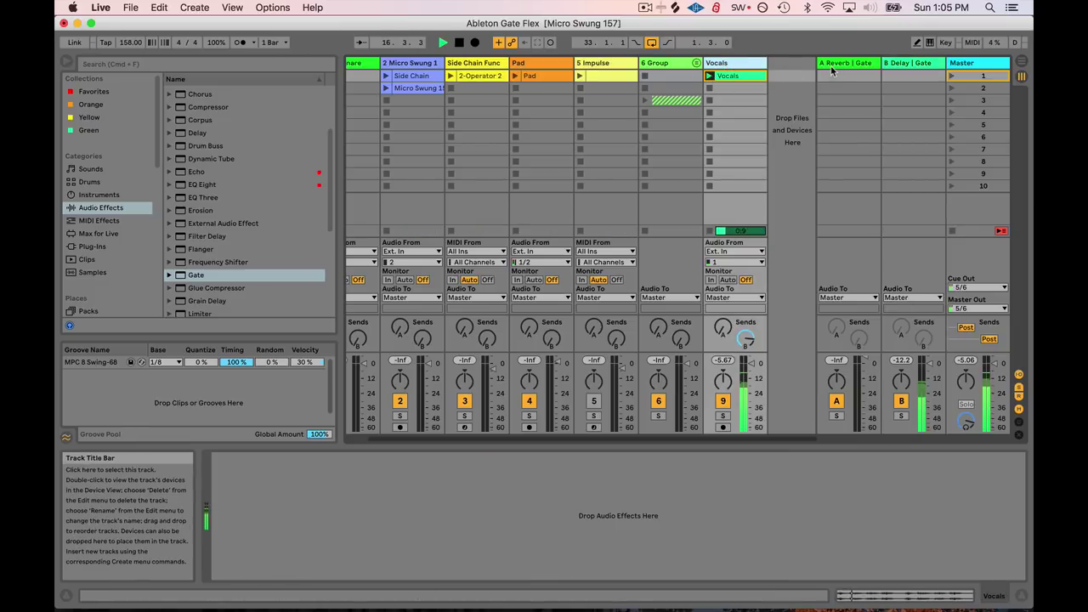
{"action": "left_click", "coordinate": [896, 66]}
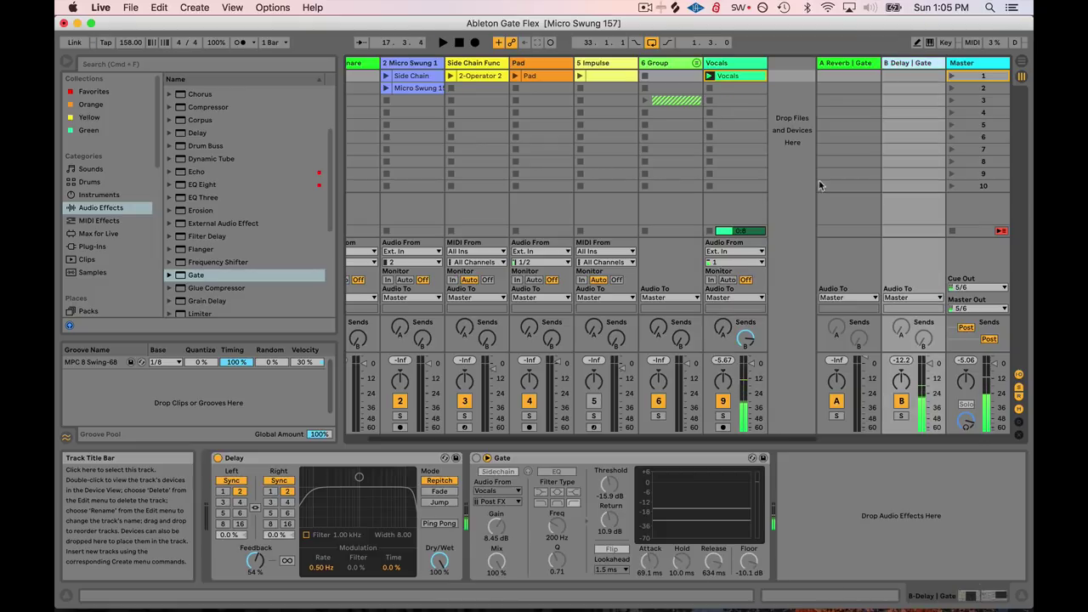
{"action": "left_click", "coordinate": [477, 458]}
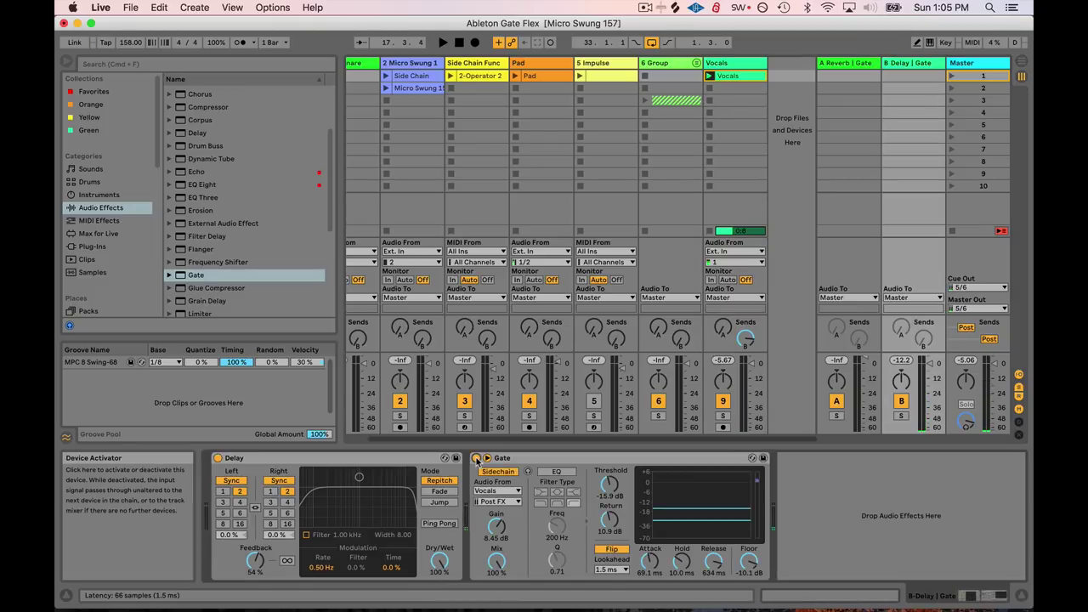
{"action": "left_click", "coordinate": [719, 66]}
{"action": "left_click", "coordinate": [885, 97]}
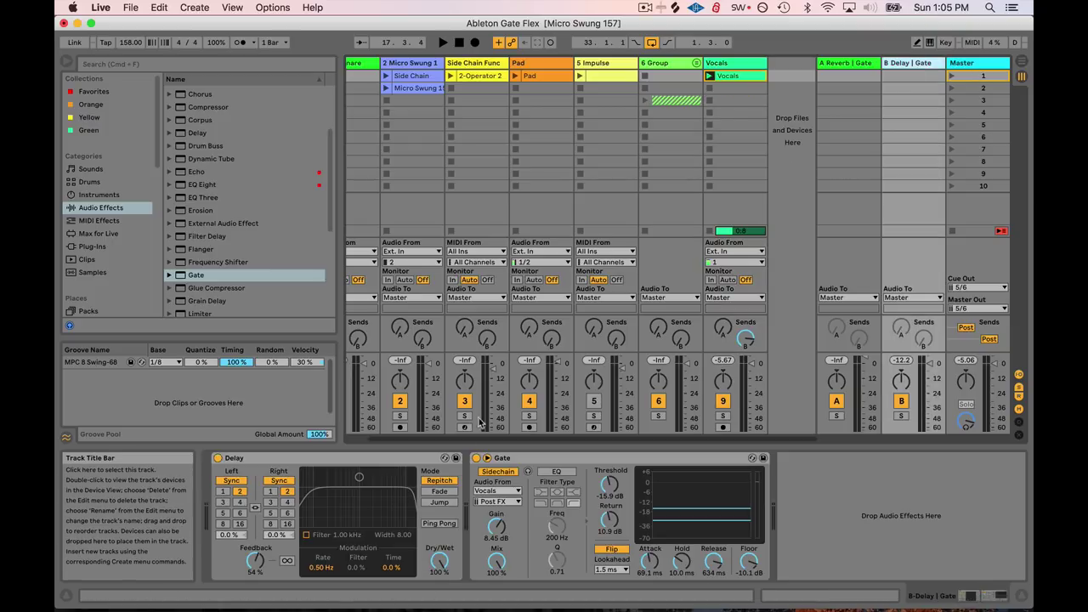
Step: Bypass the Gate on the delay return, play the vocals, reactivate the Gate to compare, and stop playback
{"action": "left_click", "coordinate": [726, 76]}
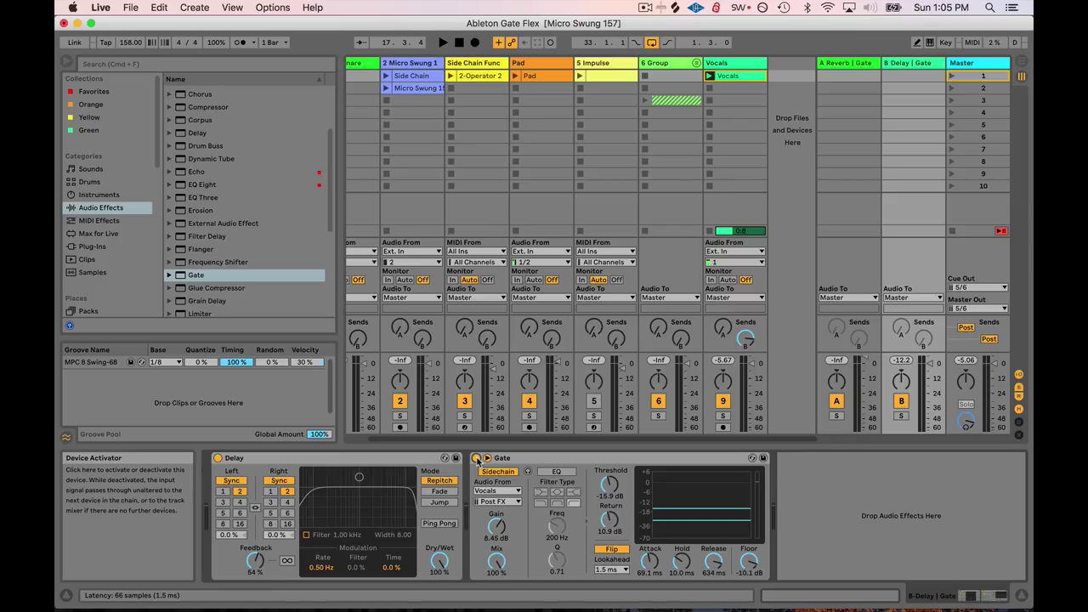
{"action": "left_click", "coordinate": [477, 459]}
{"action": "key", "text": "space"}
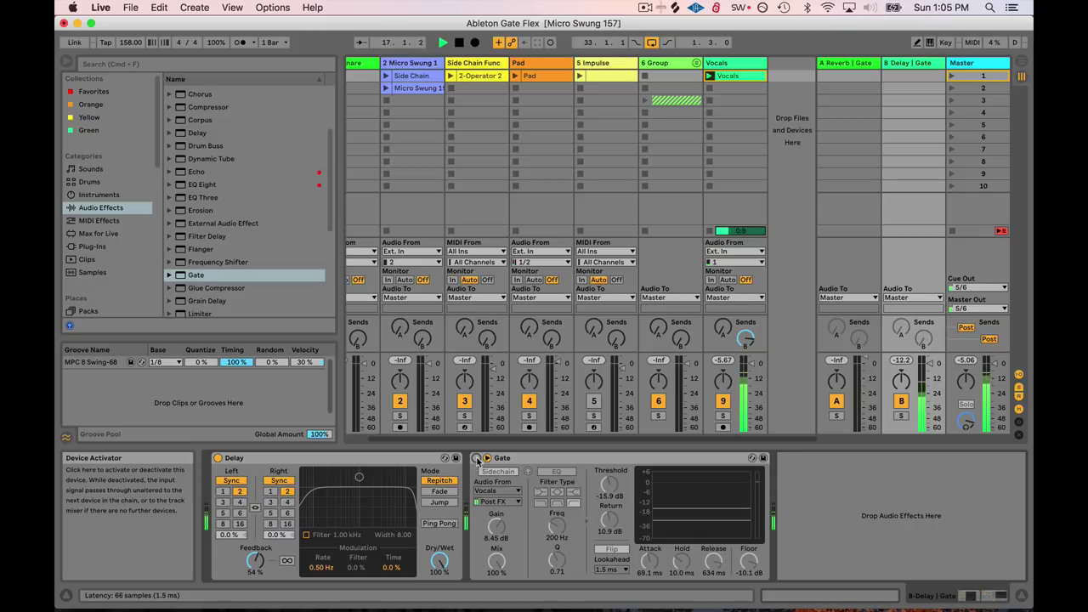
{"action": "left_click", "coordinate": [476, 459]}
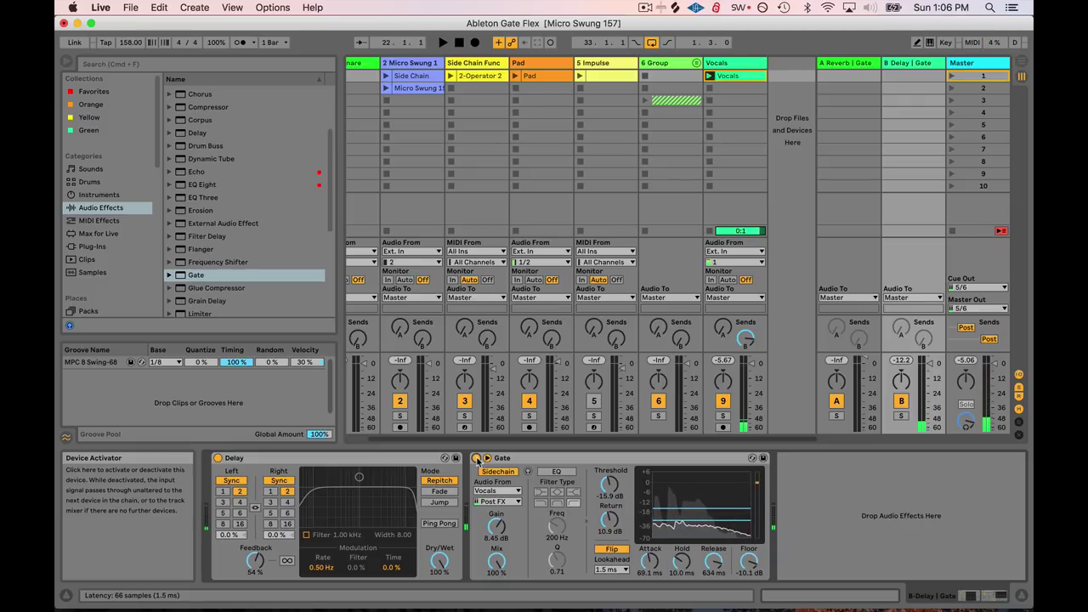
{"action": "key", "text": "space"}
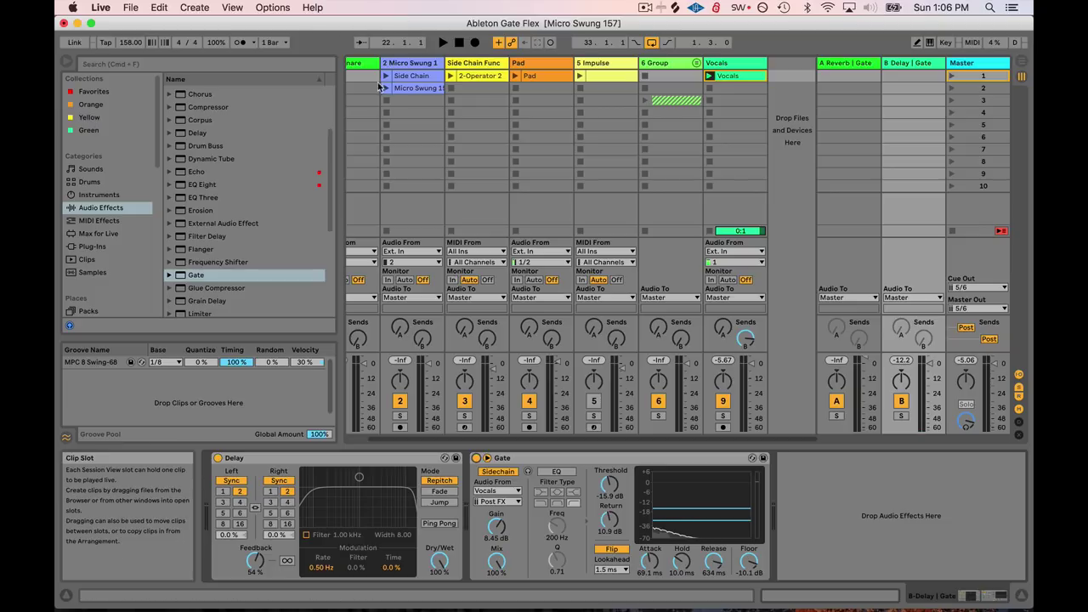
Step: Launch scene 1 and compare the full mix with the delay return's Gate active and bypassed
{"action": "scroll", "coordinate": [399, 84], "scroll_direction": "left", "scroll_amount": 2}
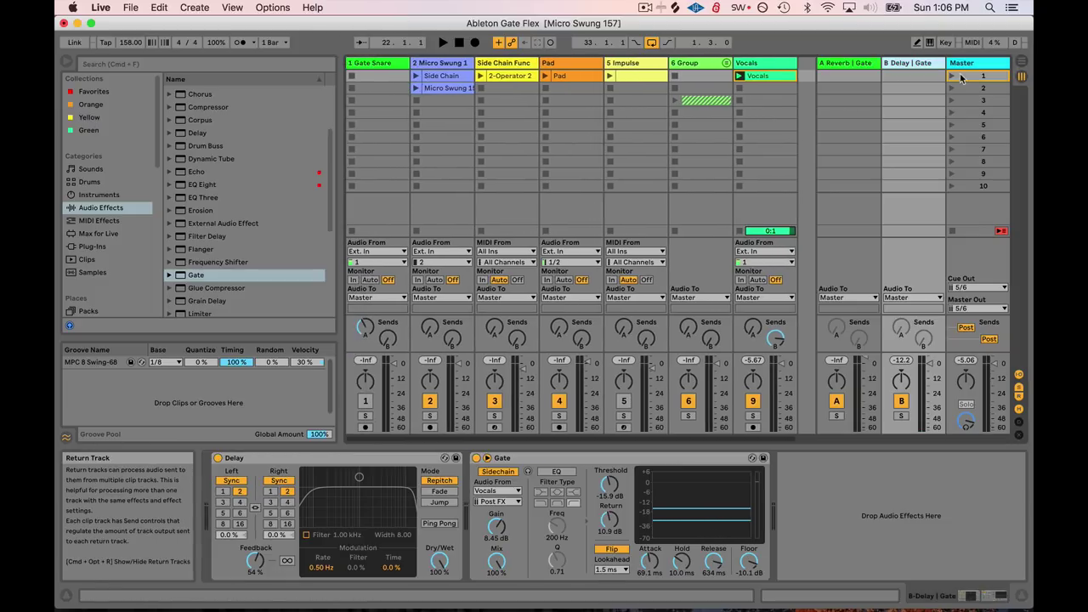
{"action": "left_click", "coordinate": [951, 76]}
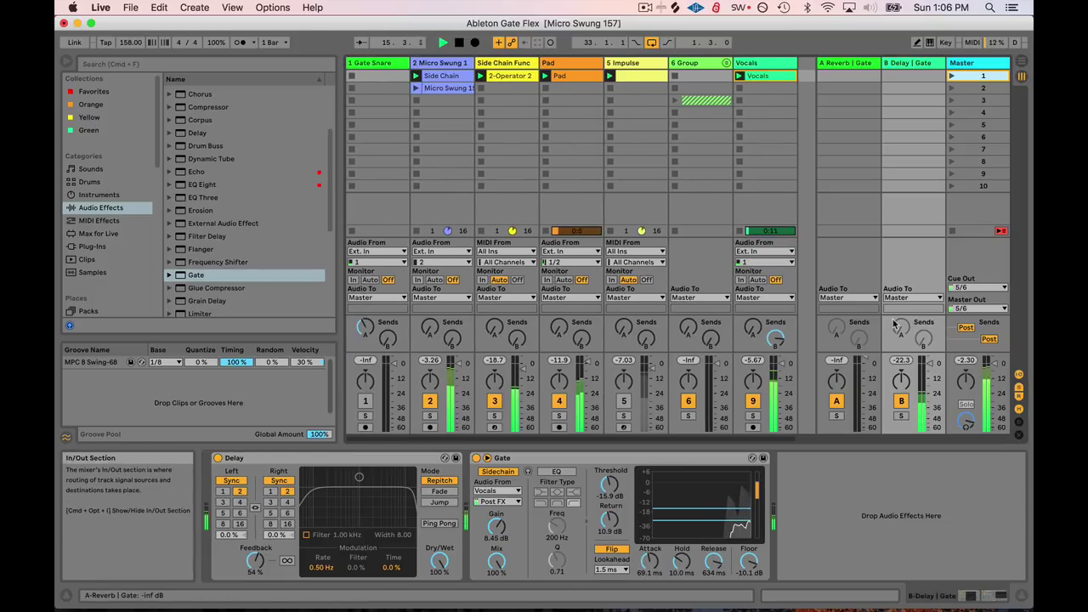
{"action": "left_click", "coordinate": [476, 459]}
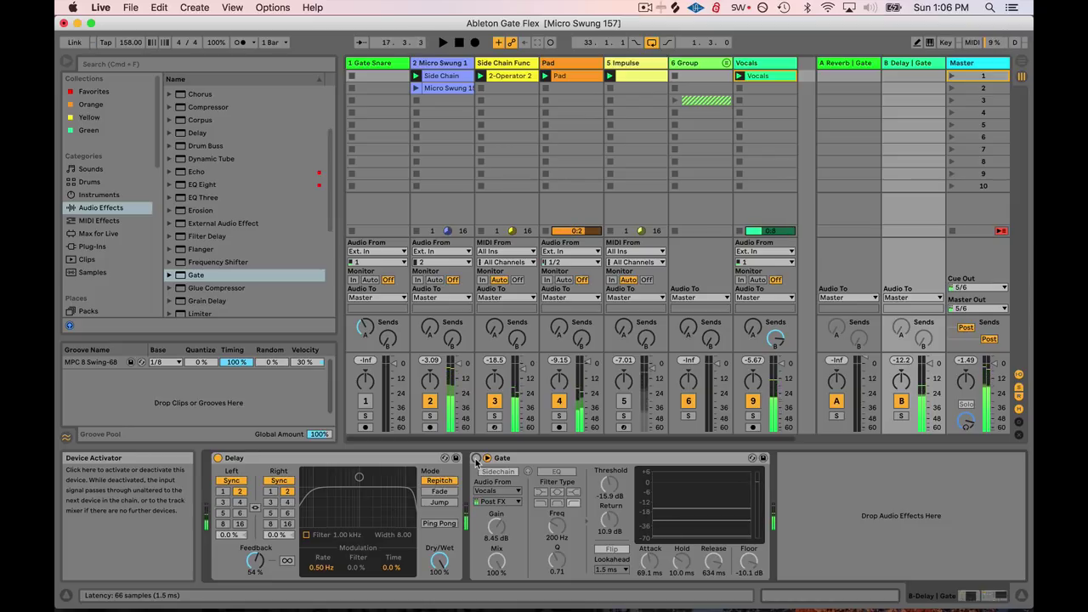
{"action": "left_click", "coordinate": [477, 459]}
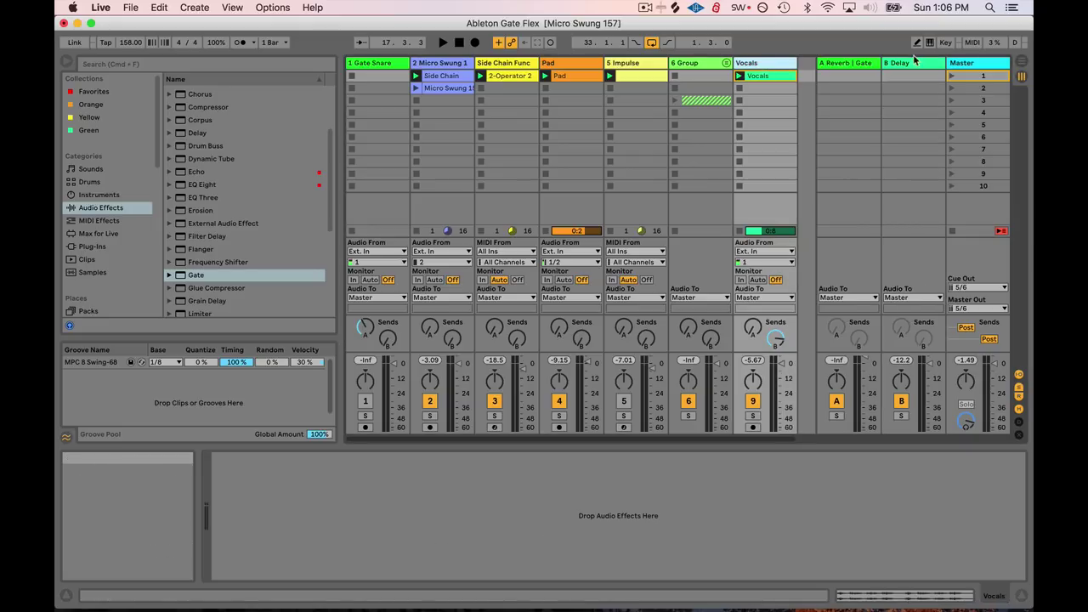
Step: Replace the Gate on the B Delay return with a fresh default Gate after the Delay
{"action": "left_click", "coordinate": [911, 62]}
{"action": "left_click", "coordinate": [781, 63]}
{"action": "left_click", "coordinate": [897, 66]}
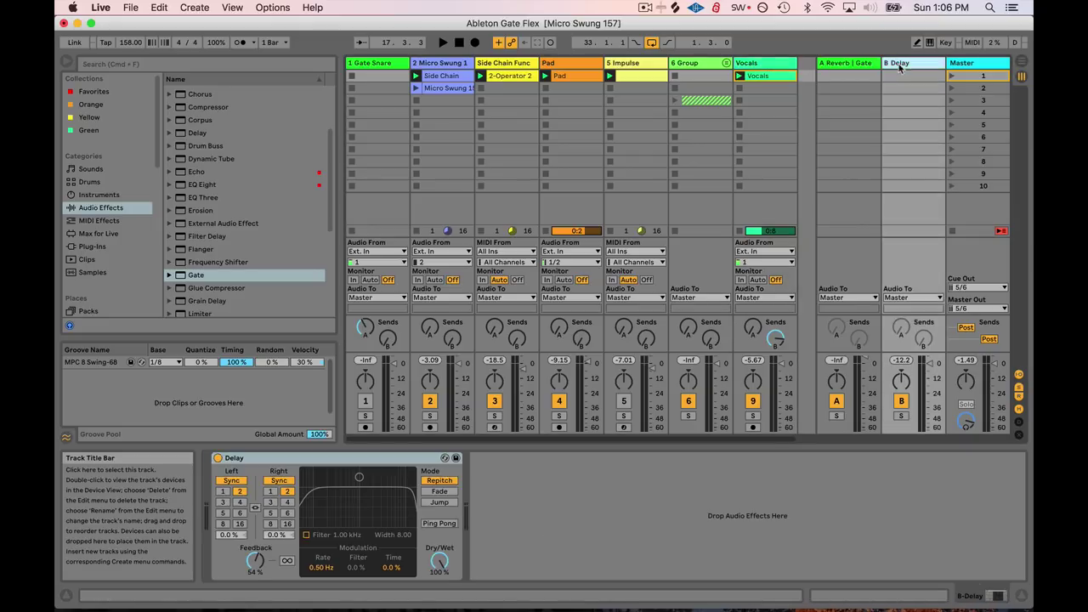
{"action": "key", "text": "ctrl+z"}
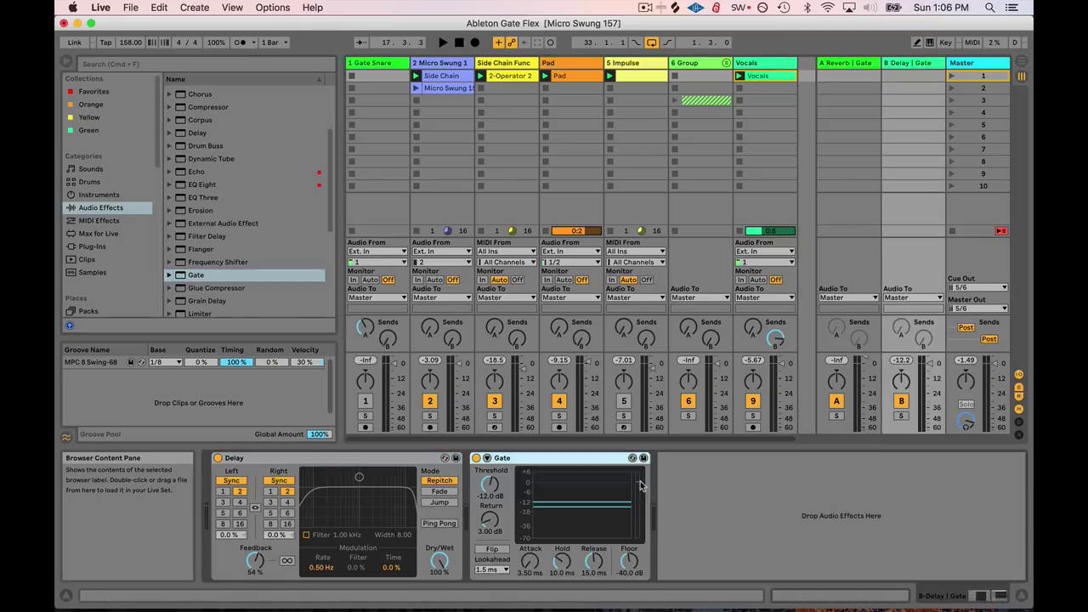
Step: Solo the Vocals track and lower the new Gate's Threshold to -30.0 dB during playback
{"action": "left_click", "coordinate": [753, 415]}
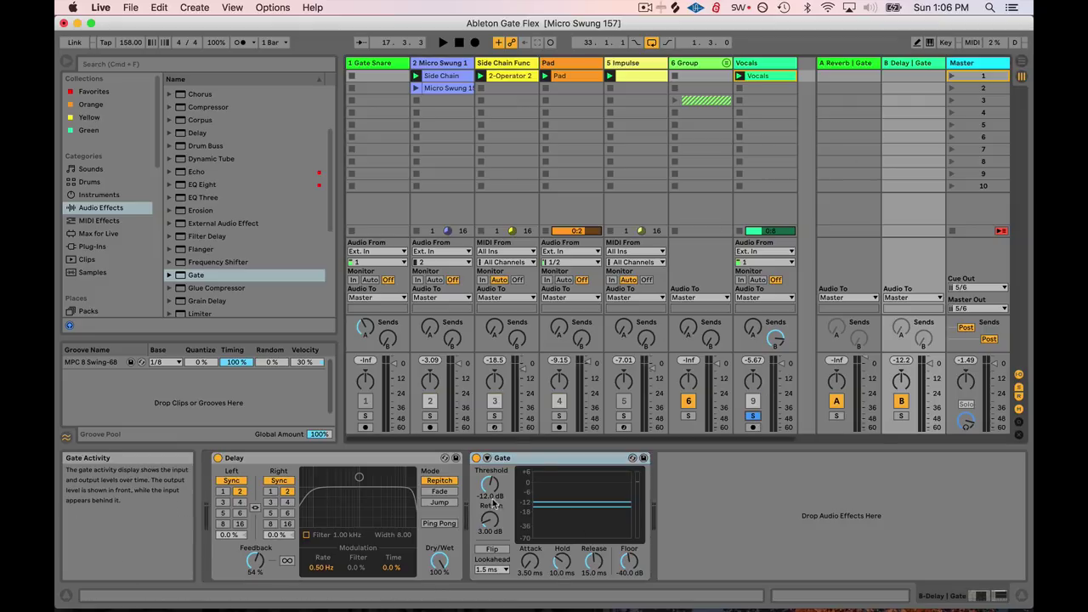
{"action": "key", "text": "space"}
{"action": "left_click_drag", "start_coordinate": [490, 485], "coordinate": [489, 537]}
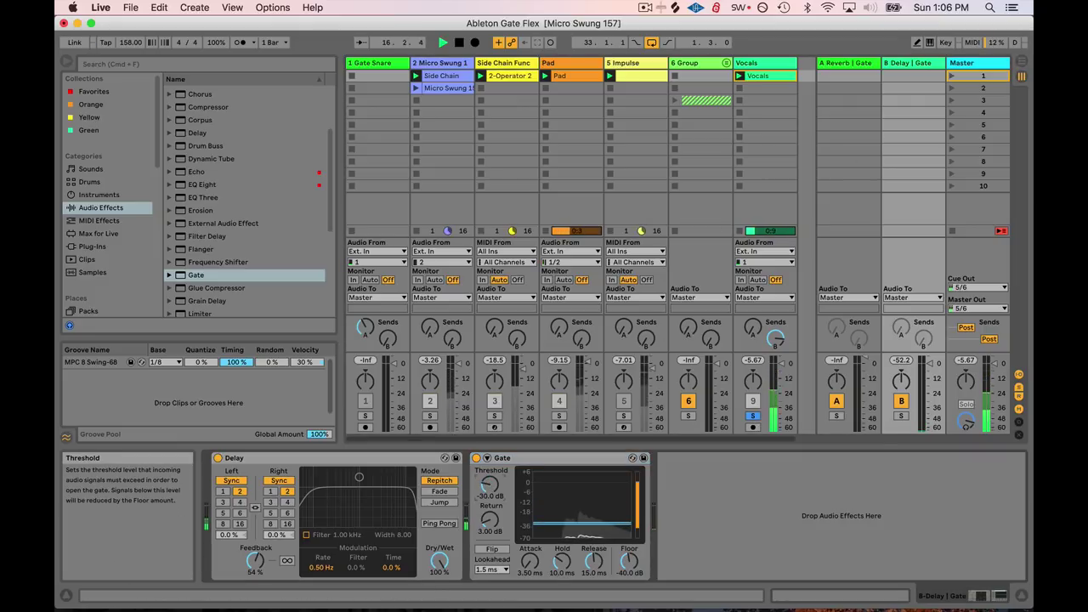
Step: Expand the Gate's sidechain section and enable Sidechain with Vocals, Post FX, as the source
{"action": "left_click", "coordinate": [487, 460]}
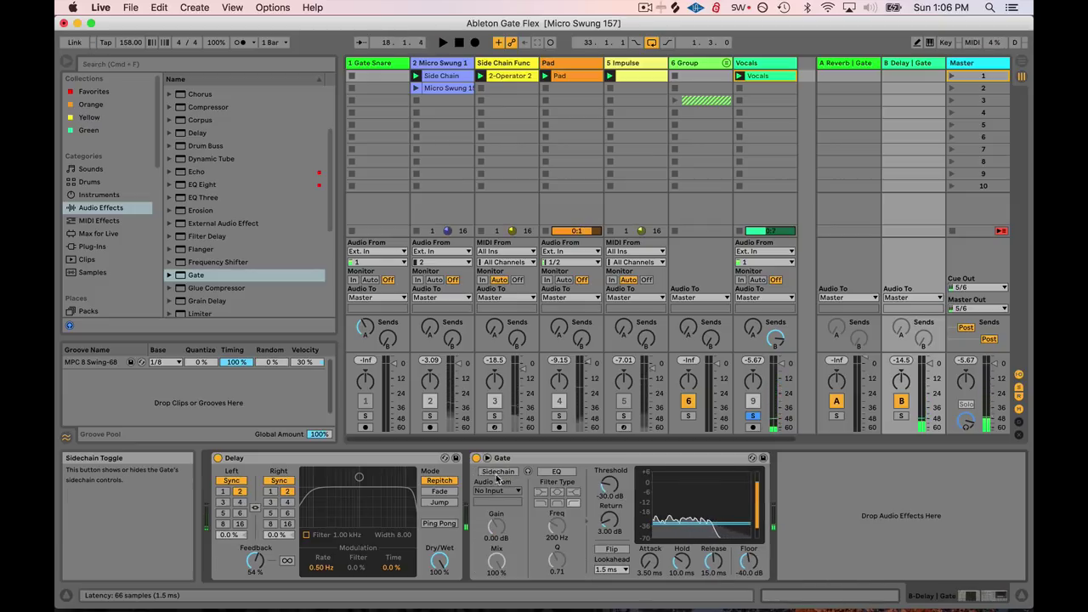
{"action": "left_click", "coordinate": [499, 472]}
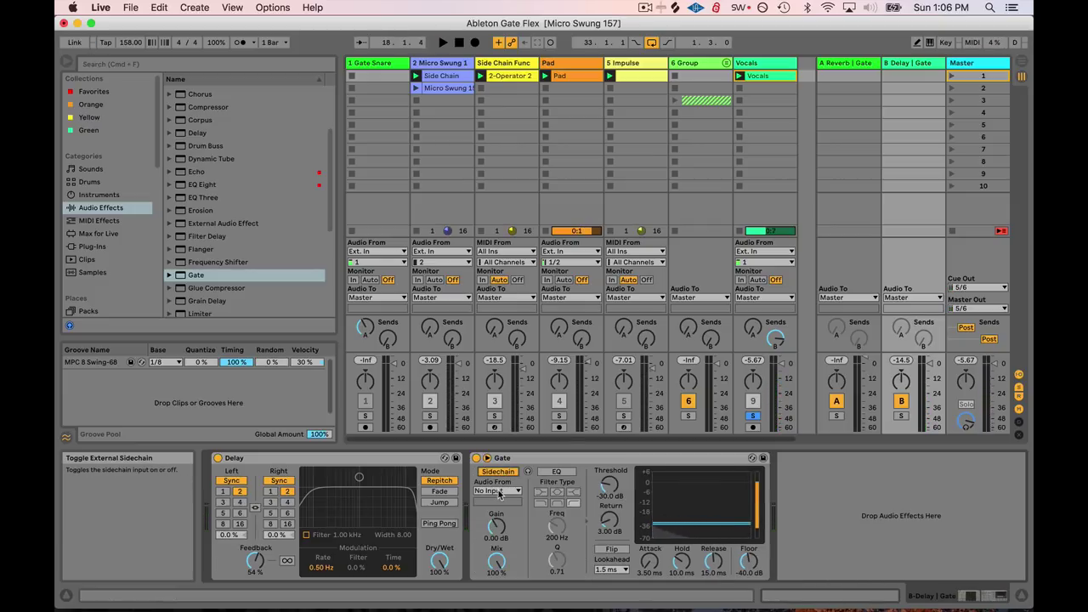
{"action": "left_click", "coordinate": [497, 491]}
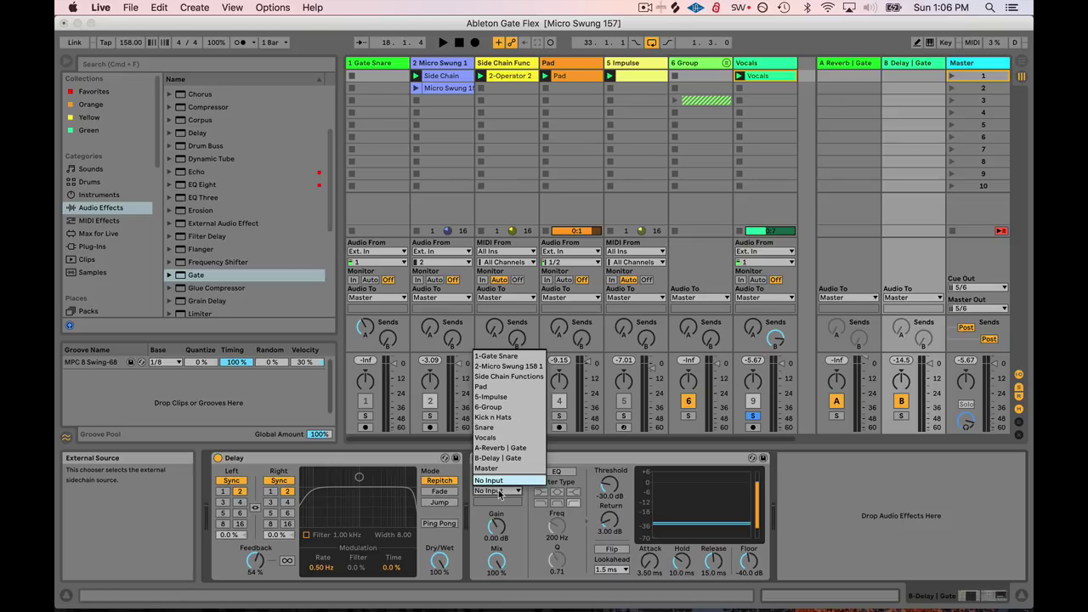
{"action": "left_click", "coordinate": [498, 437]}
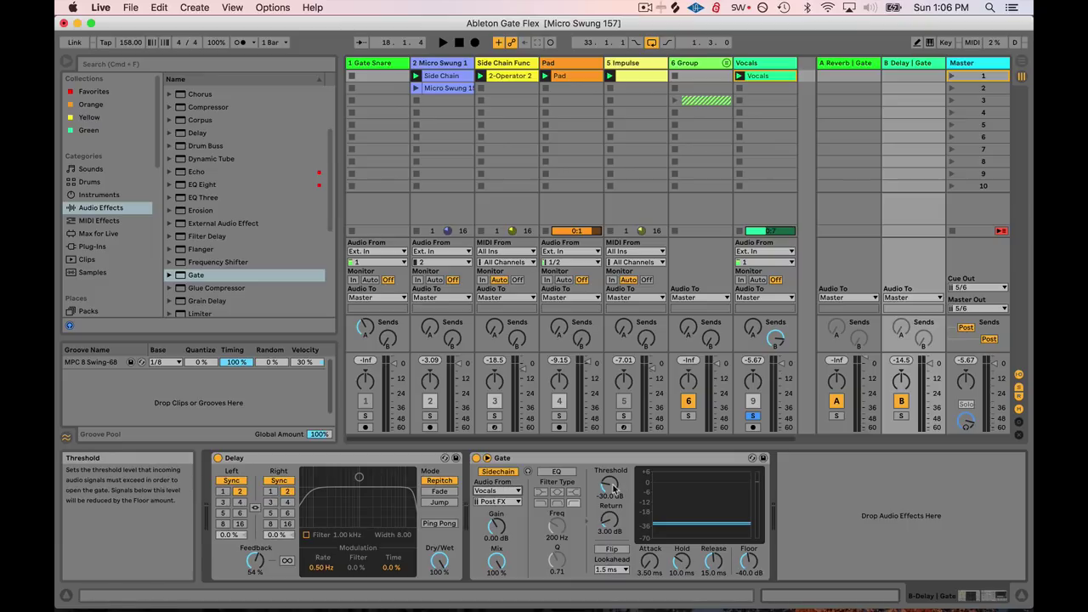
Step: Play the vocals and set the Gate's Threshold to -27.6 dB, Return to 5.33 dB, Attack to 102 ms and Release to 186 ms
{"action": "key", "text": "space"}
{"action": "left_click_drag", "start_coordinate": [611, 484], "coordinate": [611, 477]}
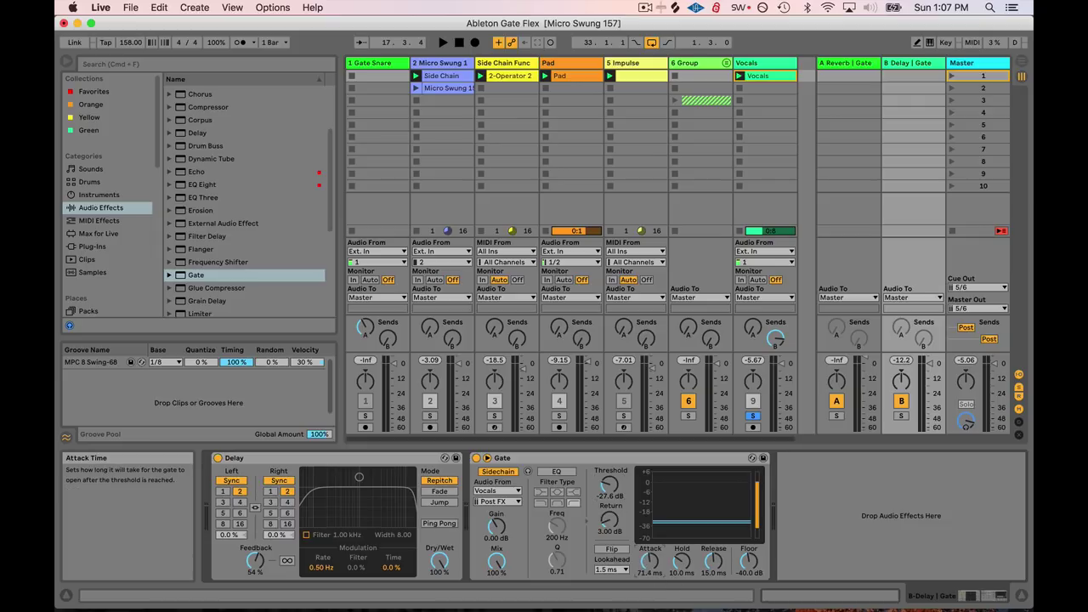
{"action": "left_click_drag", "start_coordinate": [719, 574], "coordinate": [719, 556]}
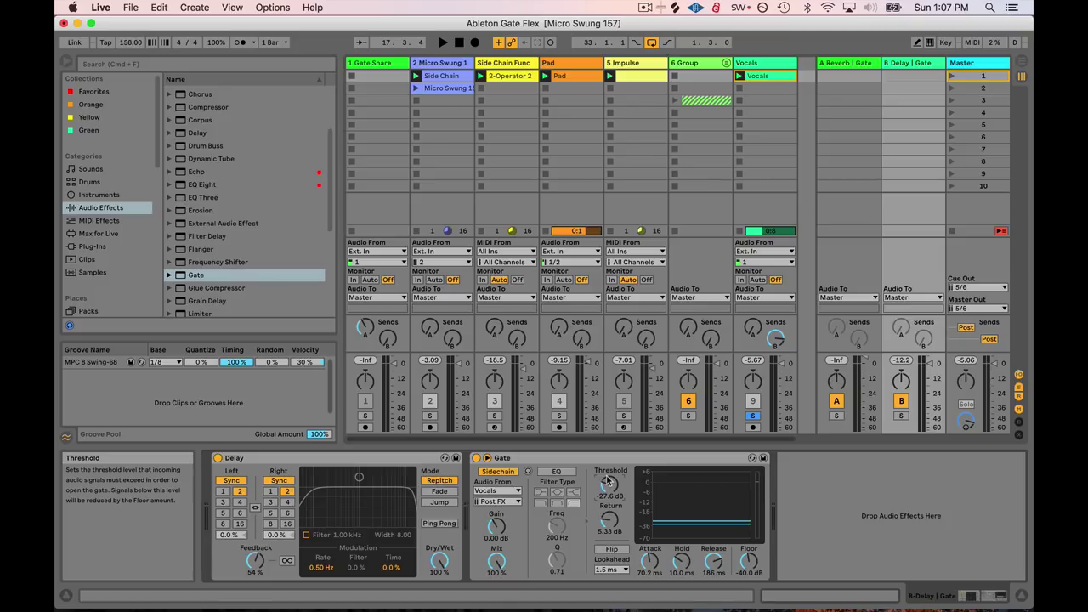
{"action": "left_click_drag", "start_coordinate": [650, 561], "coordinate": [650, 551]}
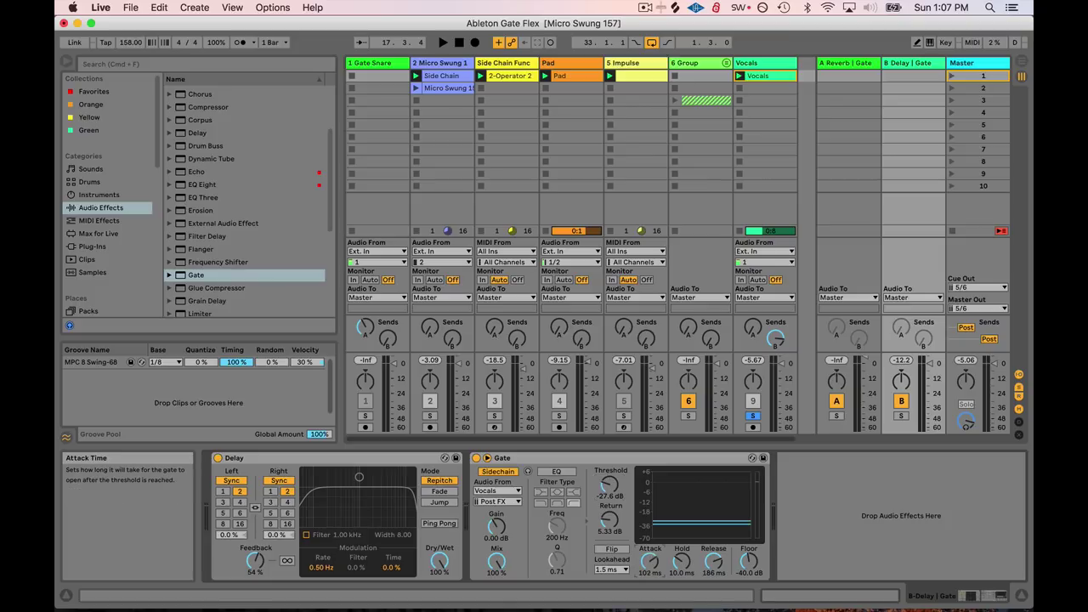
Step: Enable Flip on the Gate and, using playback, set Attack to 115 ms, Release to 304 ms and Floor to -10.1 dB
{"action": "key", "text": "space"}
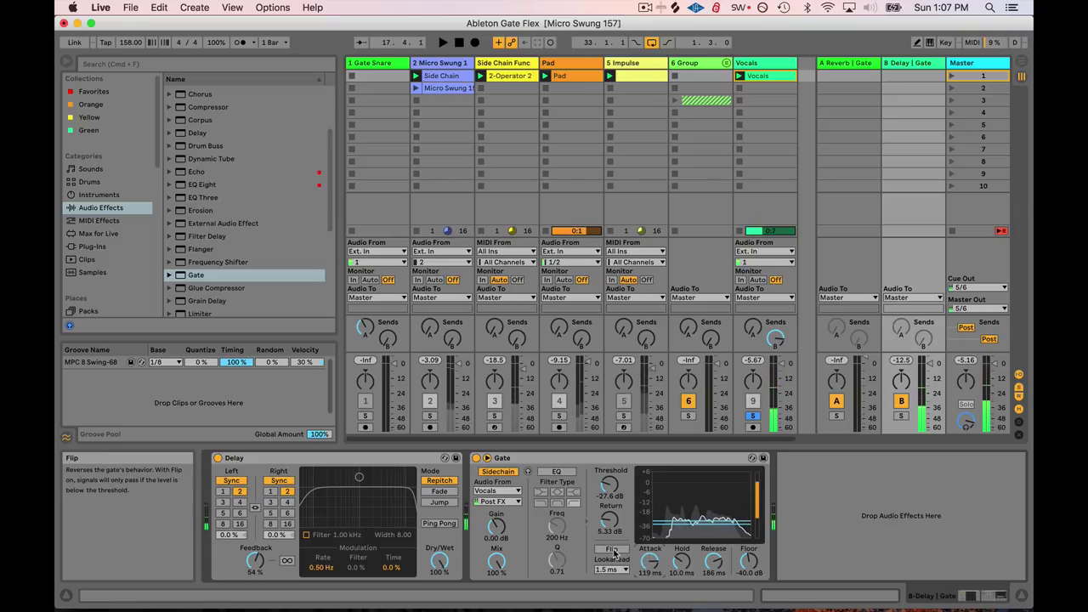
{"action": "left_click", "coordinate": [612, 549]}
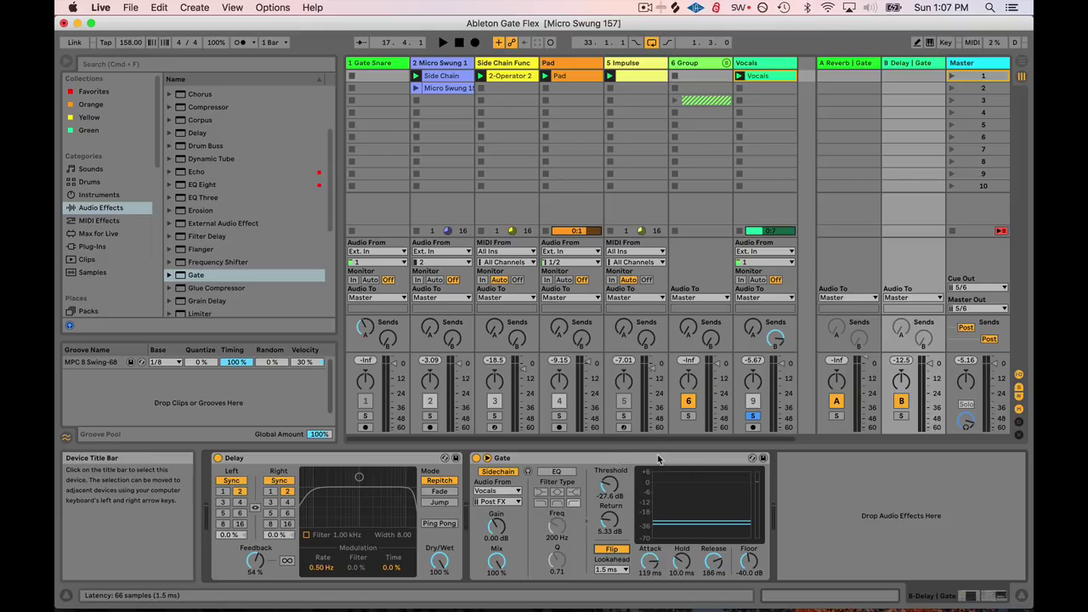
{"action": "key", "text": "space"}
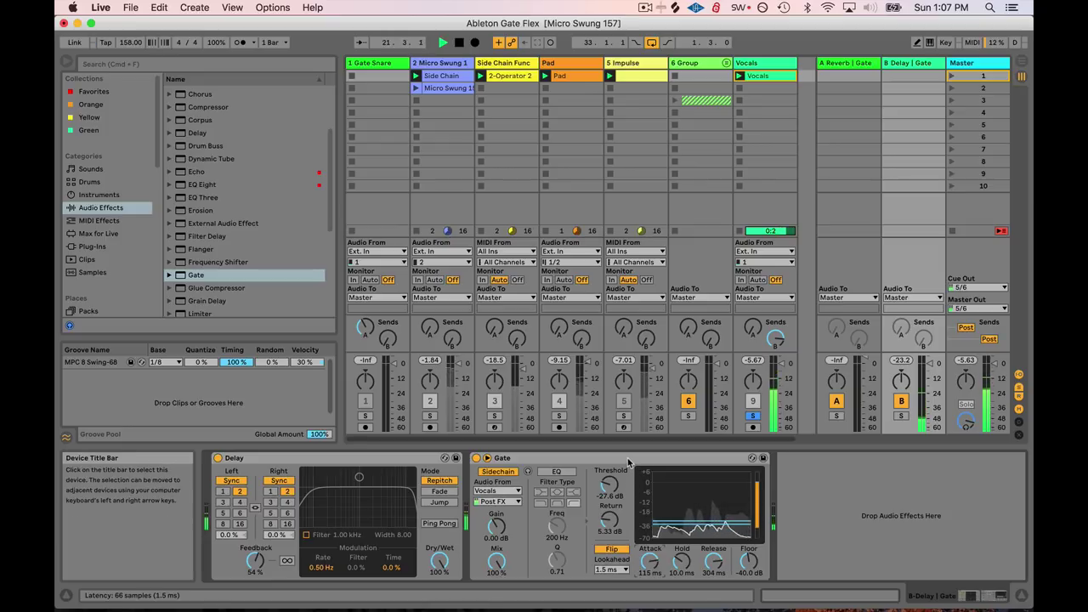
{"action": "key", "text": "space"}
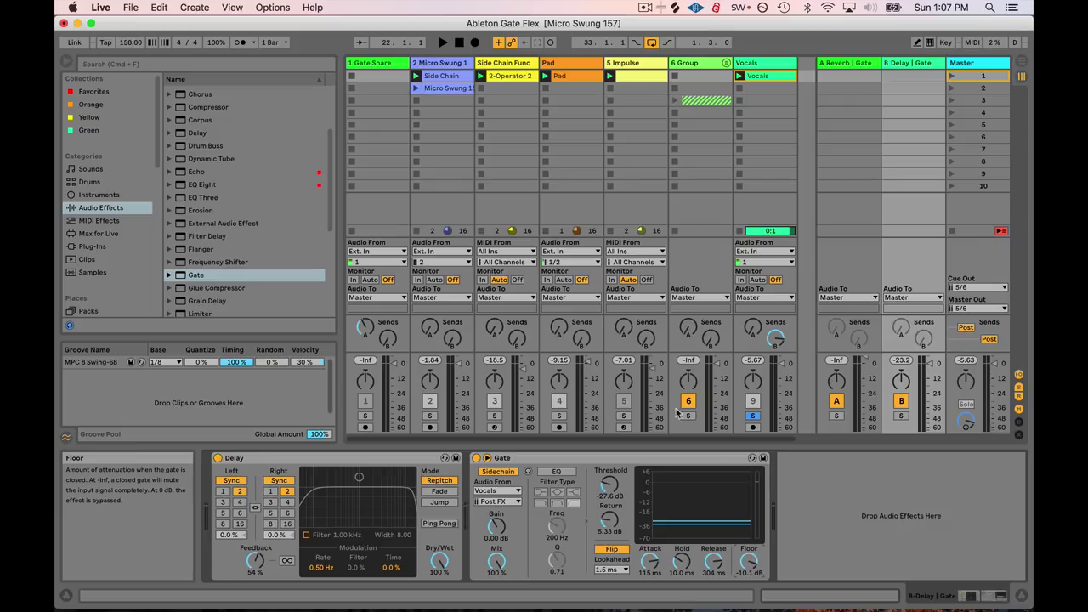
Step: Refine the Gate while playing the vocals: Attack 131 ms, Release 688 ms and Floor -7.74 dB
{"action": "key", "text": "space"}
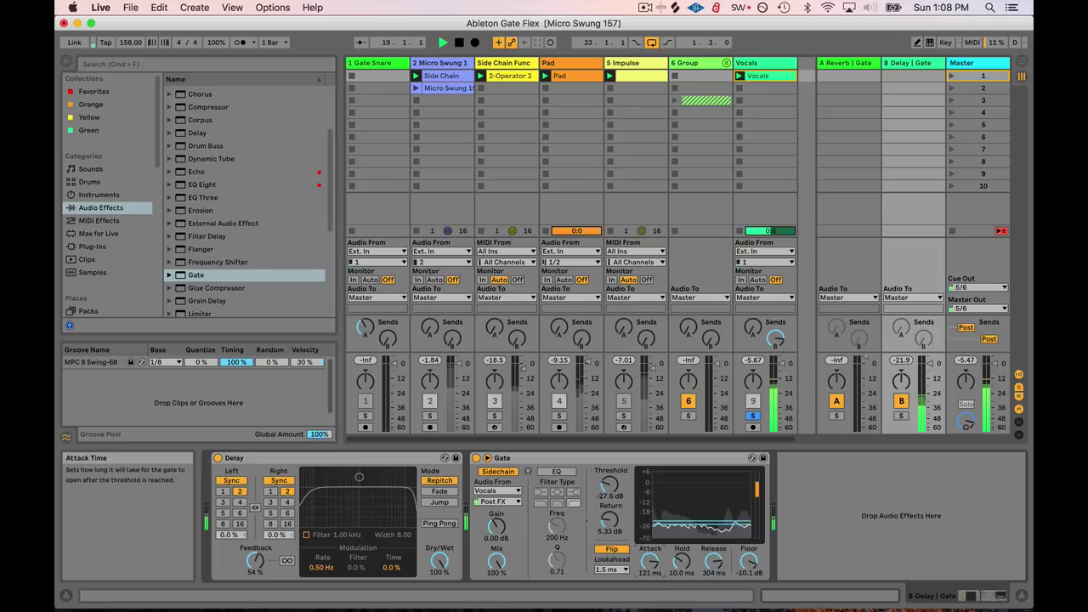
{"action": "left_click_drag", "start_coordinate": [653, 561], "coordinate": [749, 557]}
{"action": "key", "text": "space"}
{"action": "left_click", "coordinate": [748, 562]}
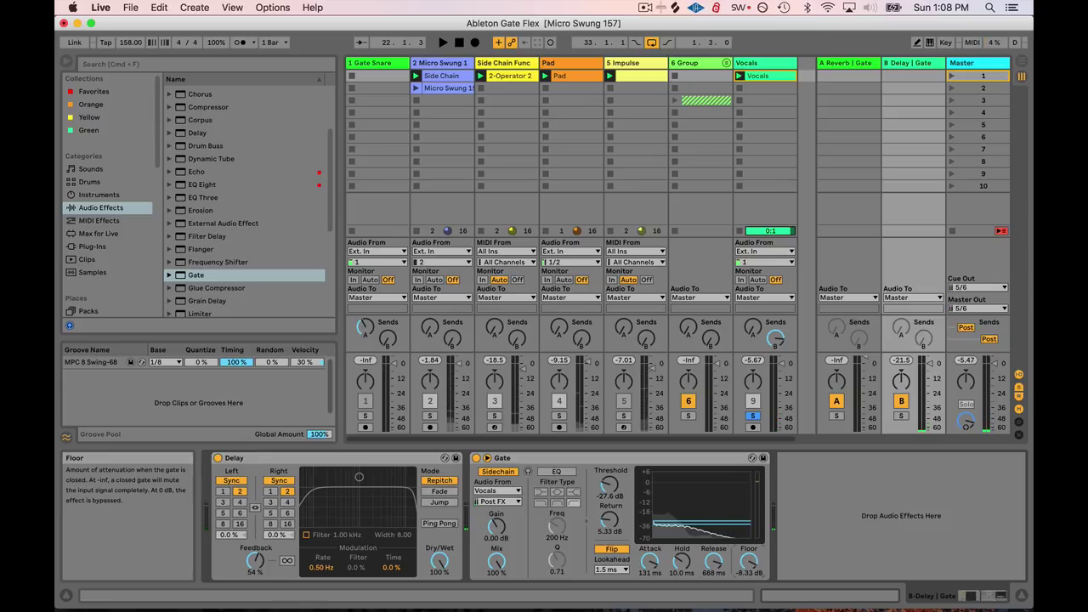
{"action": "key", "text": "space"}
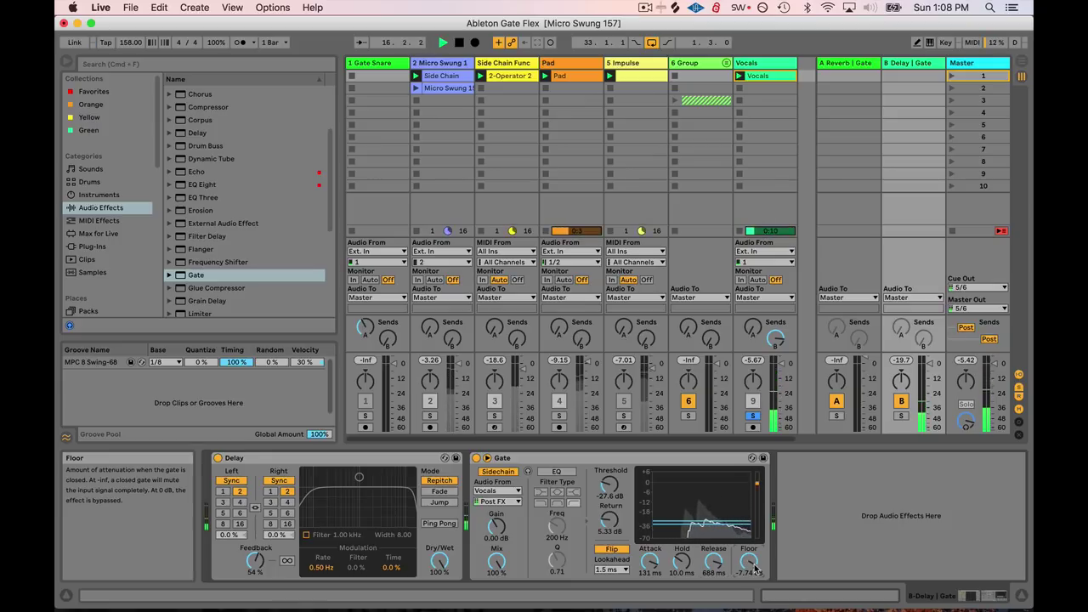
Step: Compare the soloed vocals with the delay return's Gate bypassed and active
{"action": "left_click", "coordinate": [475, 458]}
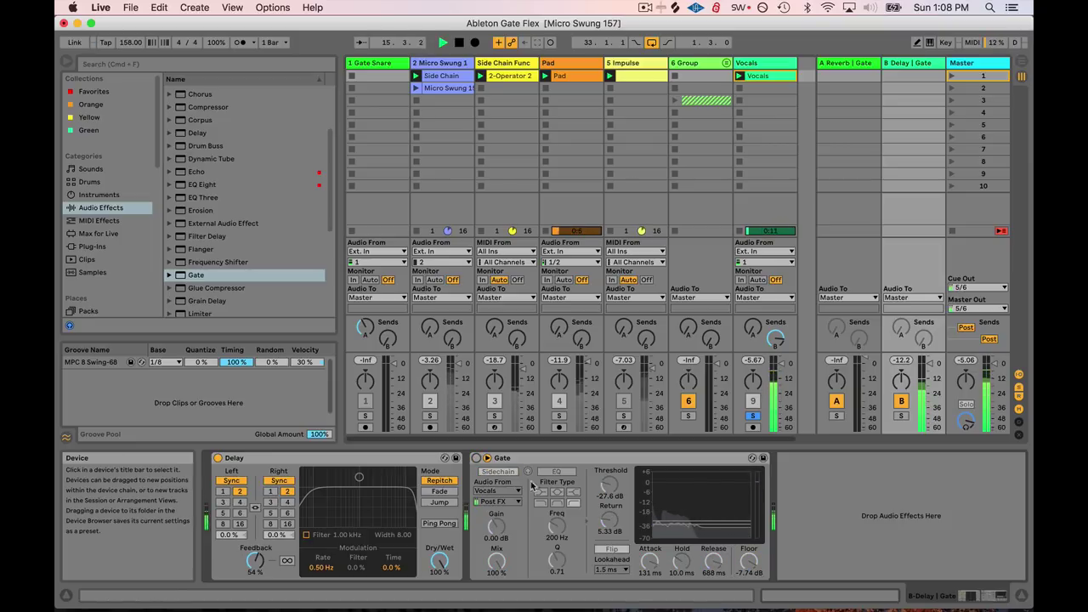
{"action": "left_click", "coordinate": [475, 458]}
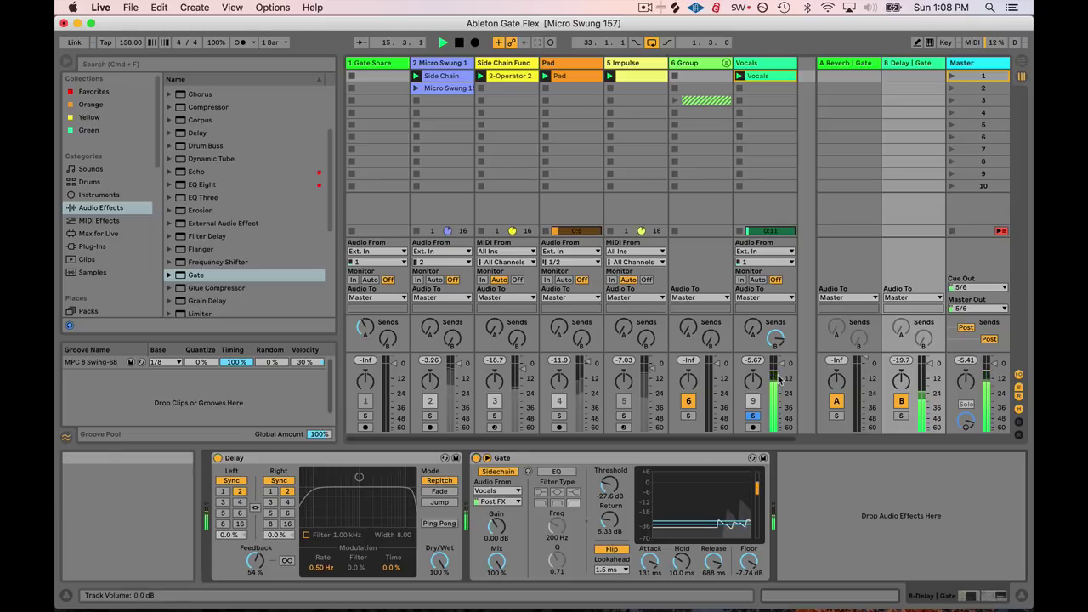
Step: Unsolo the Vocals track to play the full mix, then stop playback and reset the song position to 1.1.1
{"action": "left_click", "coordinate": [752, 417]}
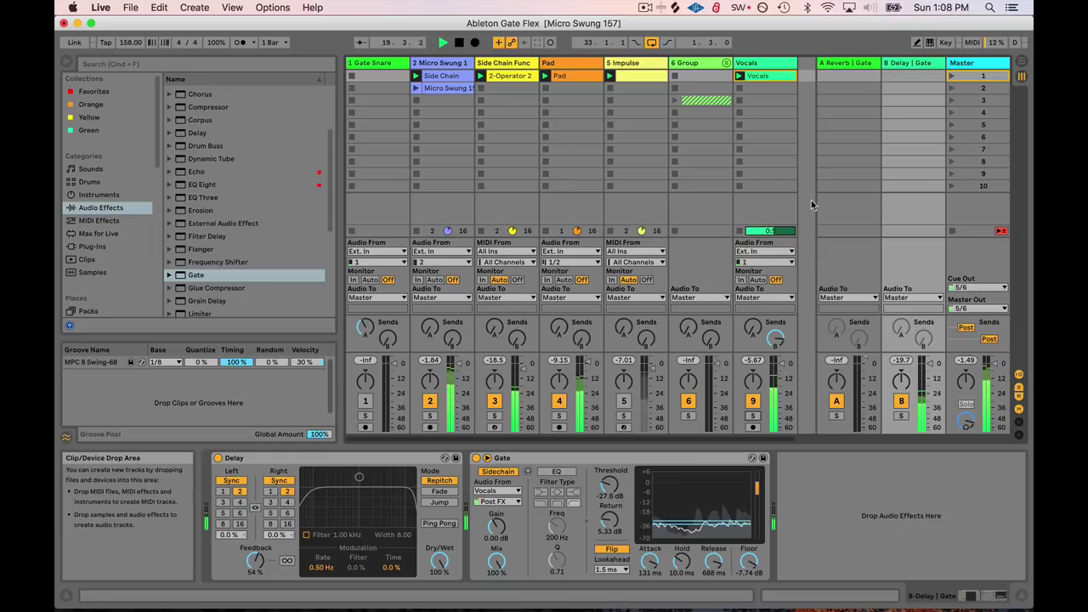
{"action": "left_click", "coordinate": [459, 43]}
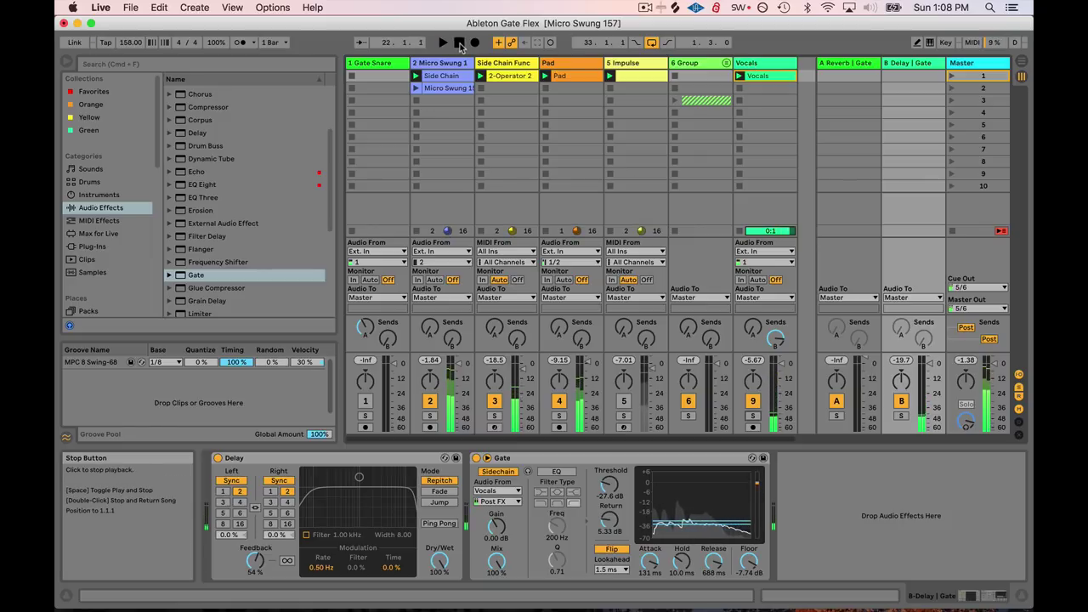
{"action": "left_click", "coordinate": [459, 42]}
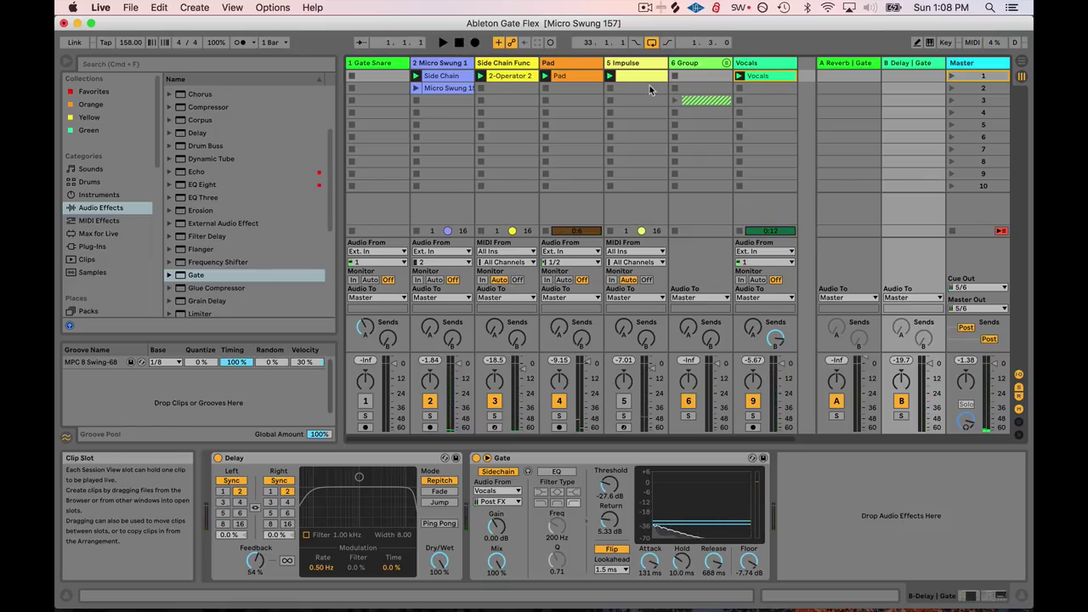